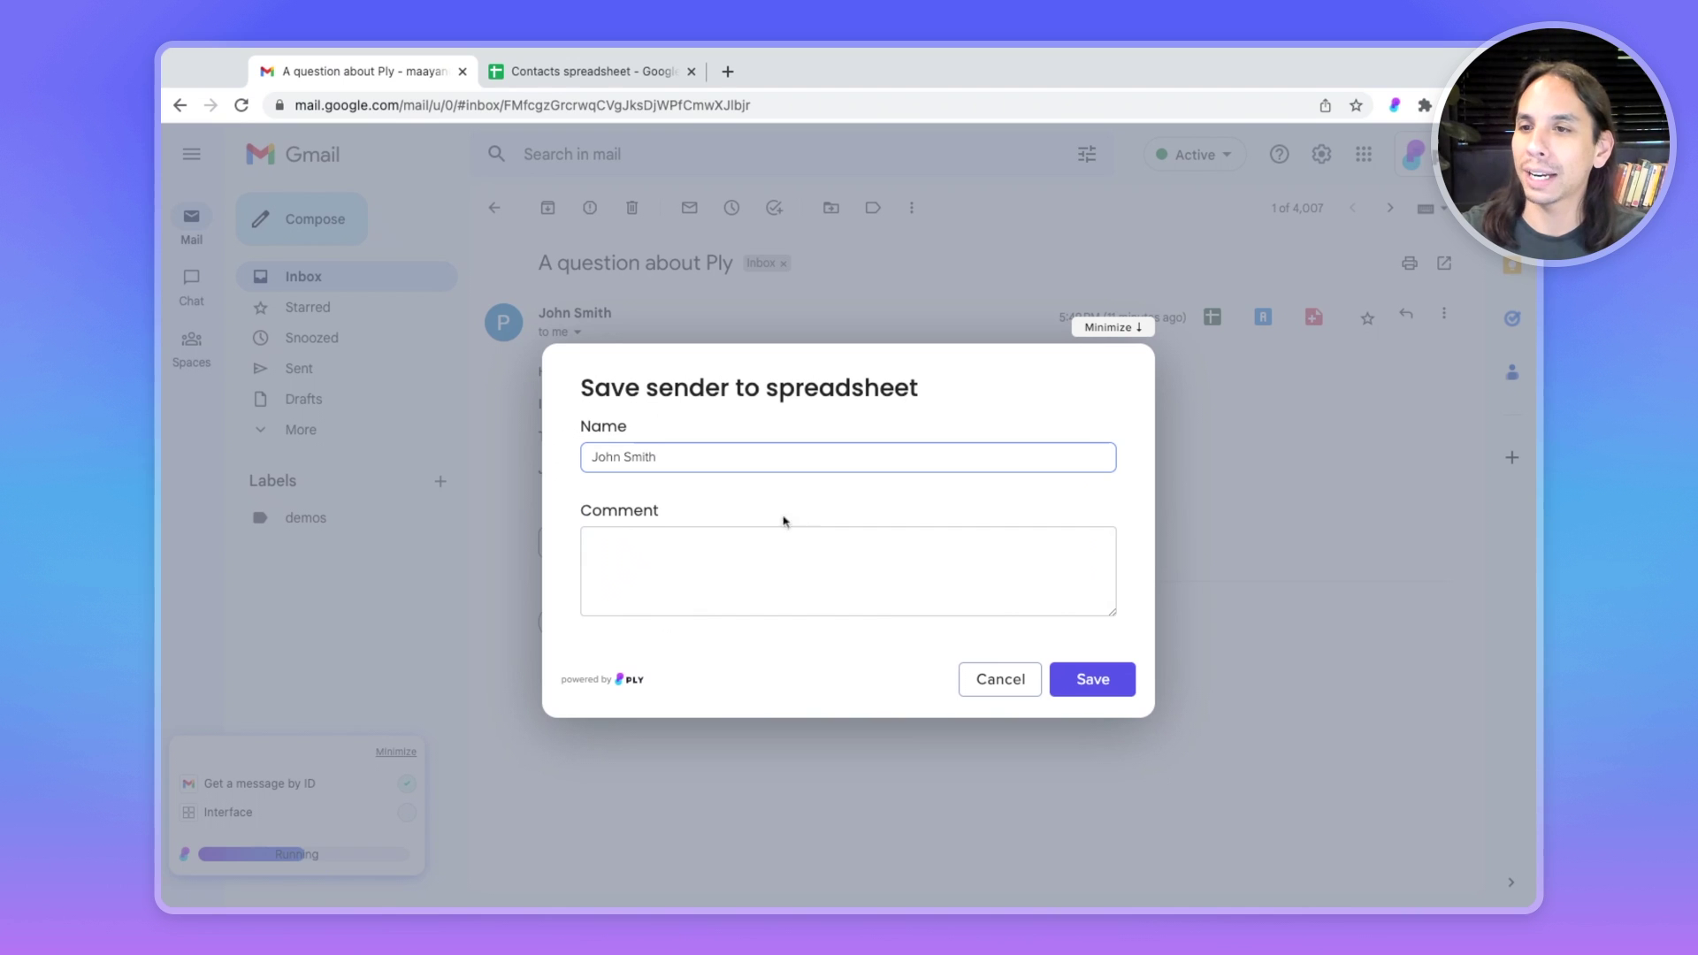
Save the email sender to the spreadsheet with the comment "Sample", and switch to the Contacts spreadsheet
click(662, 563)
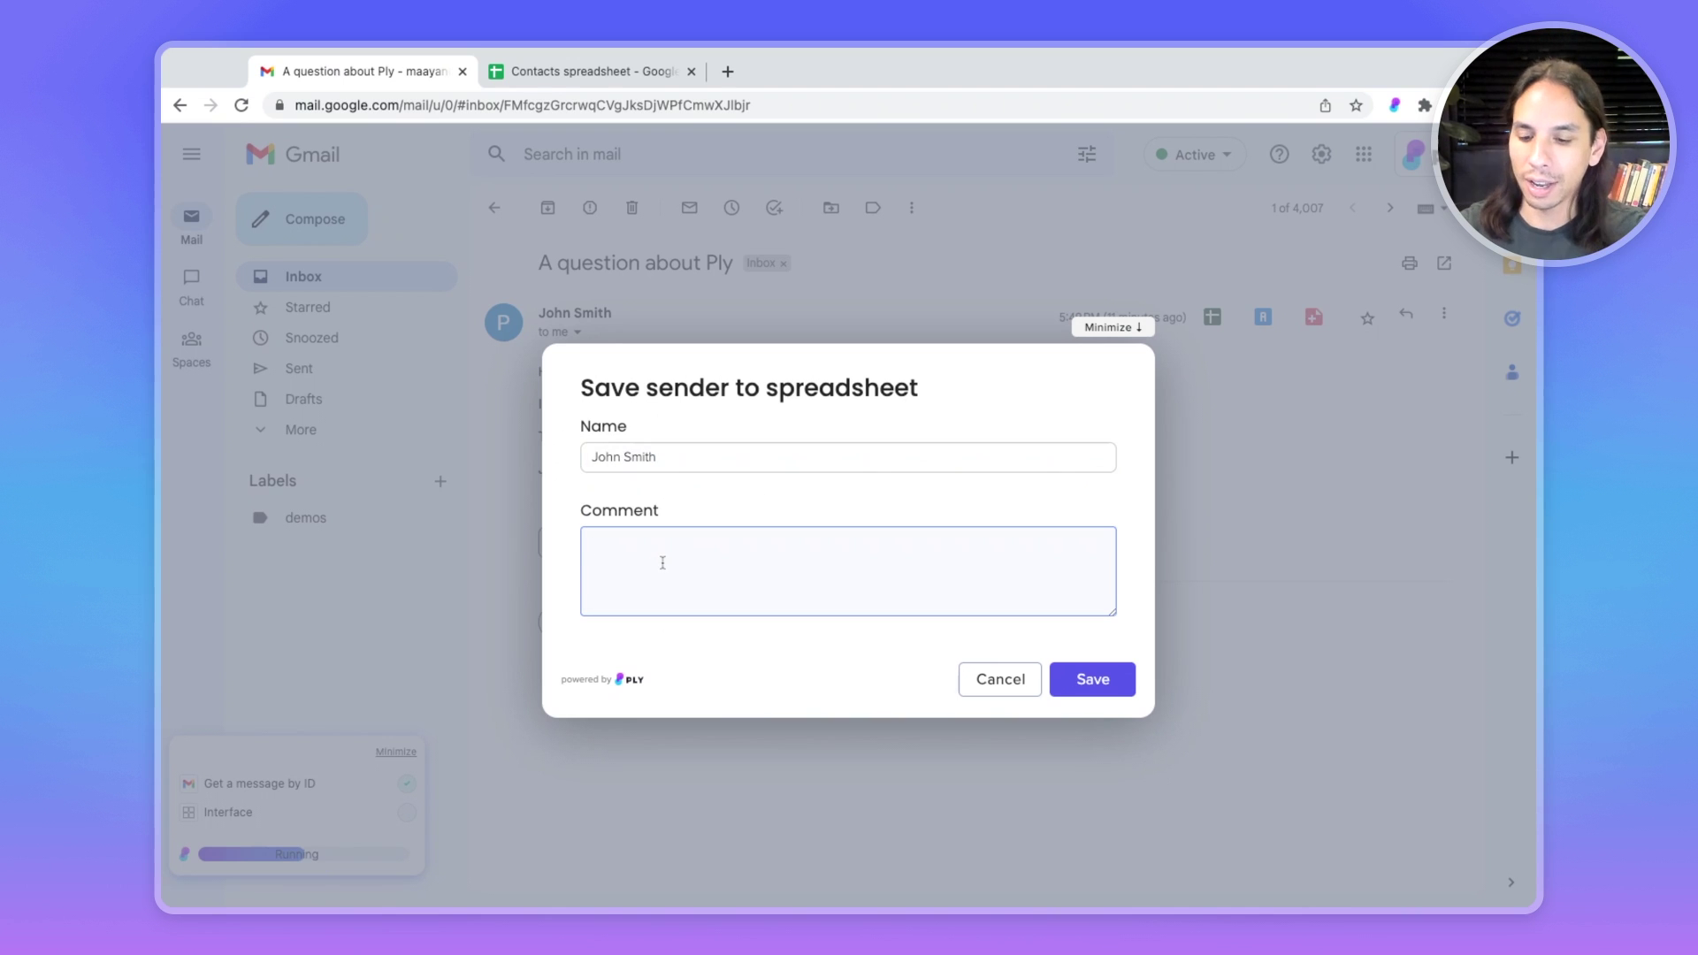
text(Sample)
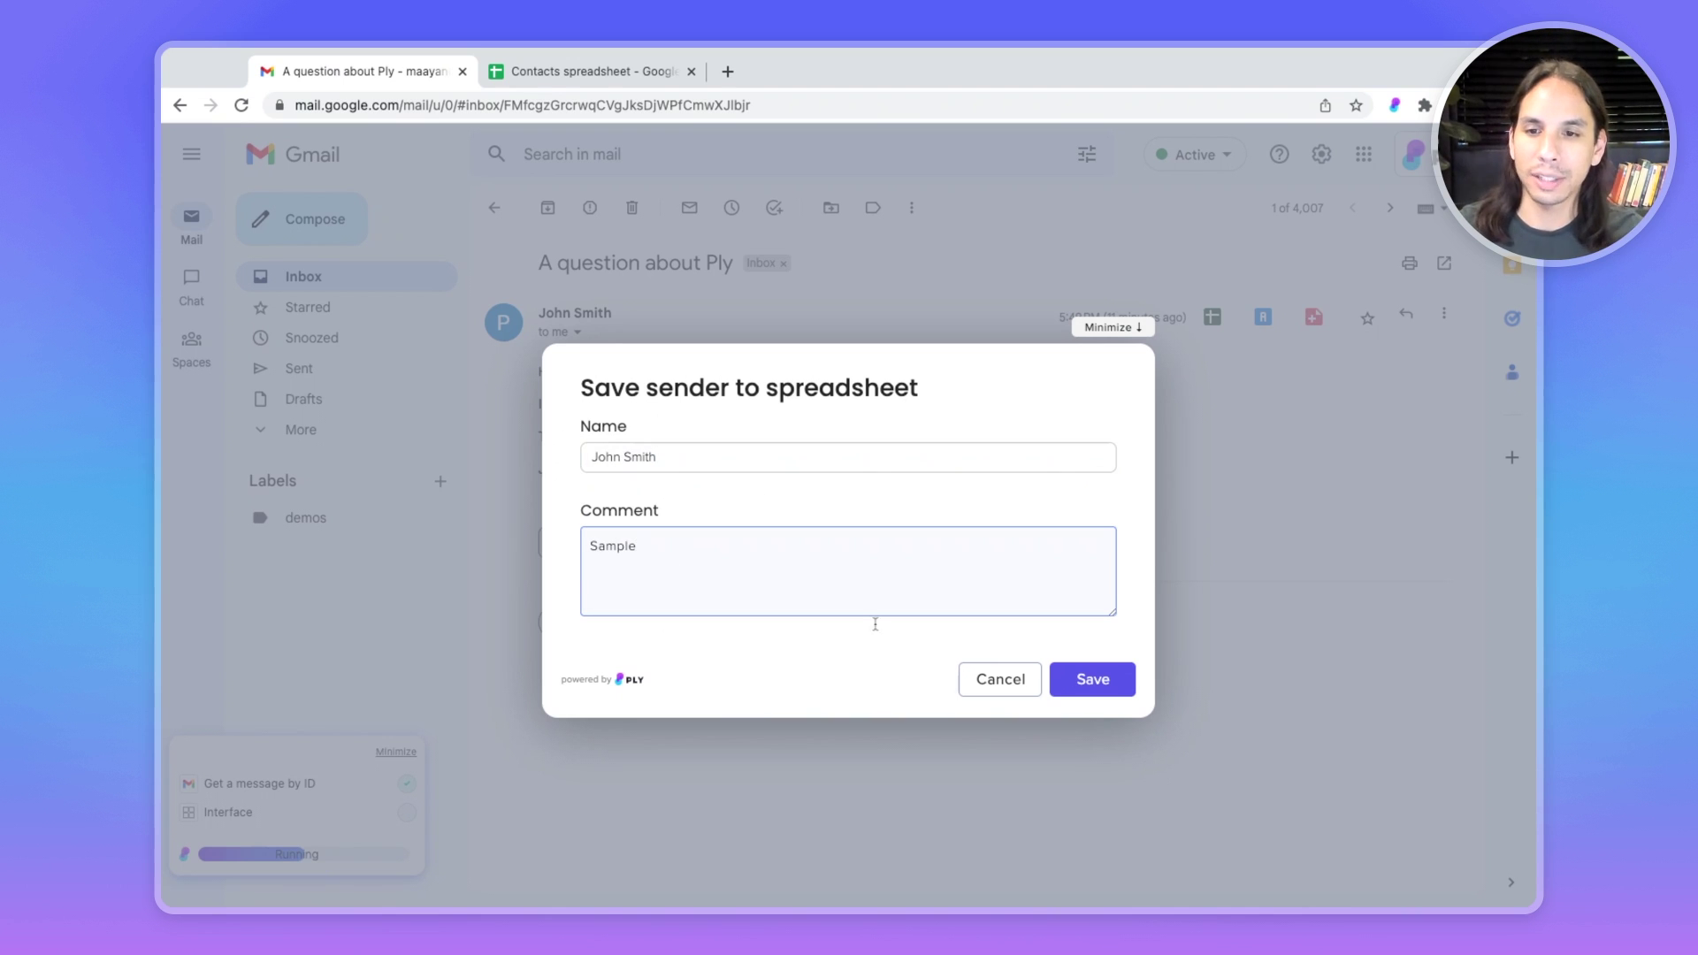
click(1095, 688)
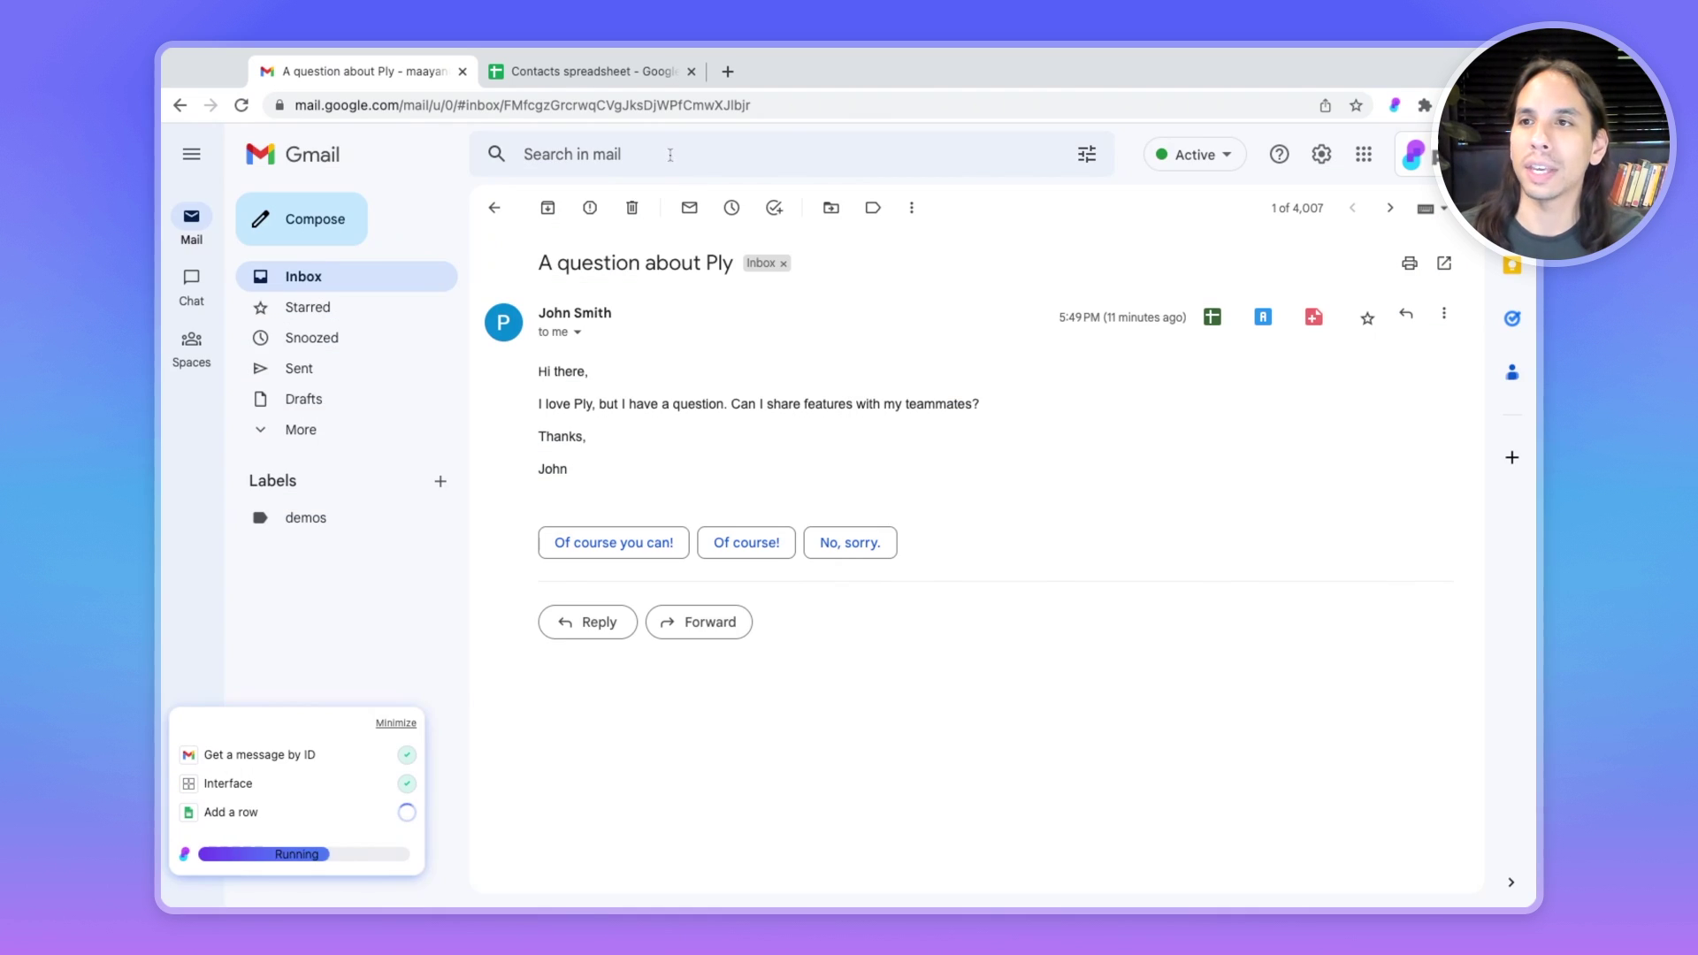
click(606, 75)
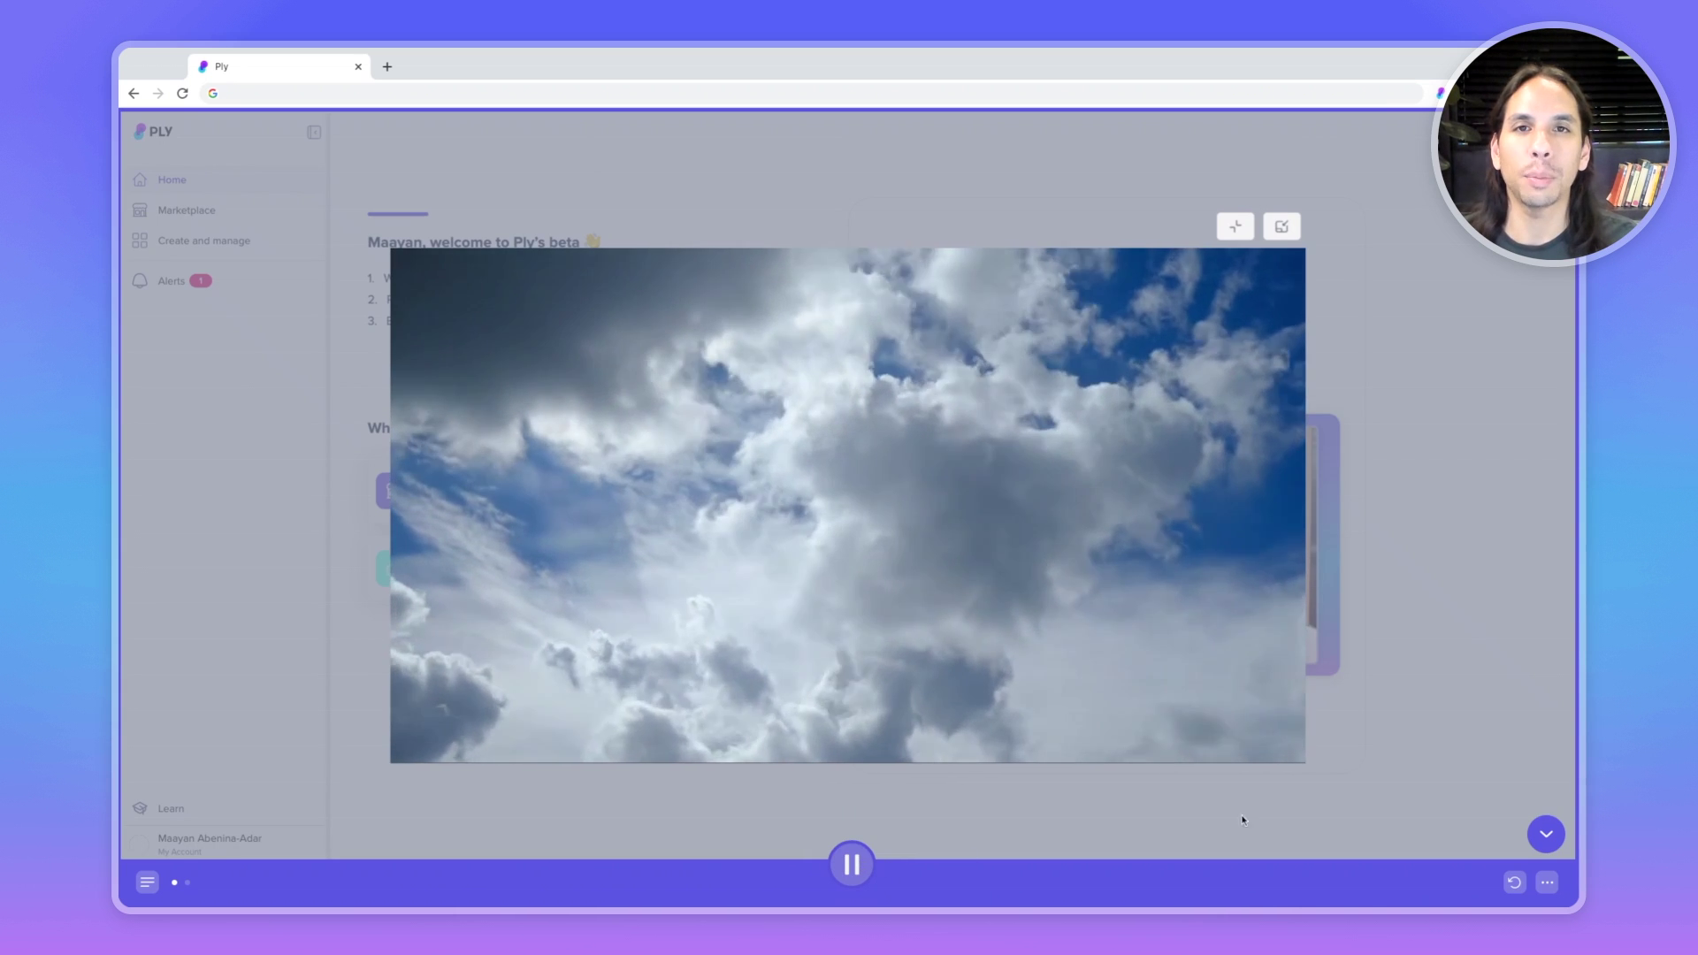
Check the column headings in the Contacts spreadsheet and return to the Ply features list
click(1282, 228)
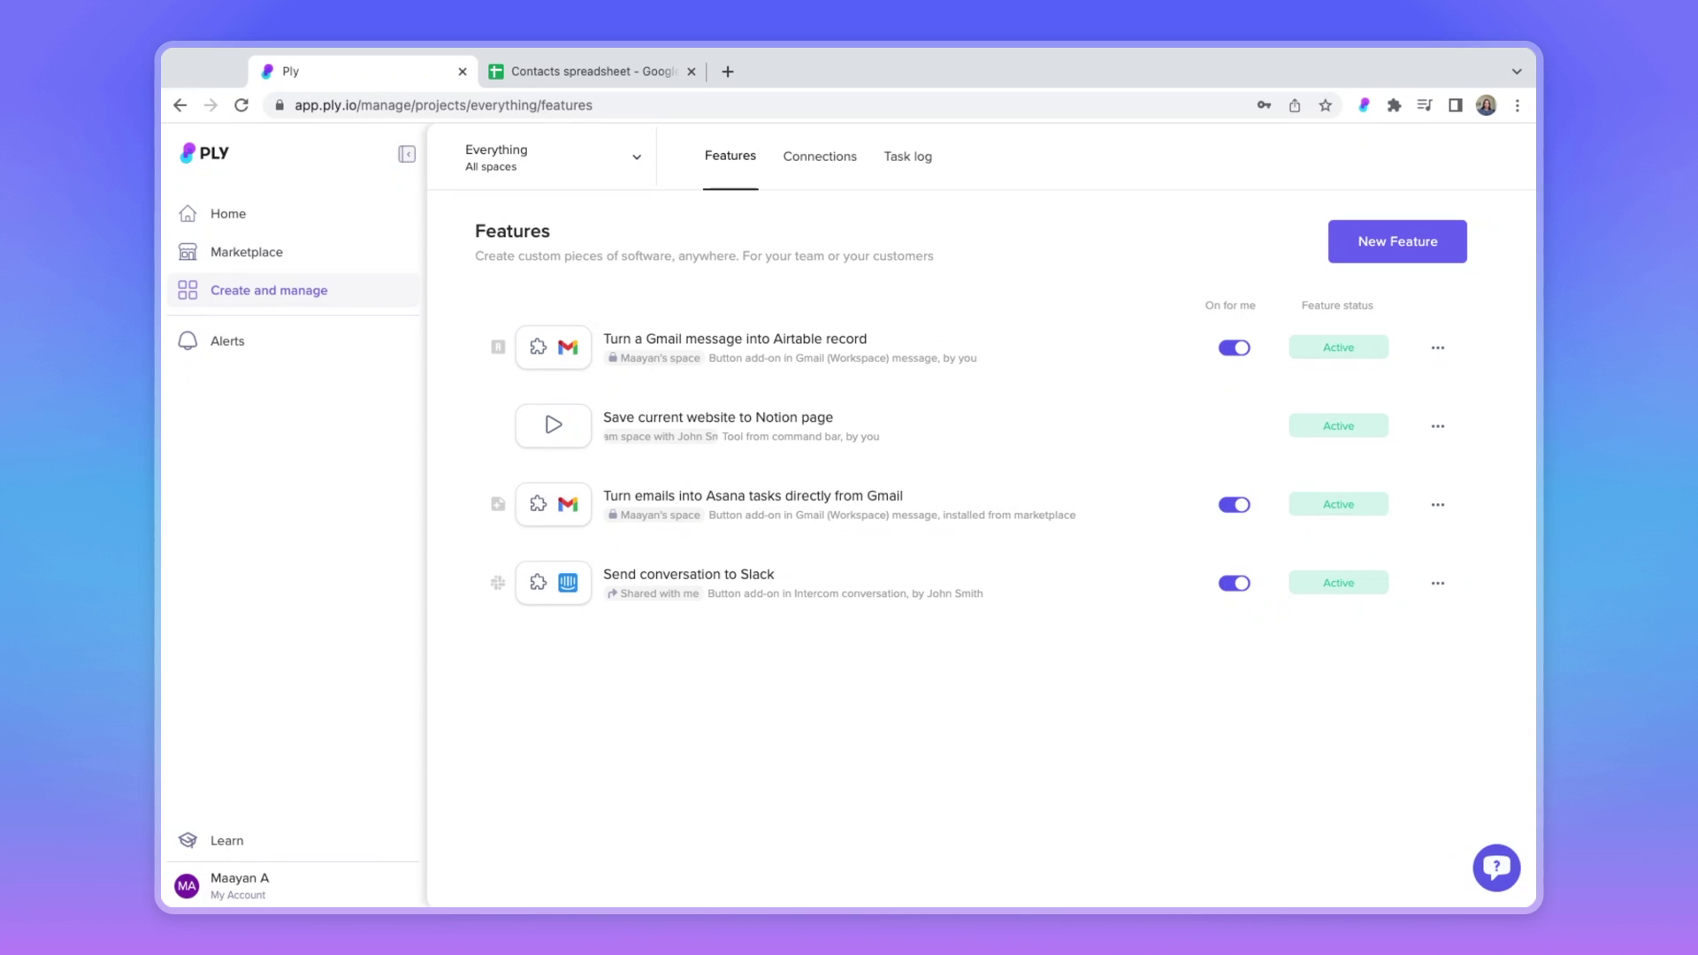
click(557, 78)
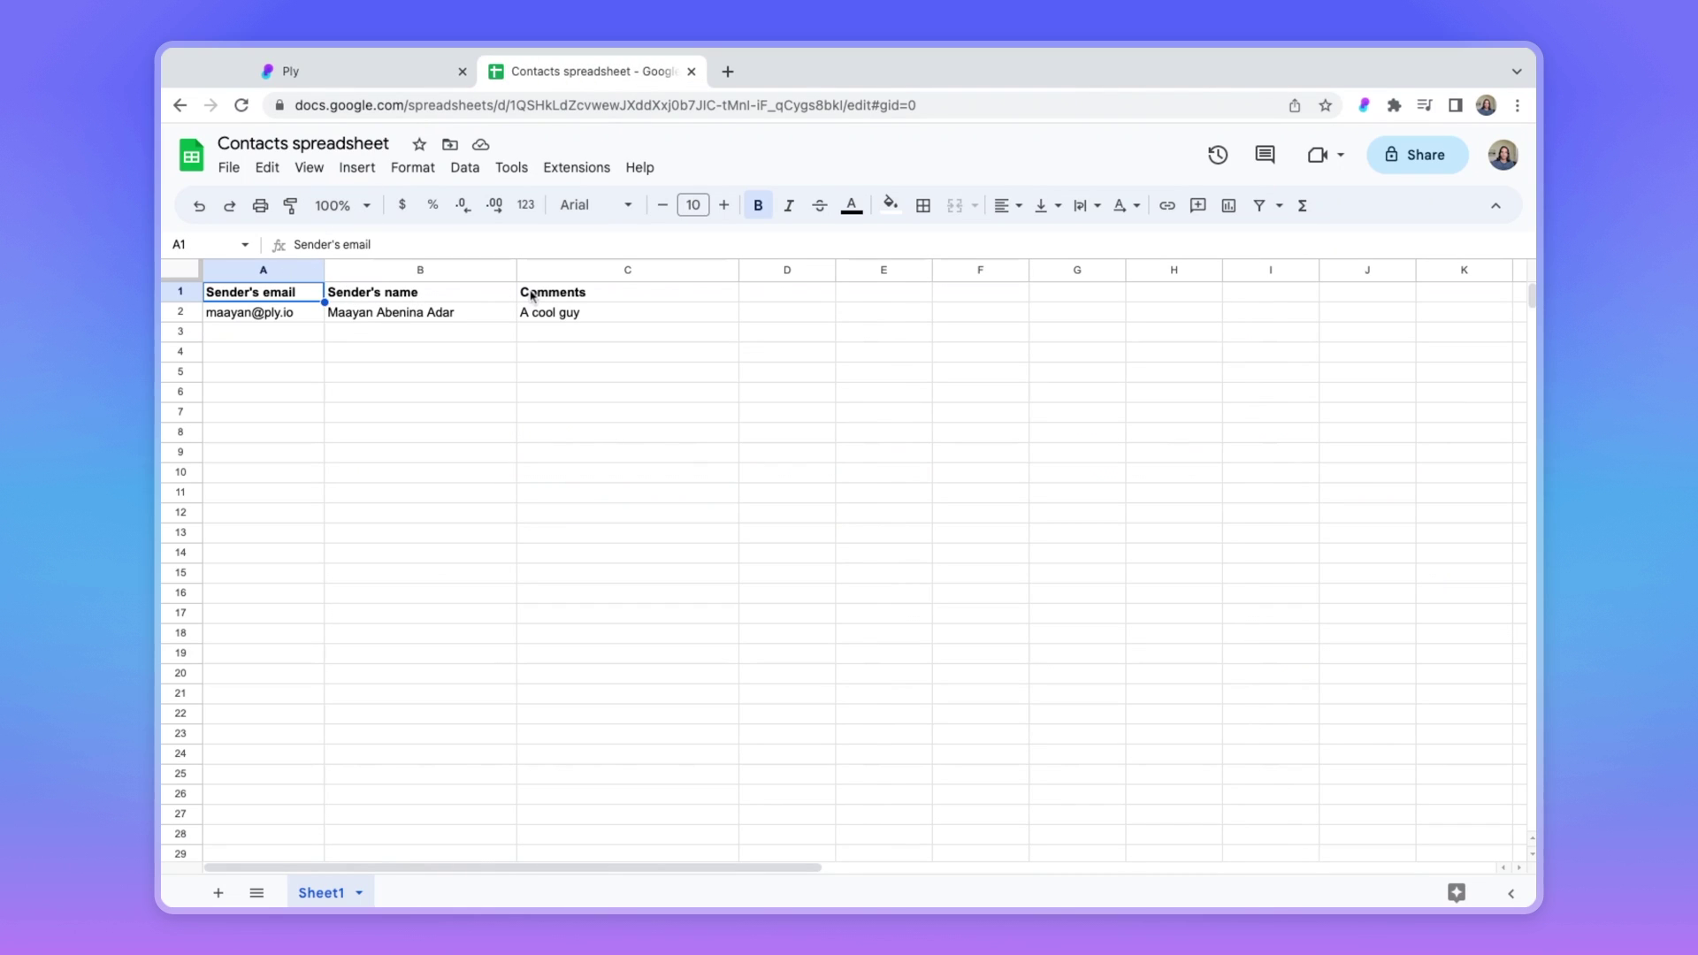
click(380, 71)
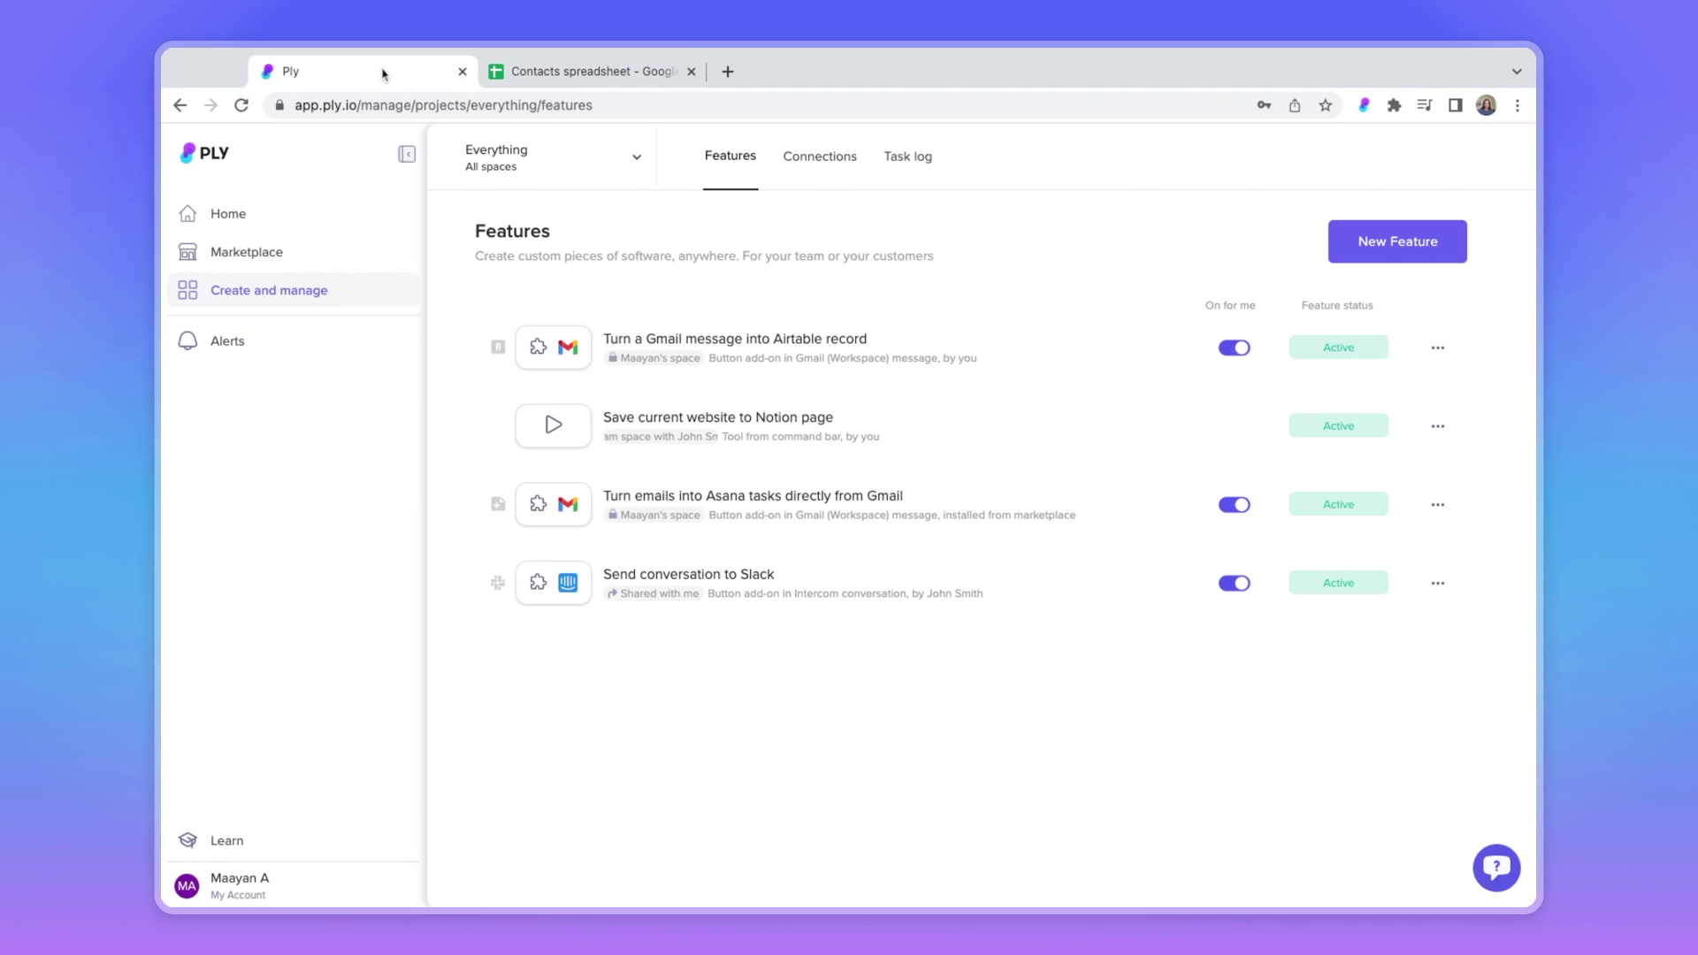
Start a new internal add-on feature for Gmail (Workspace)
click(1361, 246)
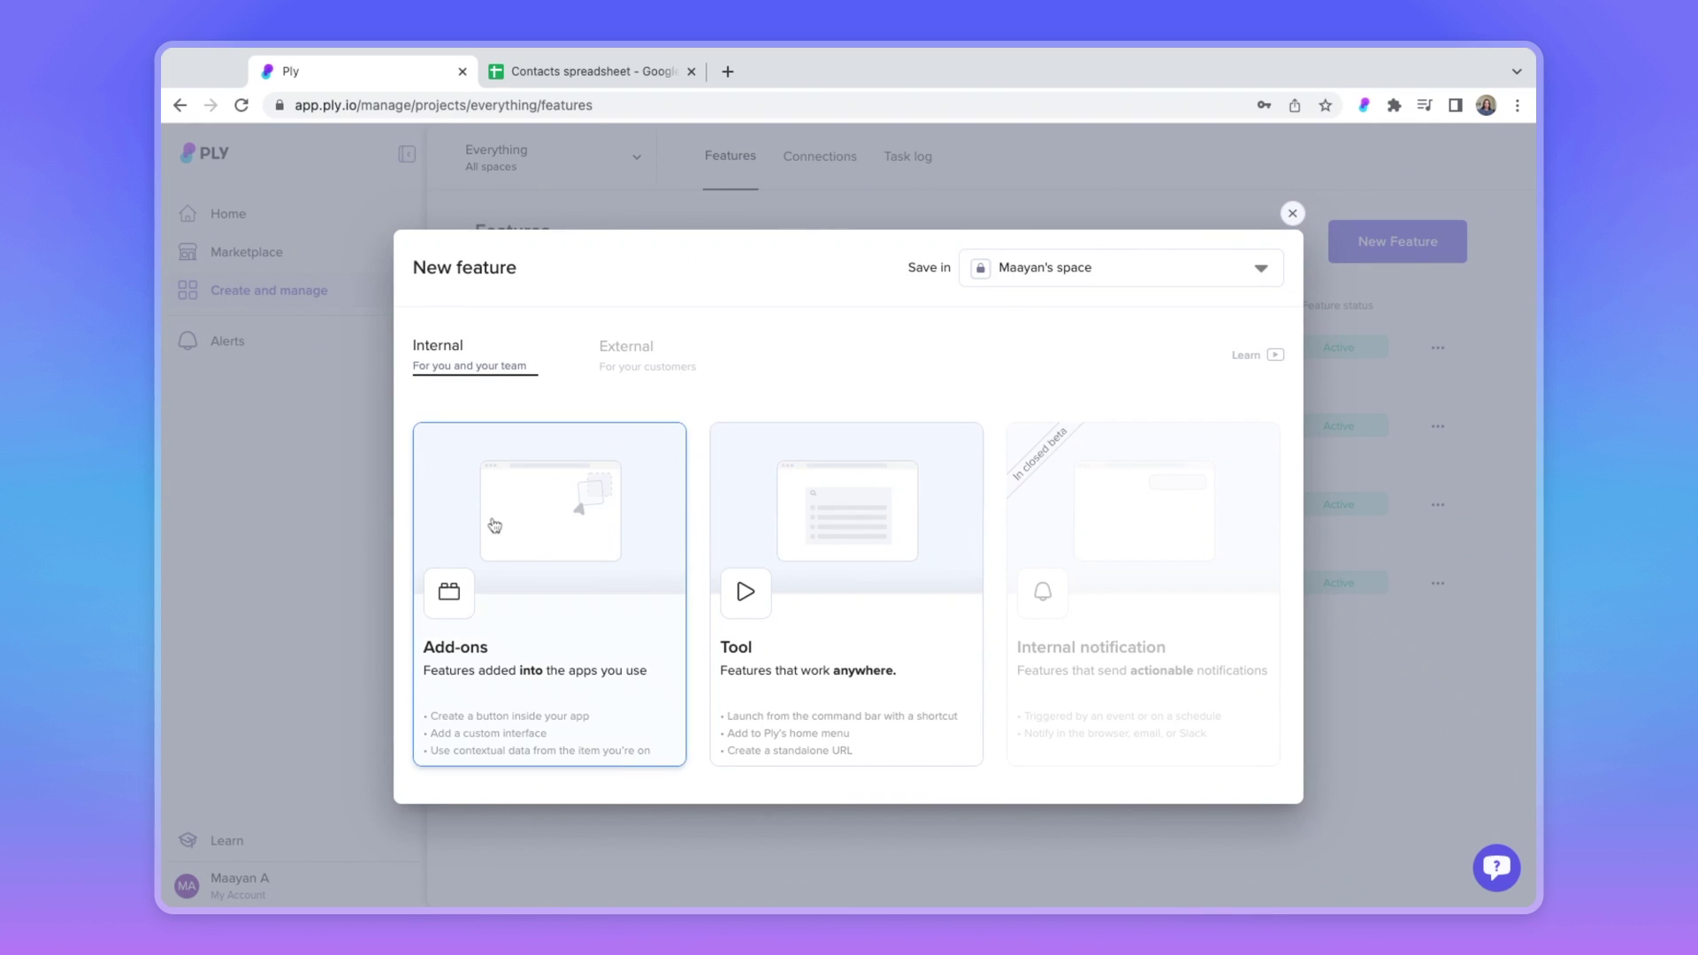
click(520, 460)
click(520, 396)
text(gma)
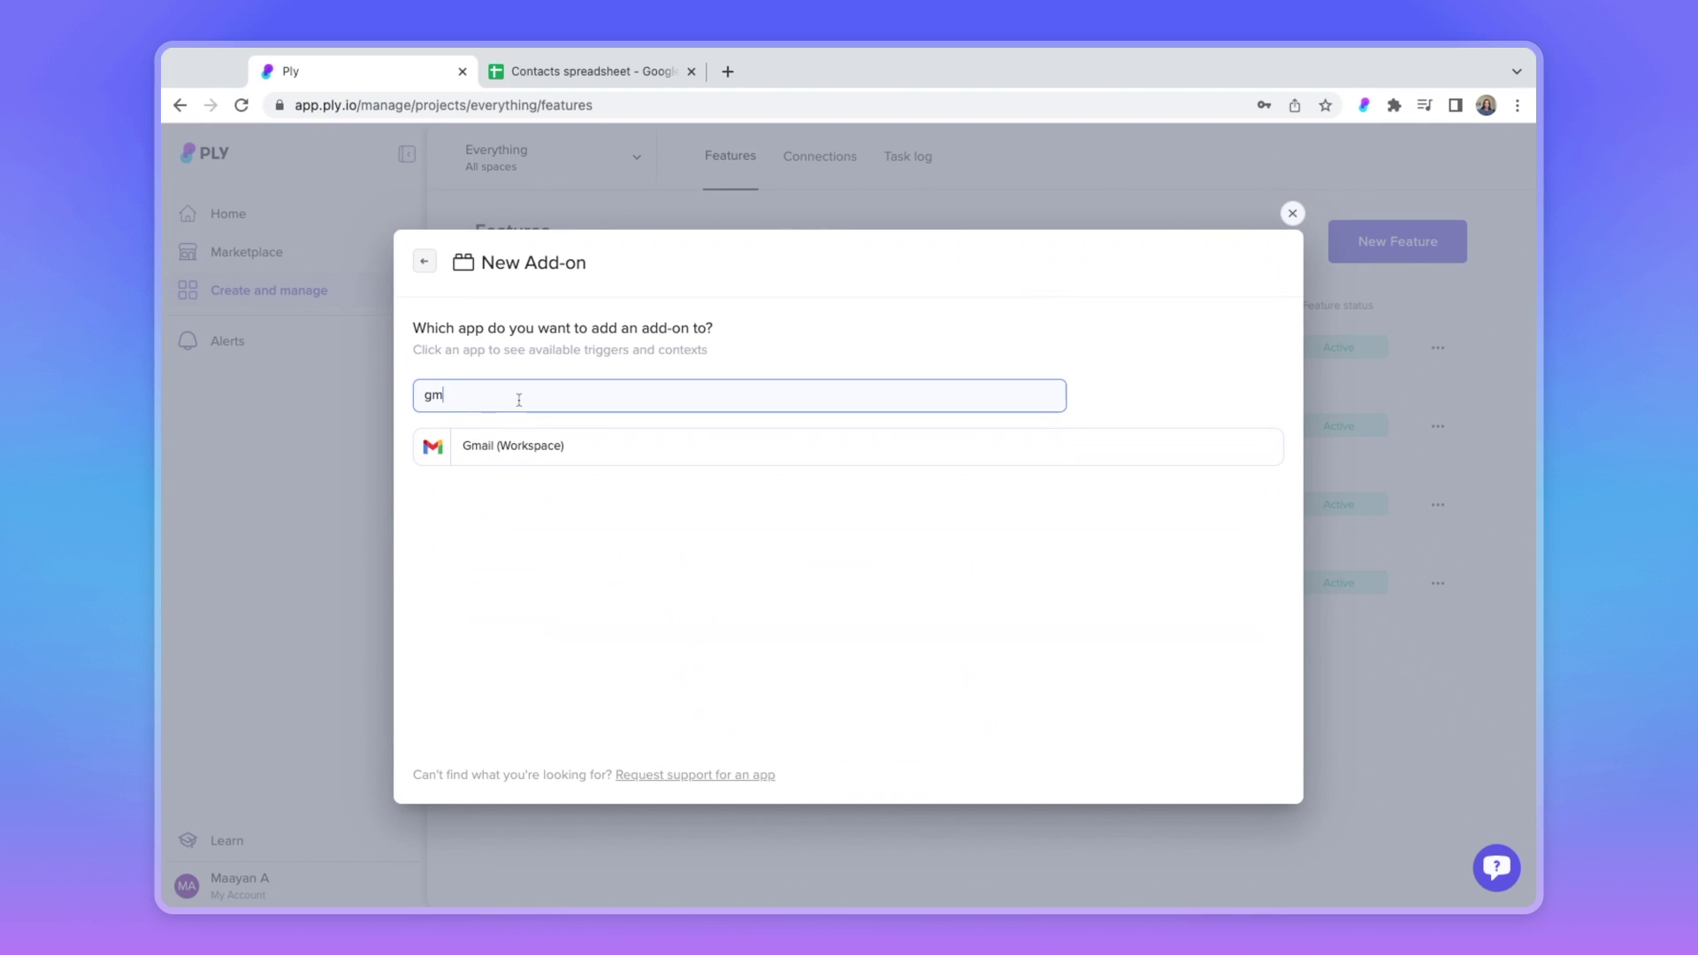
click(530, 449)
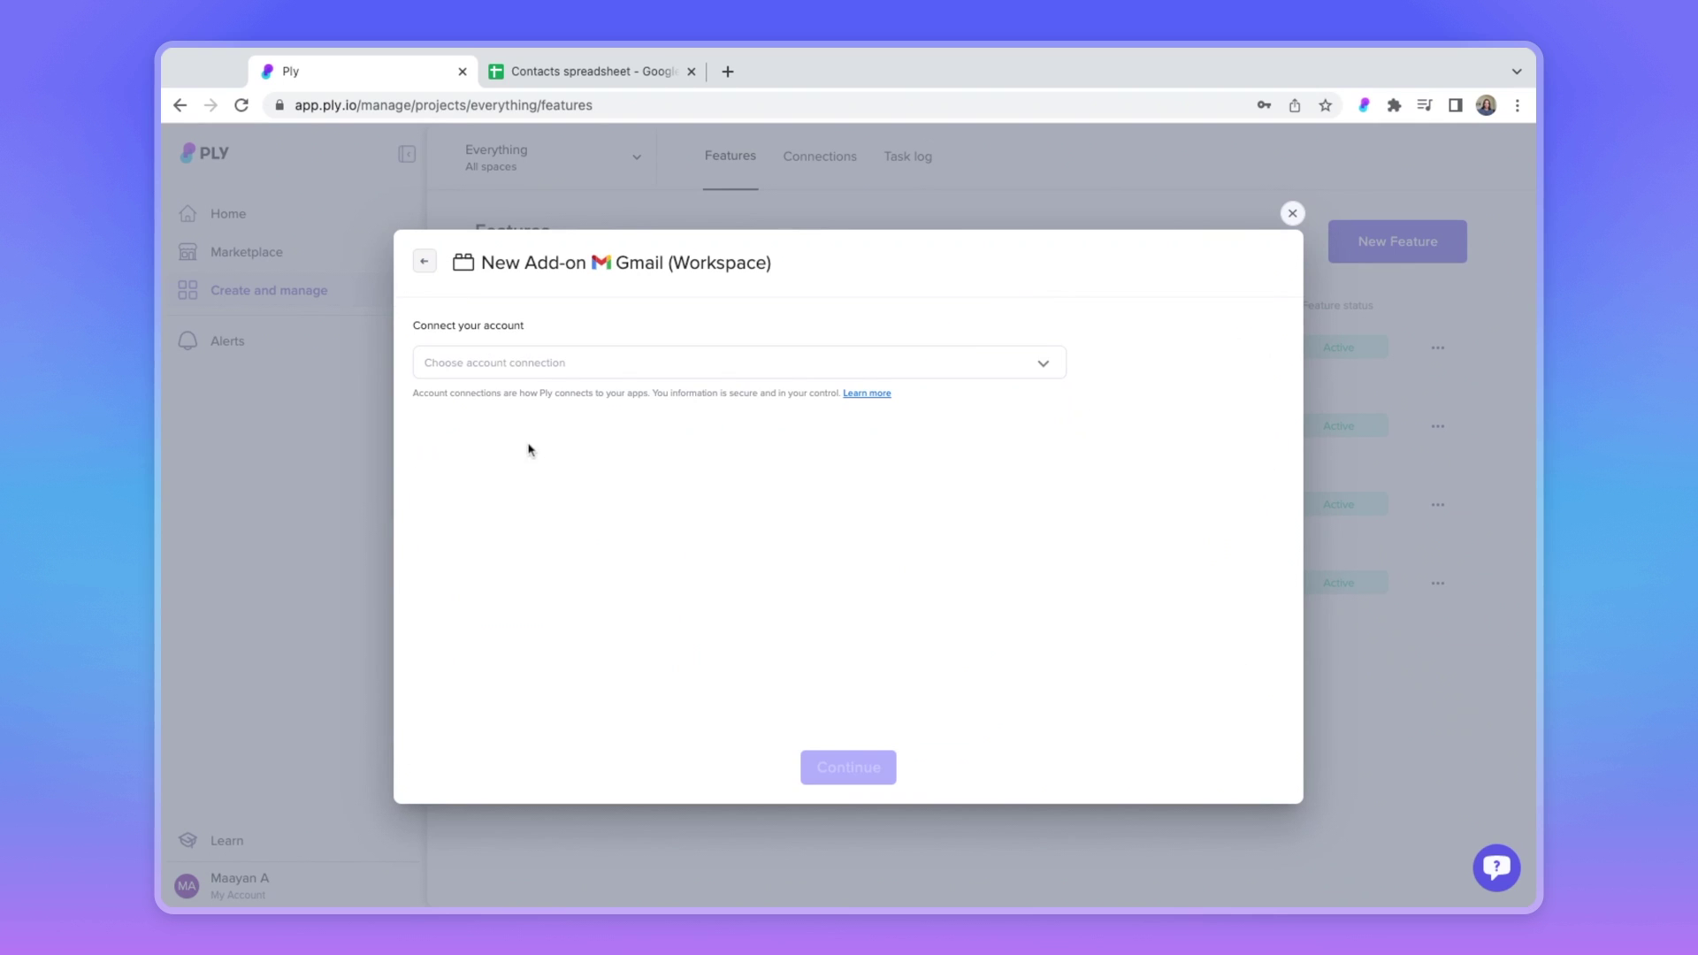
Use the existing Gmail (Workspace) account connection, choose a button in messages as element and context, and continue to Gmail
click(617, 359)
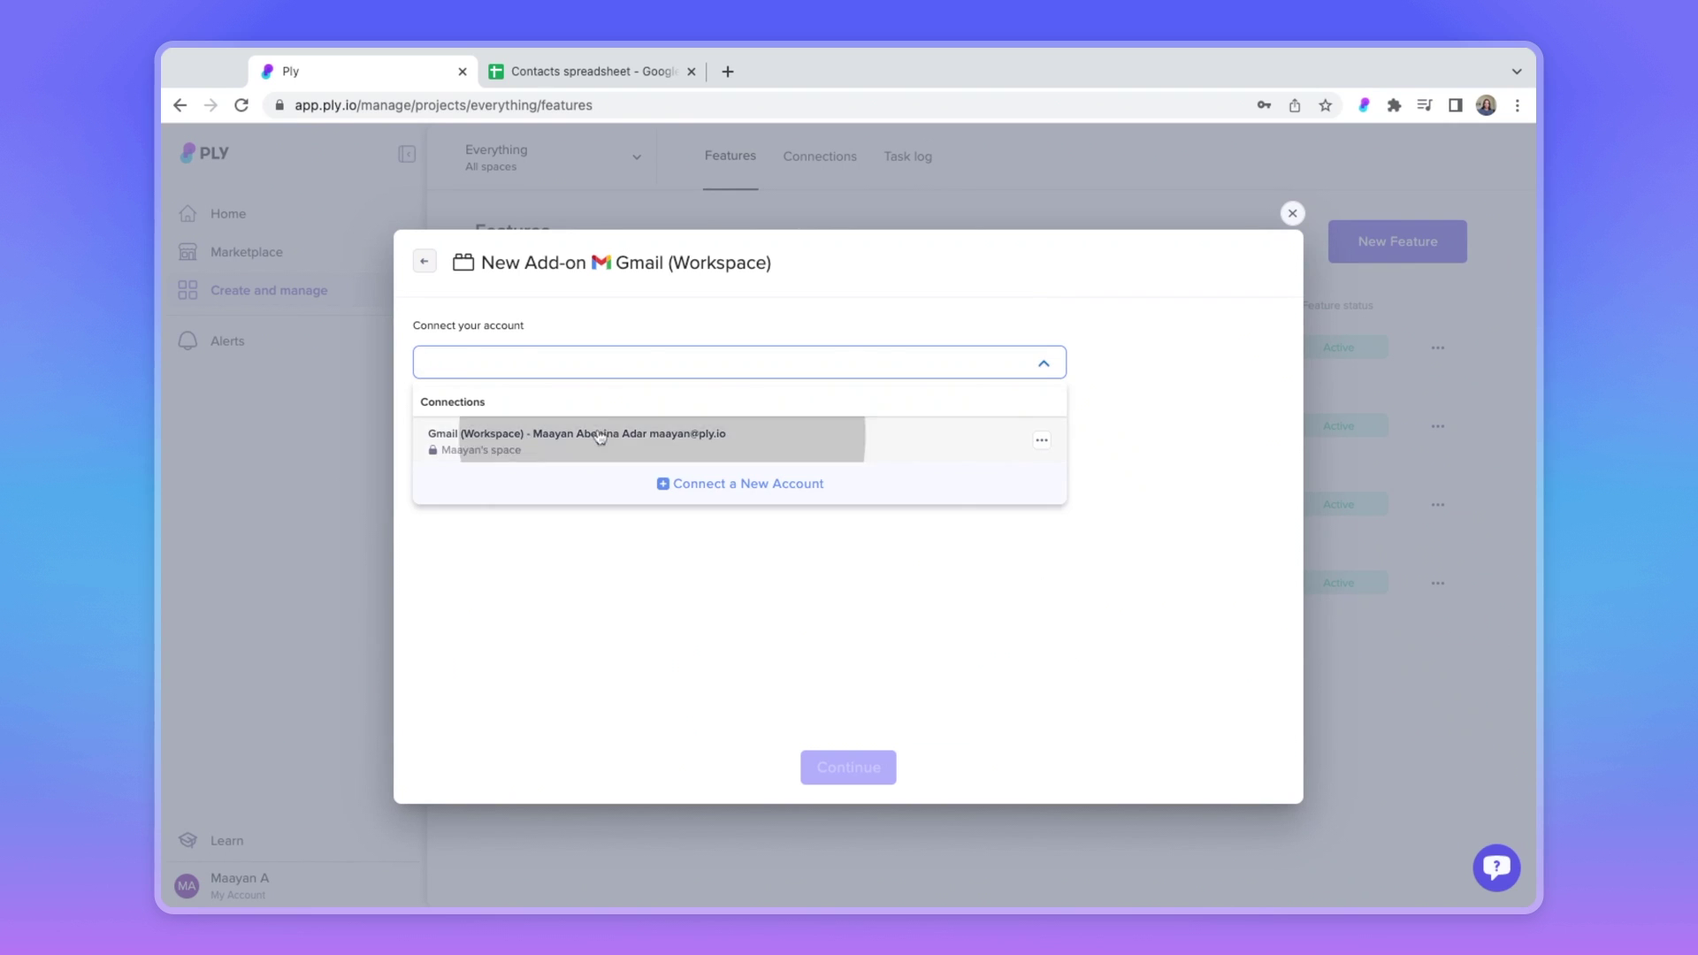
click(597, 438)
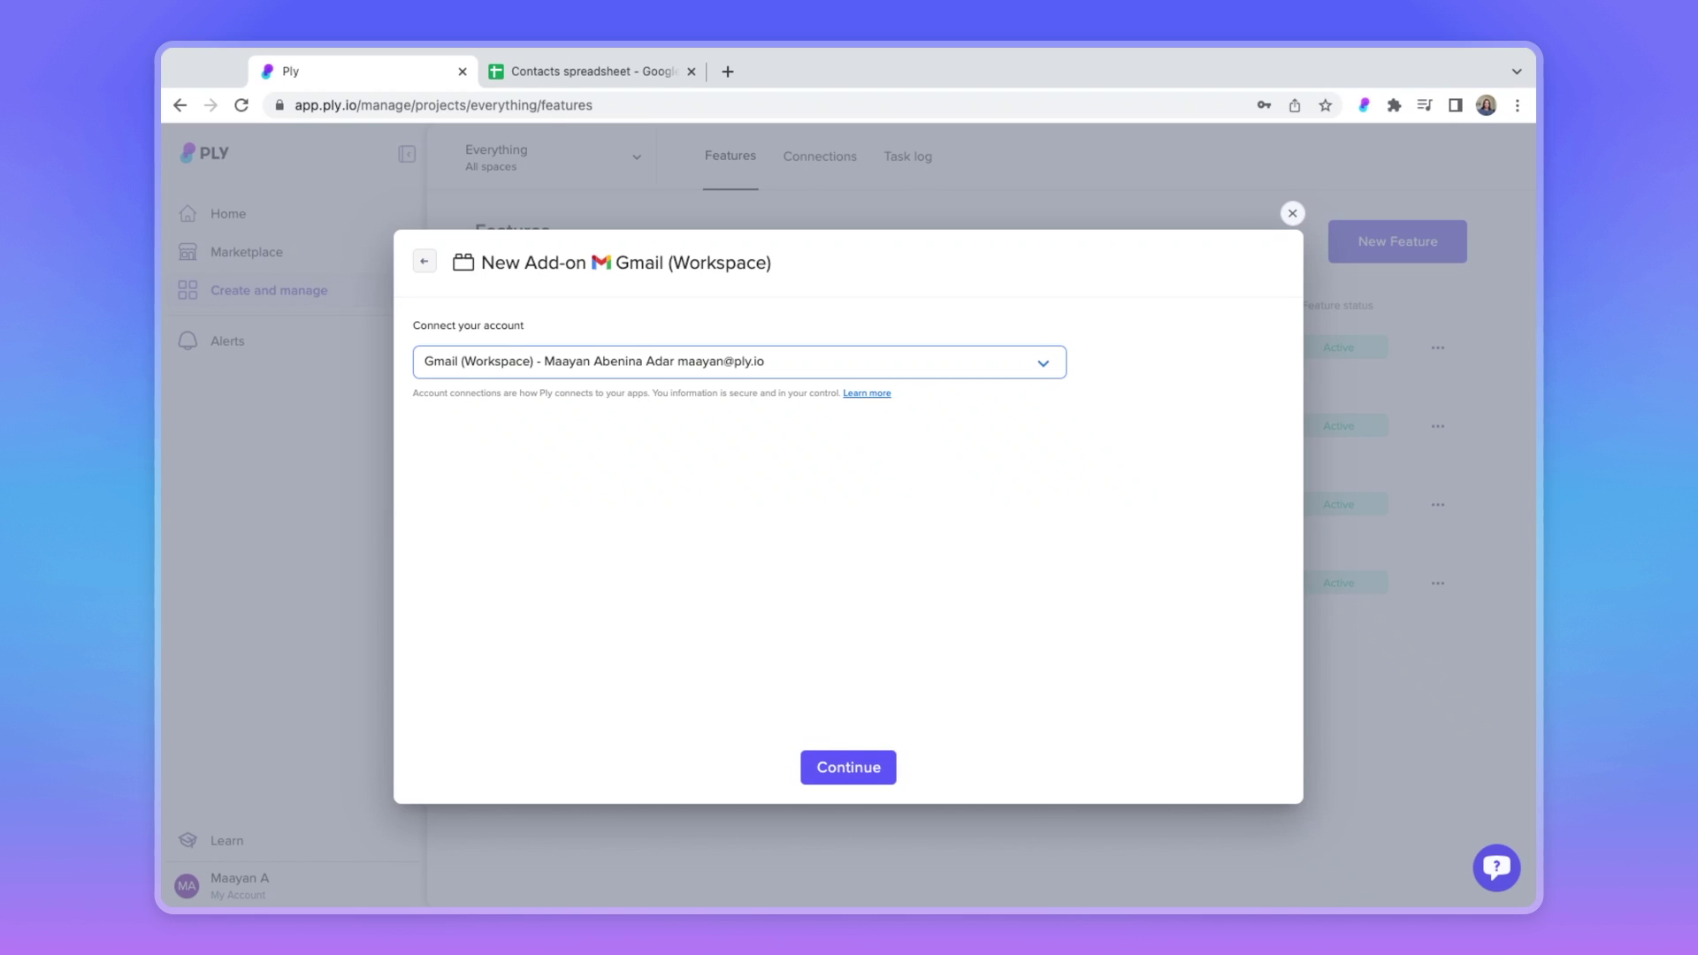
click(849, 767)
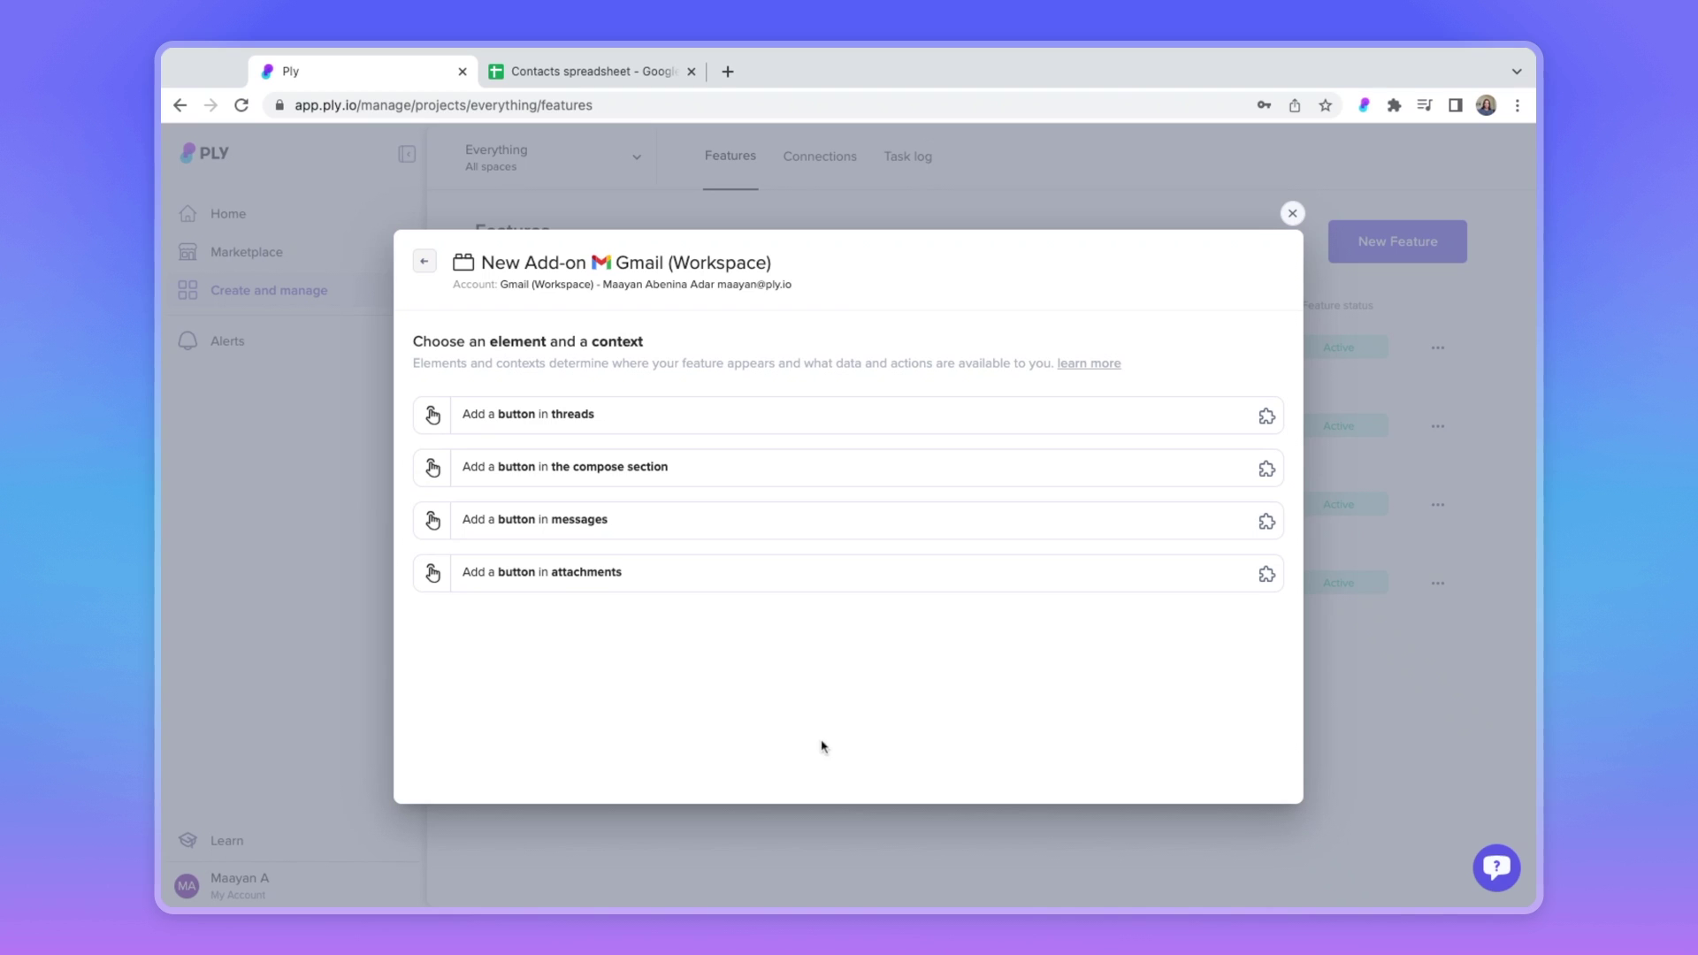
click(701, 530)
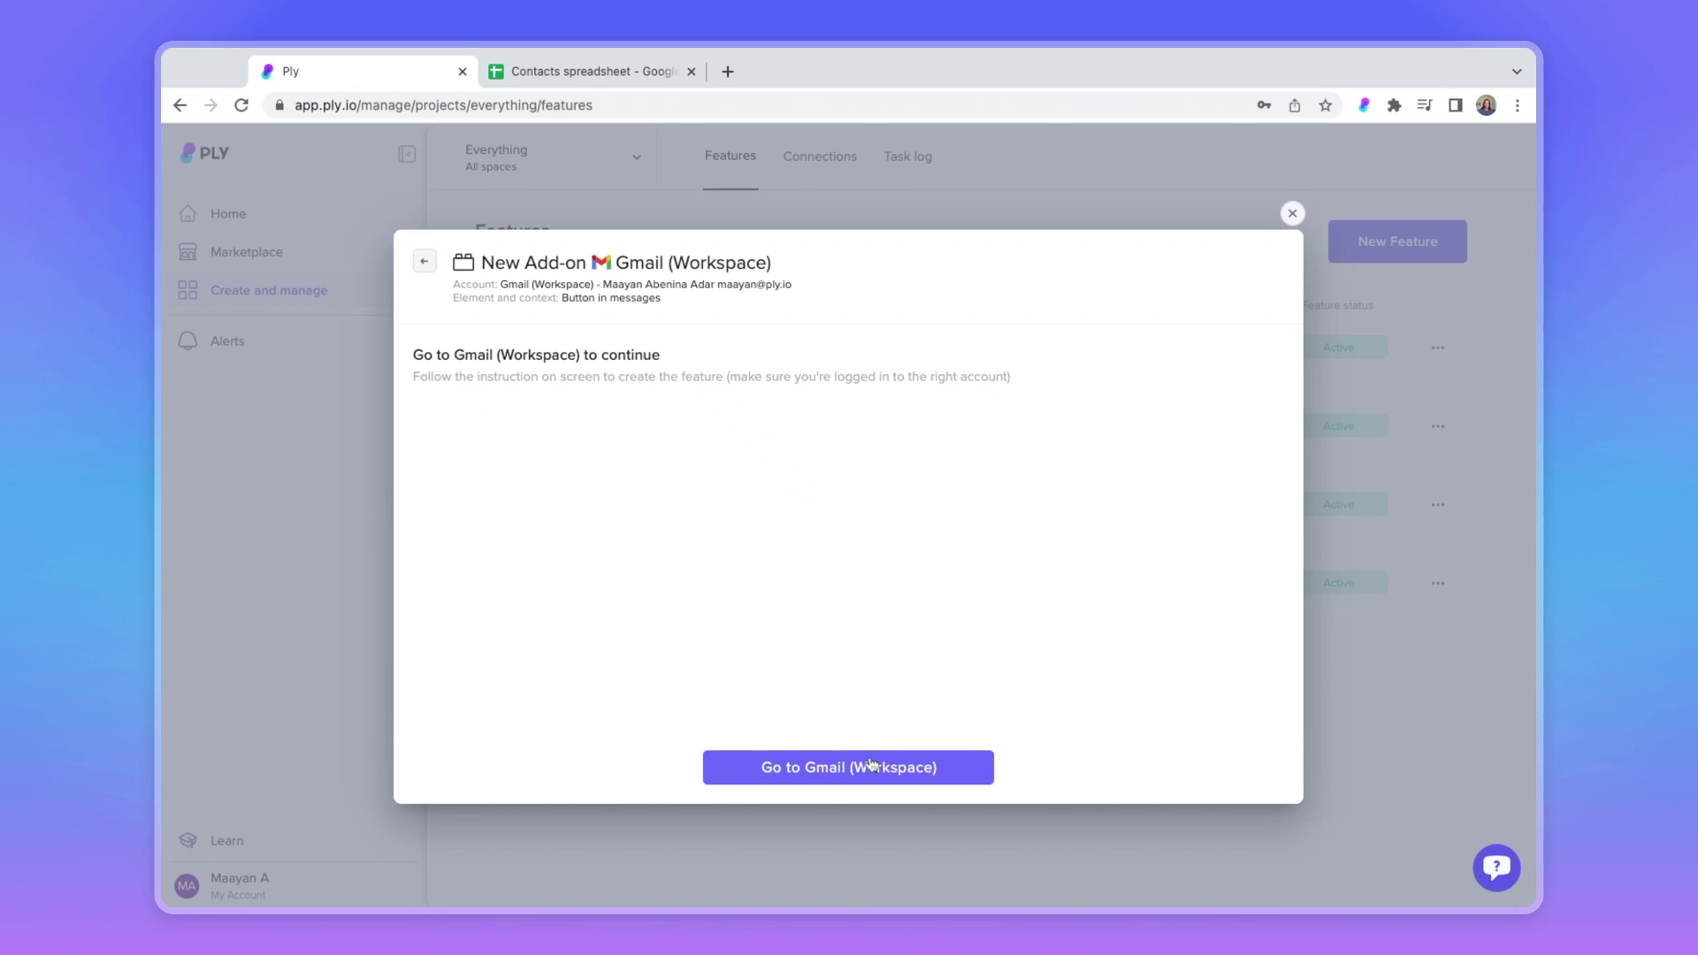
click(805, 770)
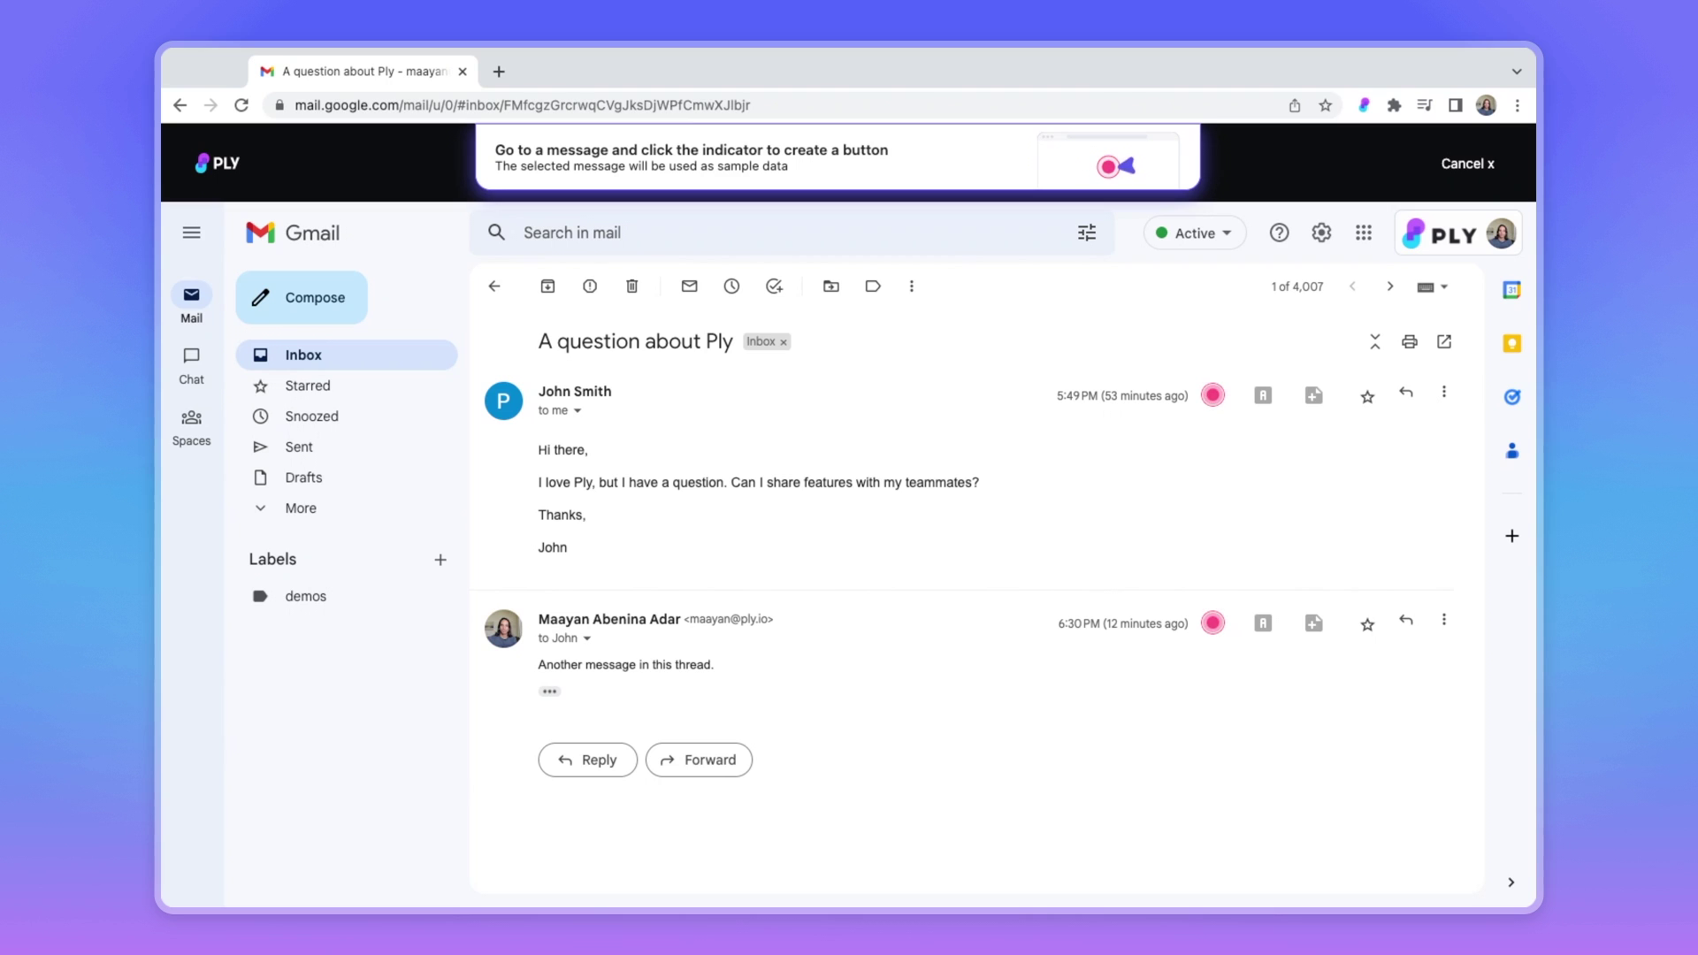
Place the add-on button on the first message in the thread and give it the sheet icon in dark green
click(1210, 396)
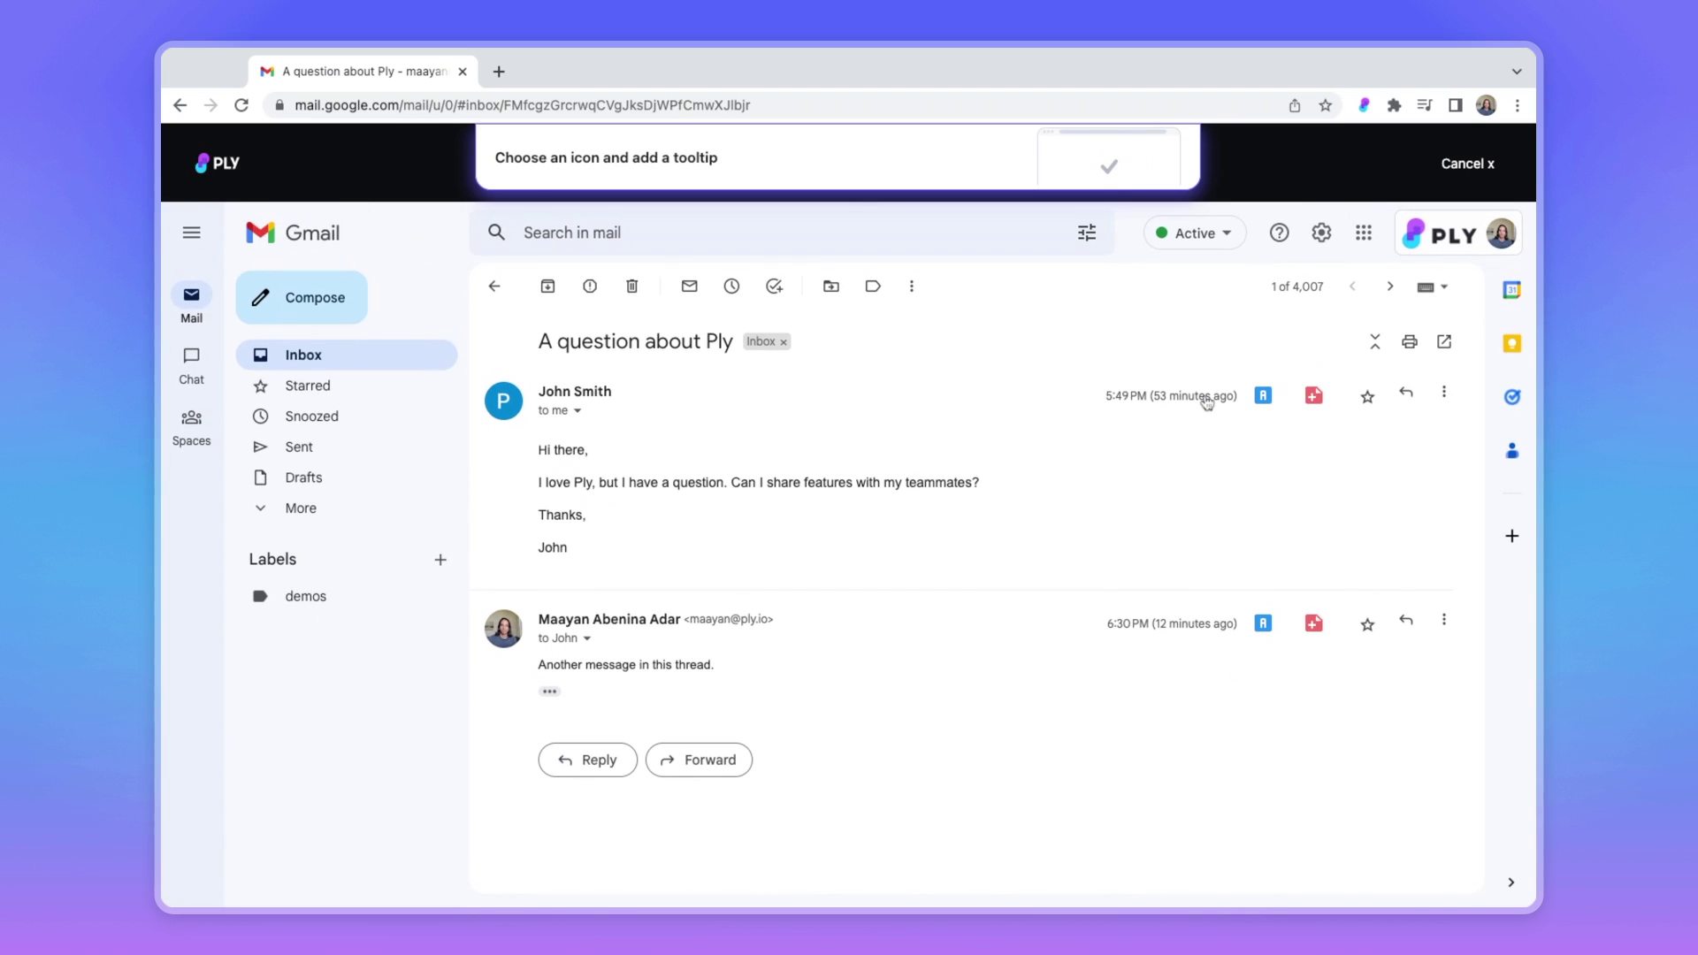
click(1210, 396)
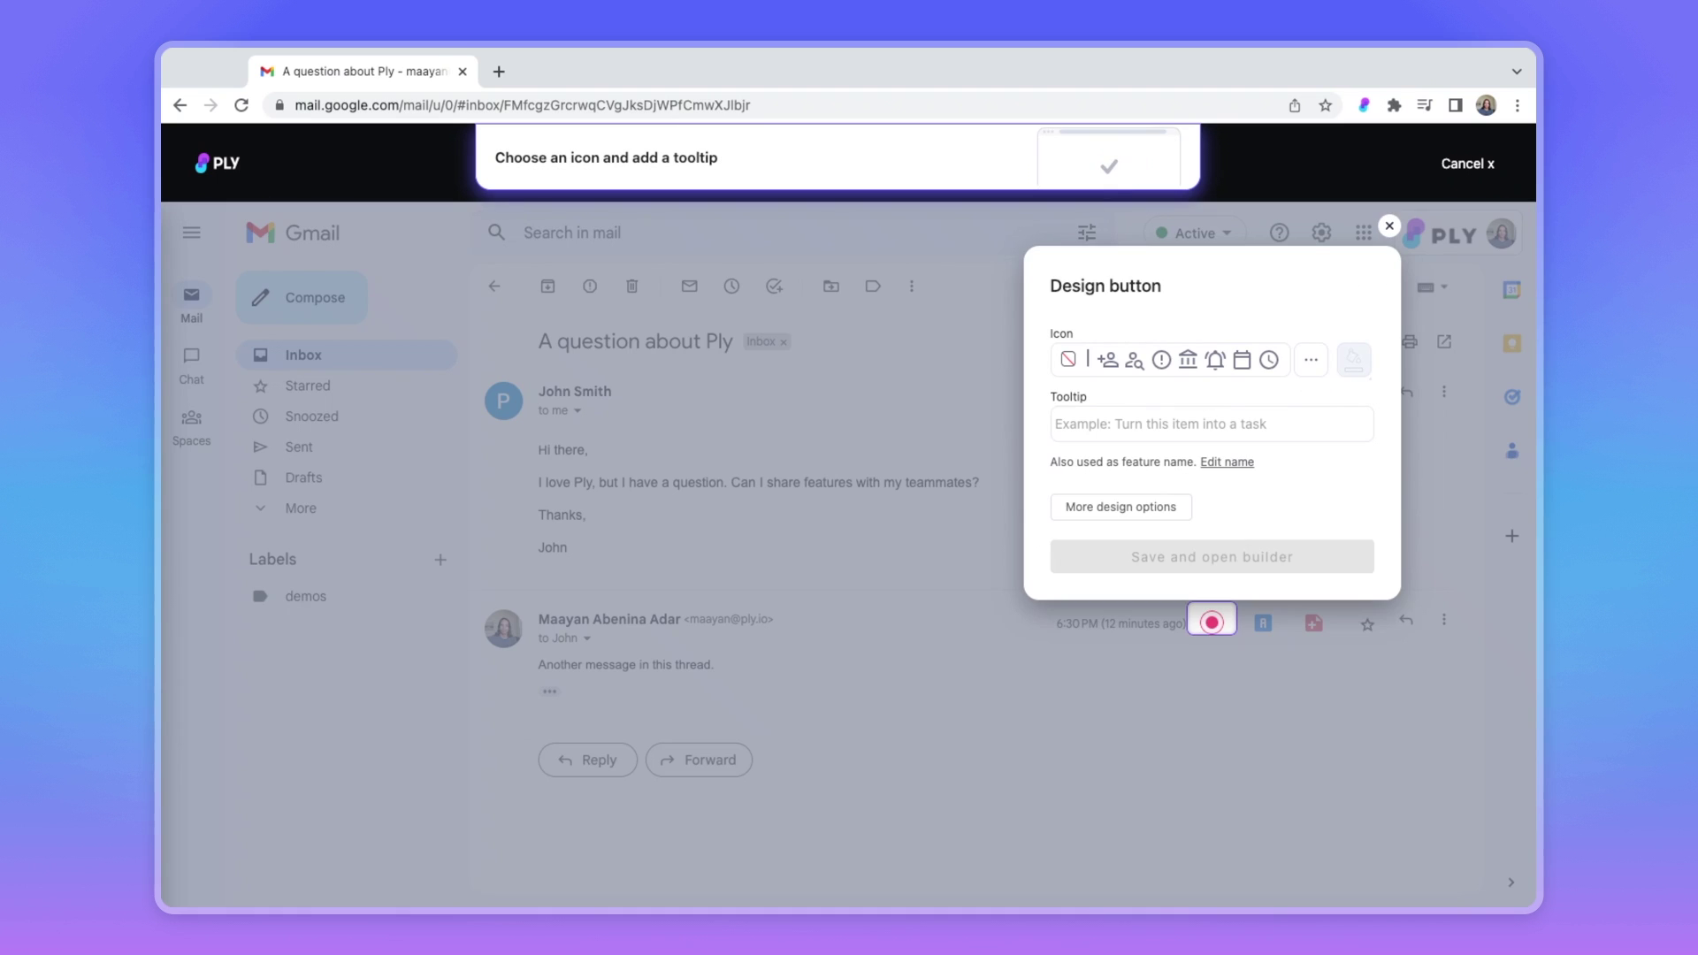
click(1311, 360)
text(sheet)
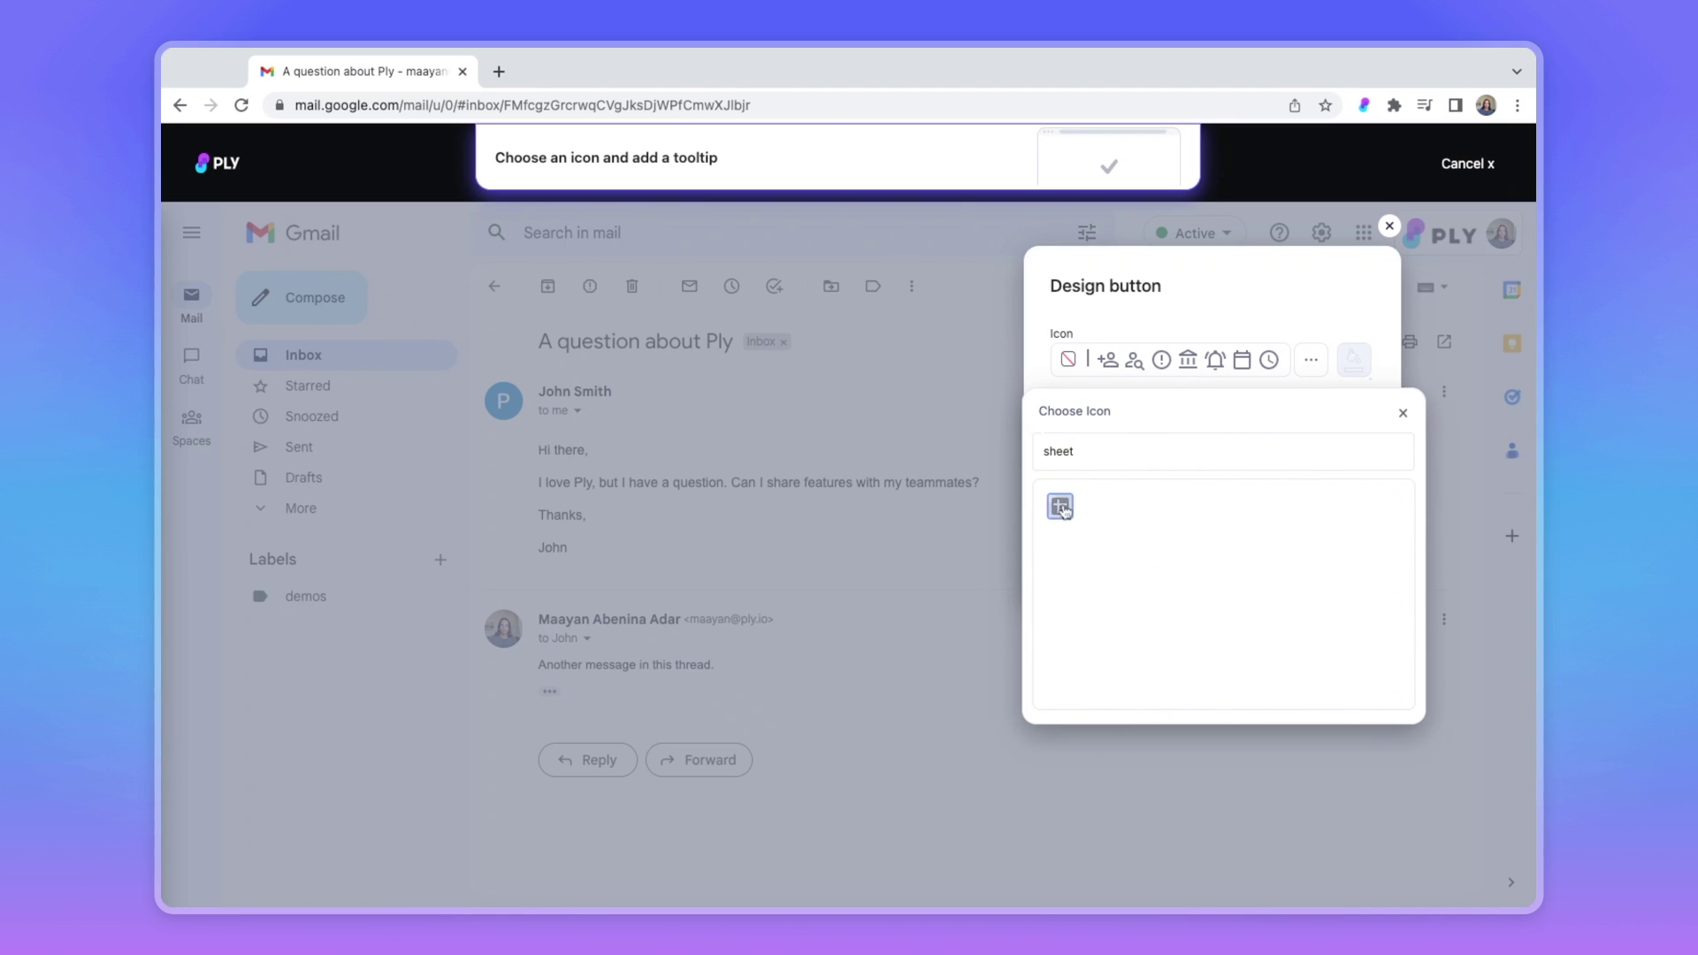
click(1060, 506)
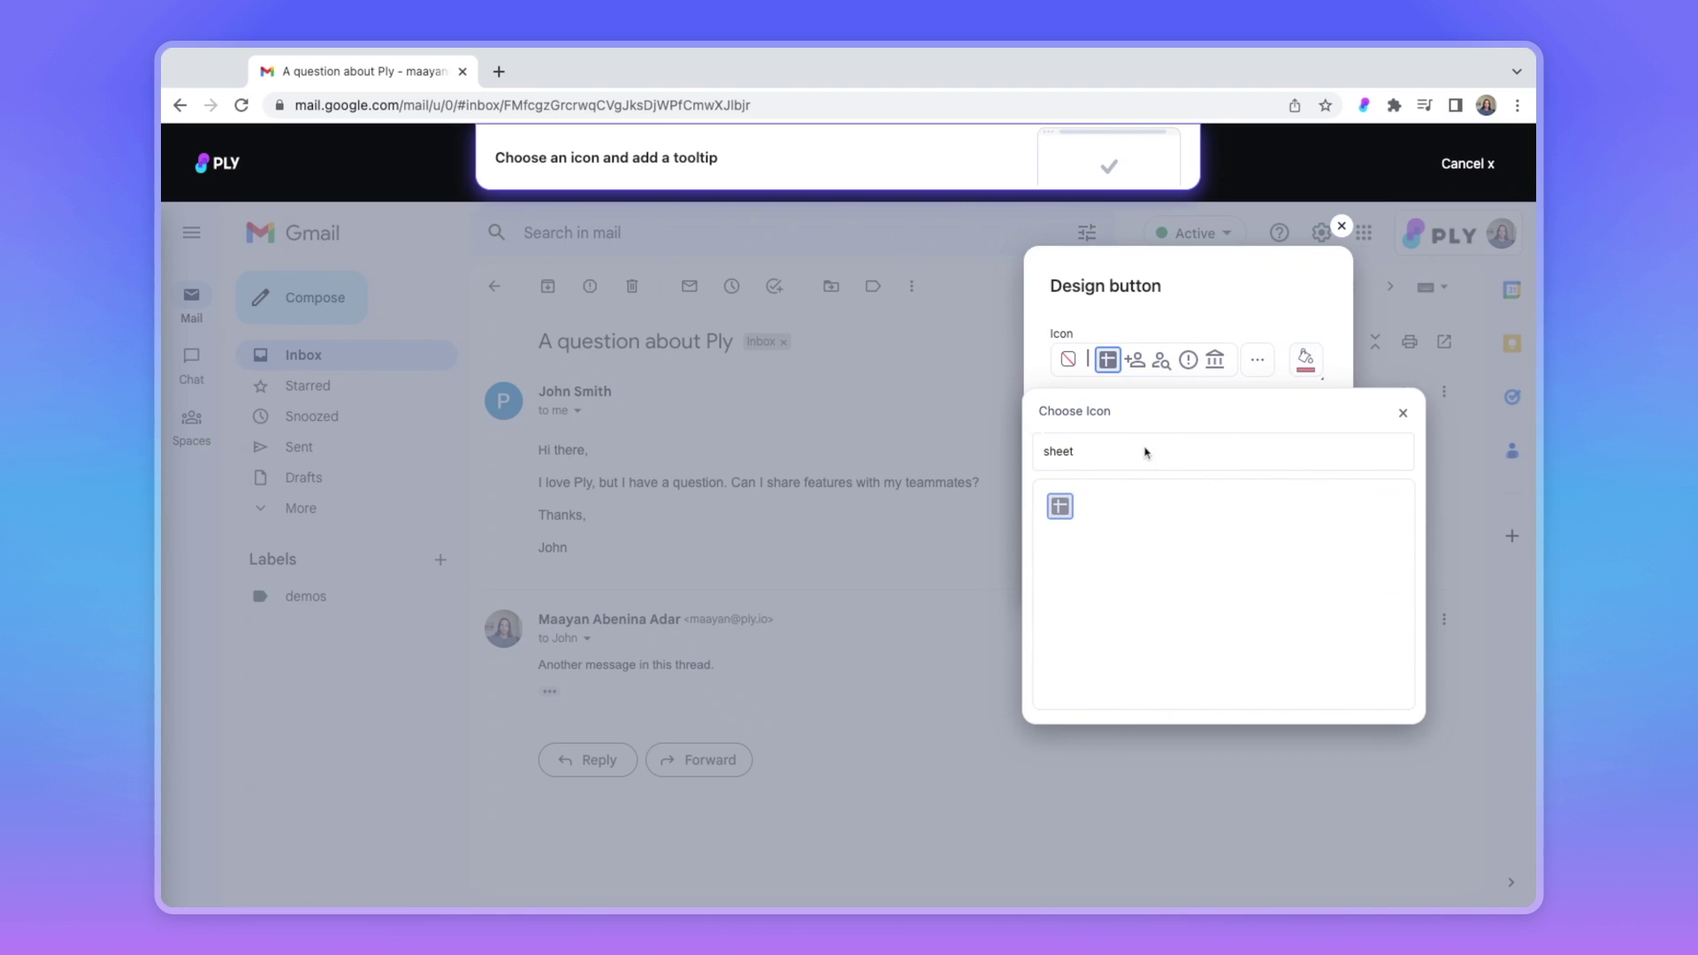
click(1326, 358)
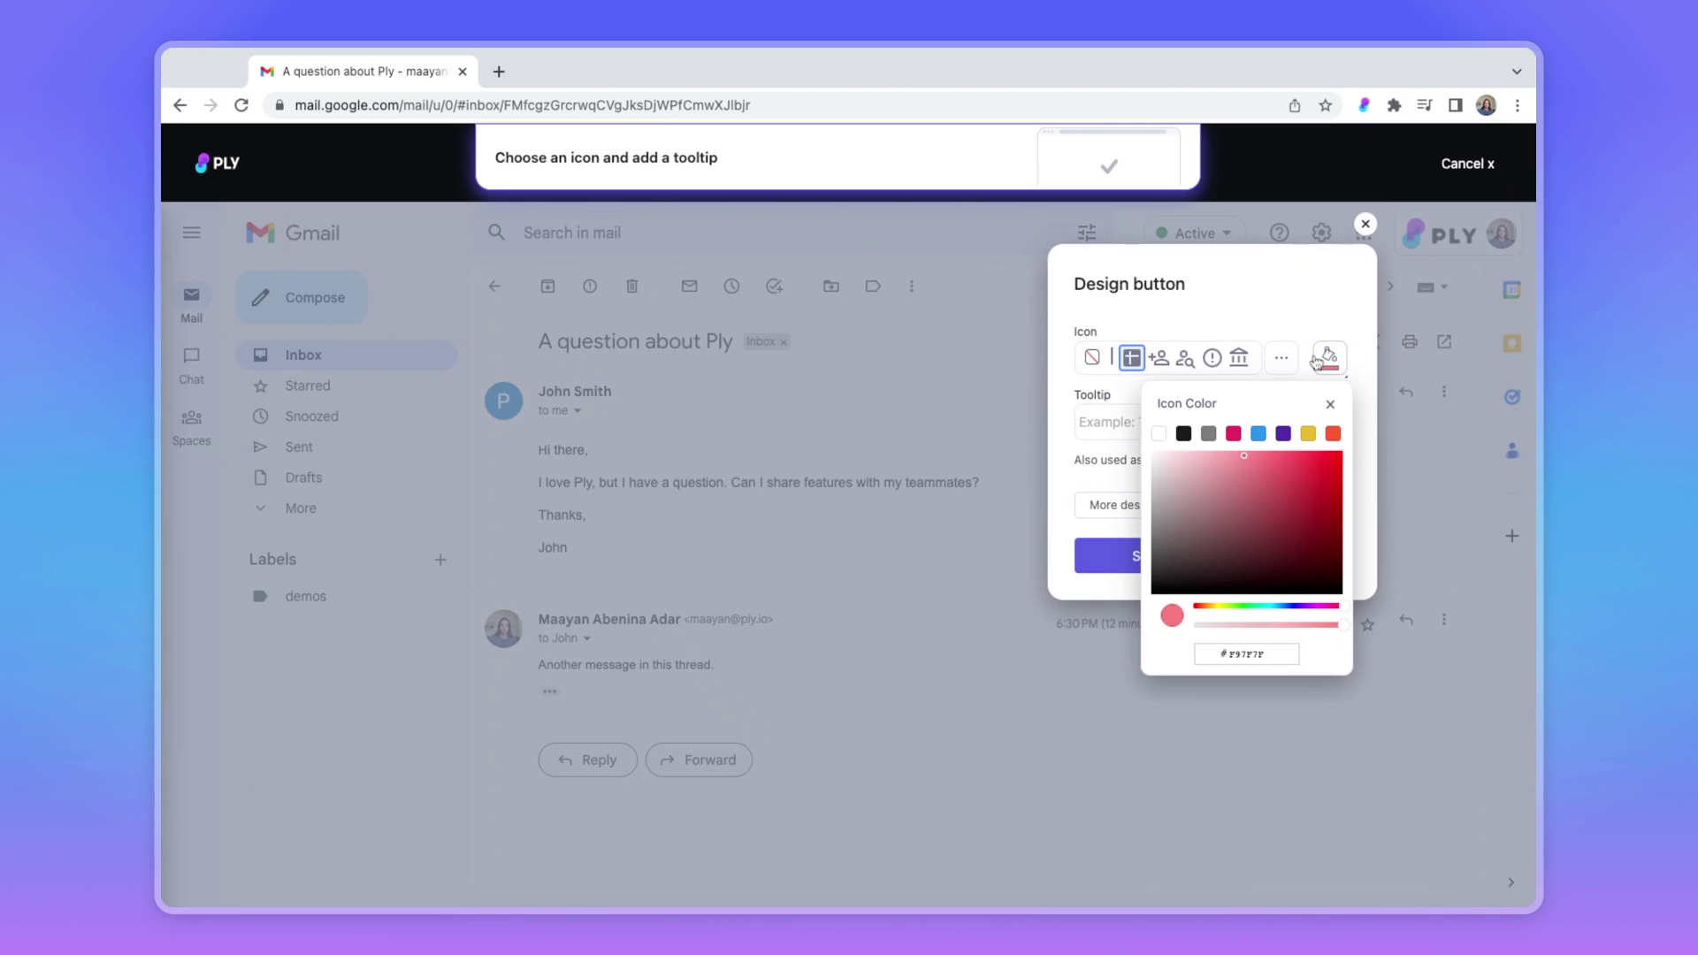
click(1242, 607)
click(1255, 563)
Set the button's tooltip to "Save sender to sheets" and save it to open the builder
click(1185, 422)
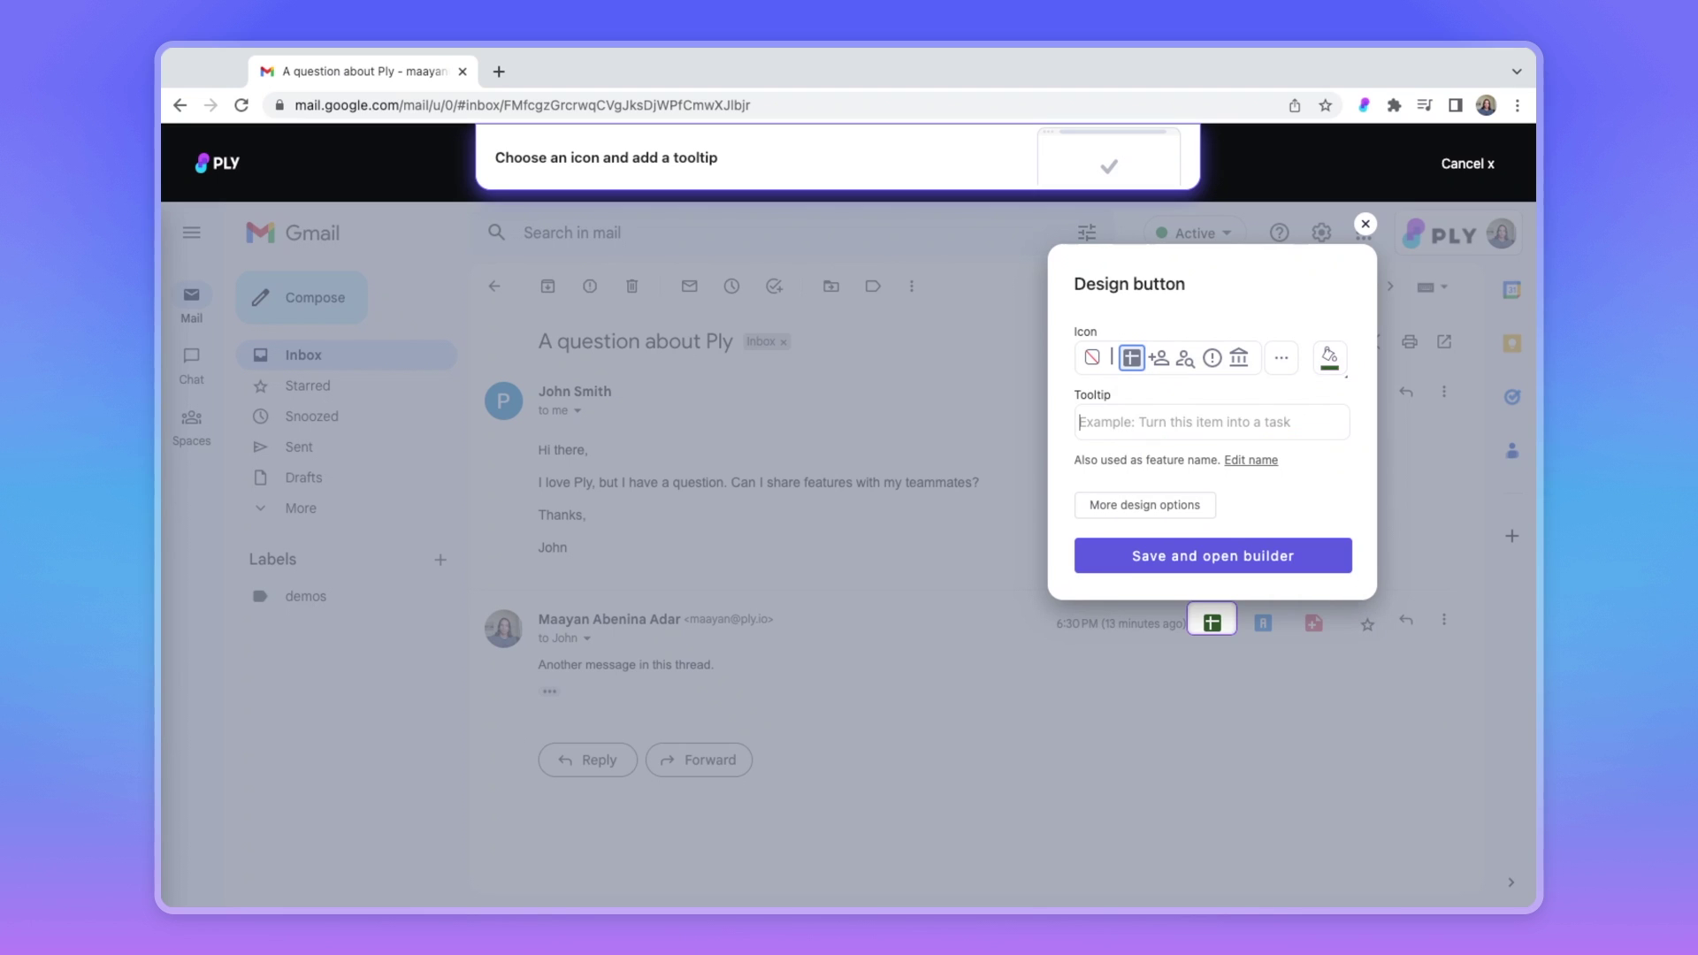
text(Save sender to sheets)
click(1152, 556)
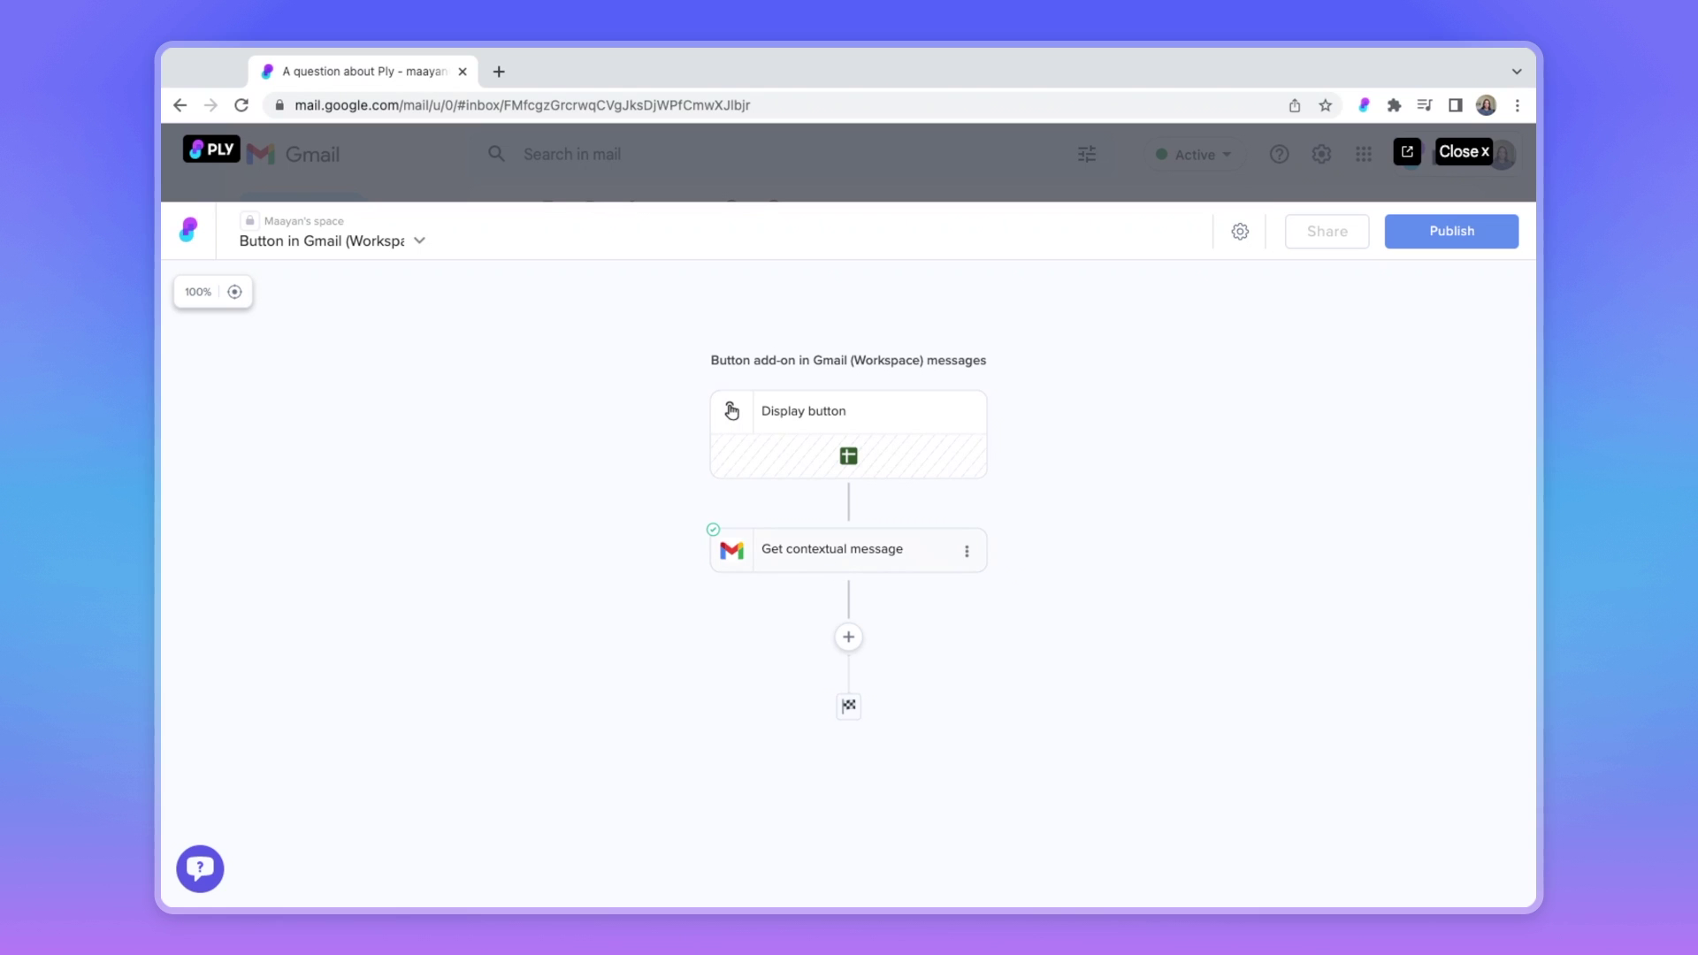
Add a custom Interface step after the Get contextual message step
click(848, 637)
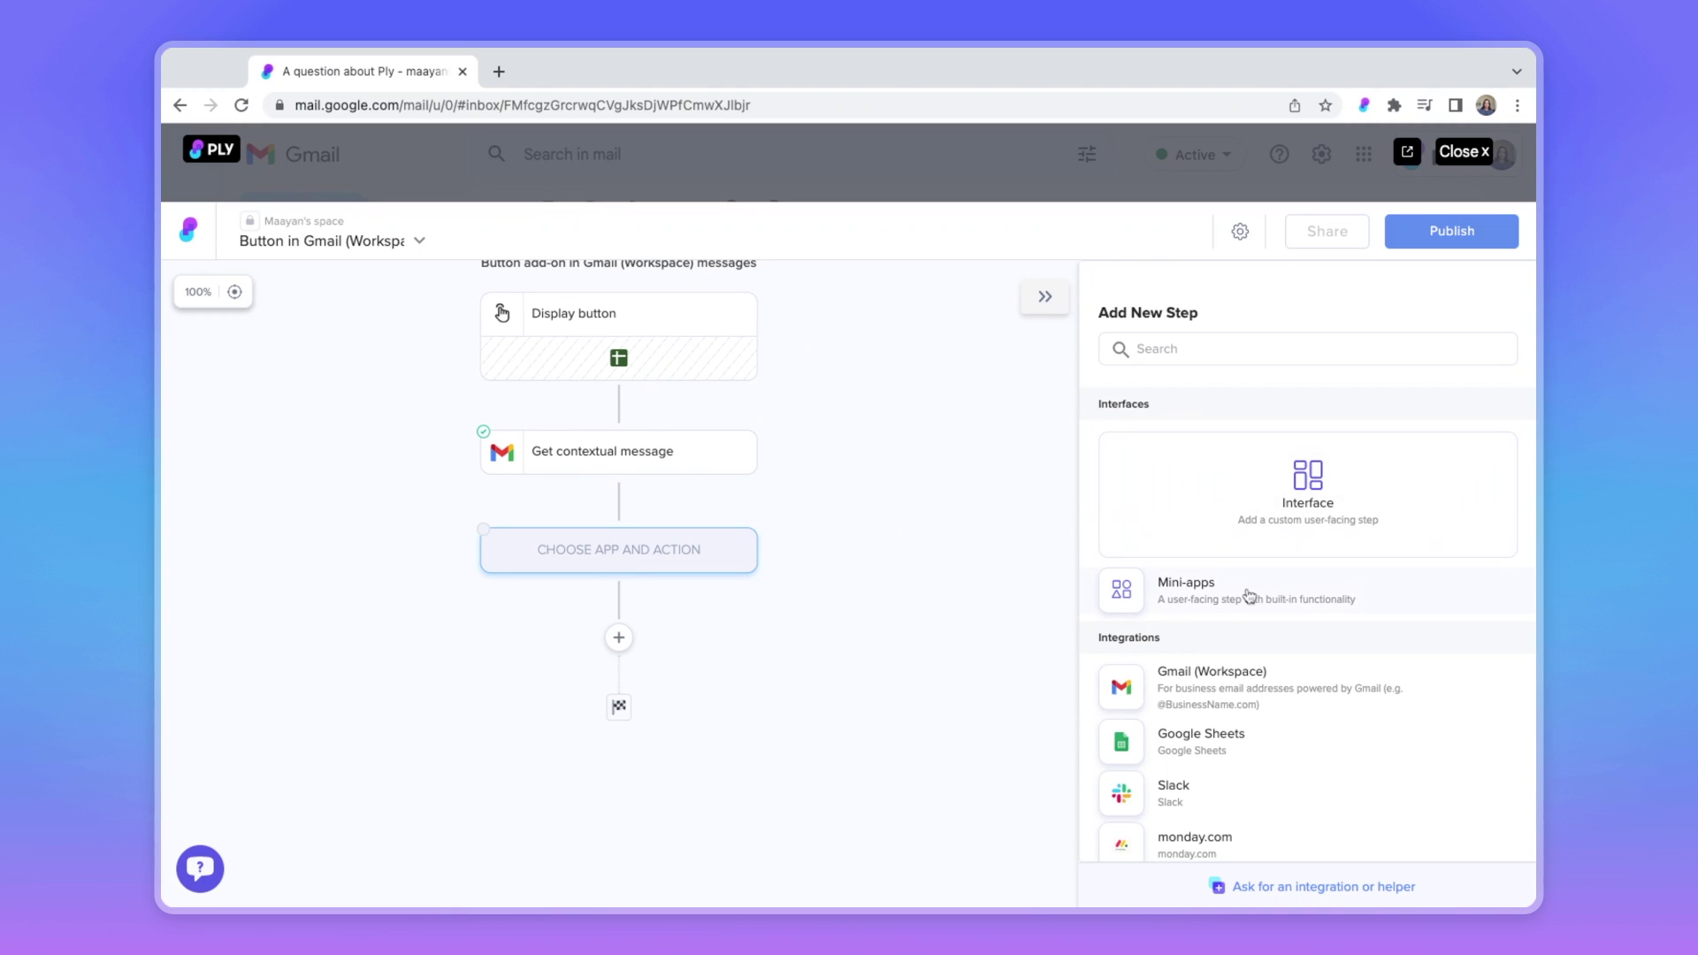
scroll(1249, 597, down, 2)
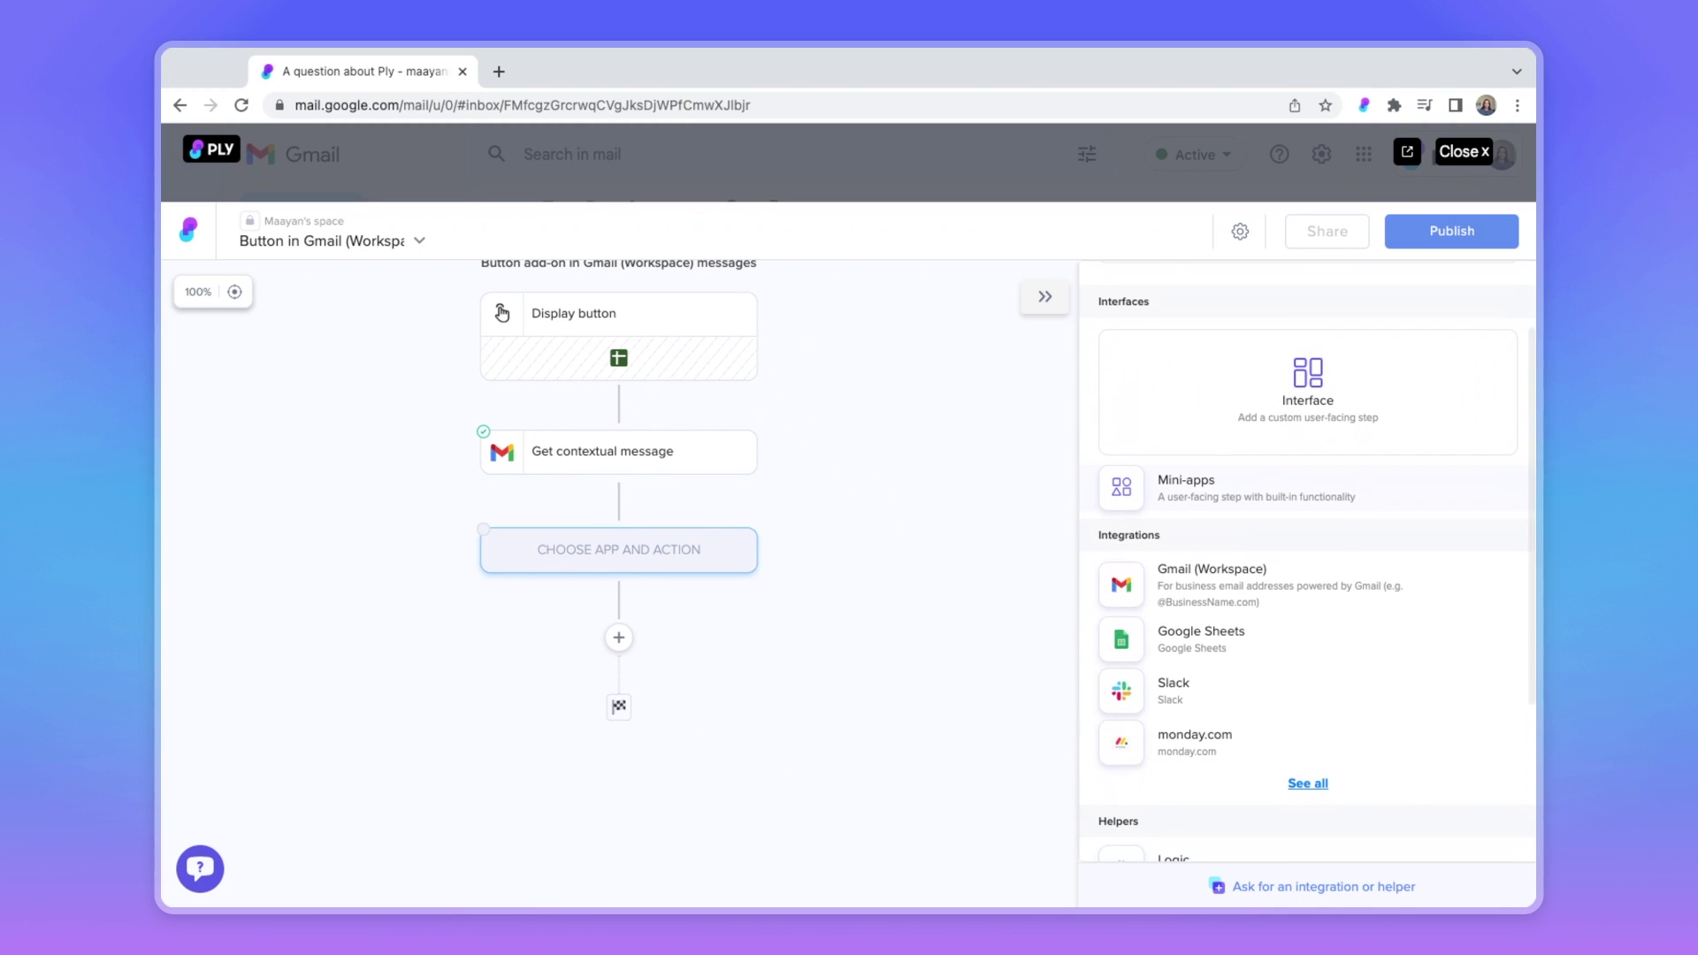
scroll(1308, 677, down, 5)
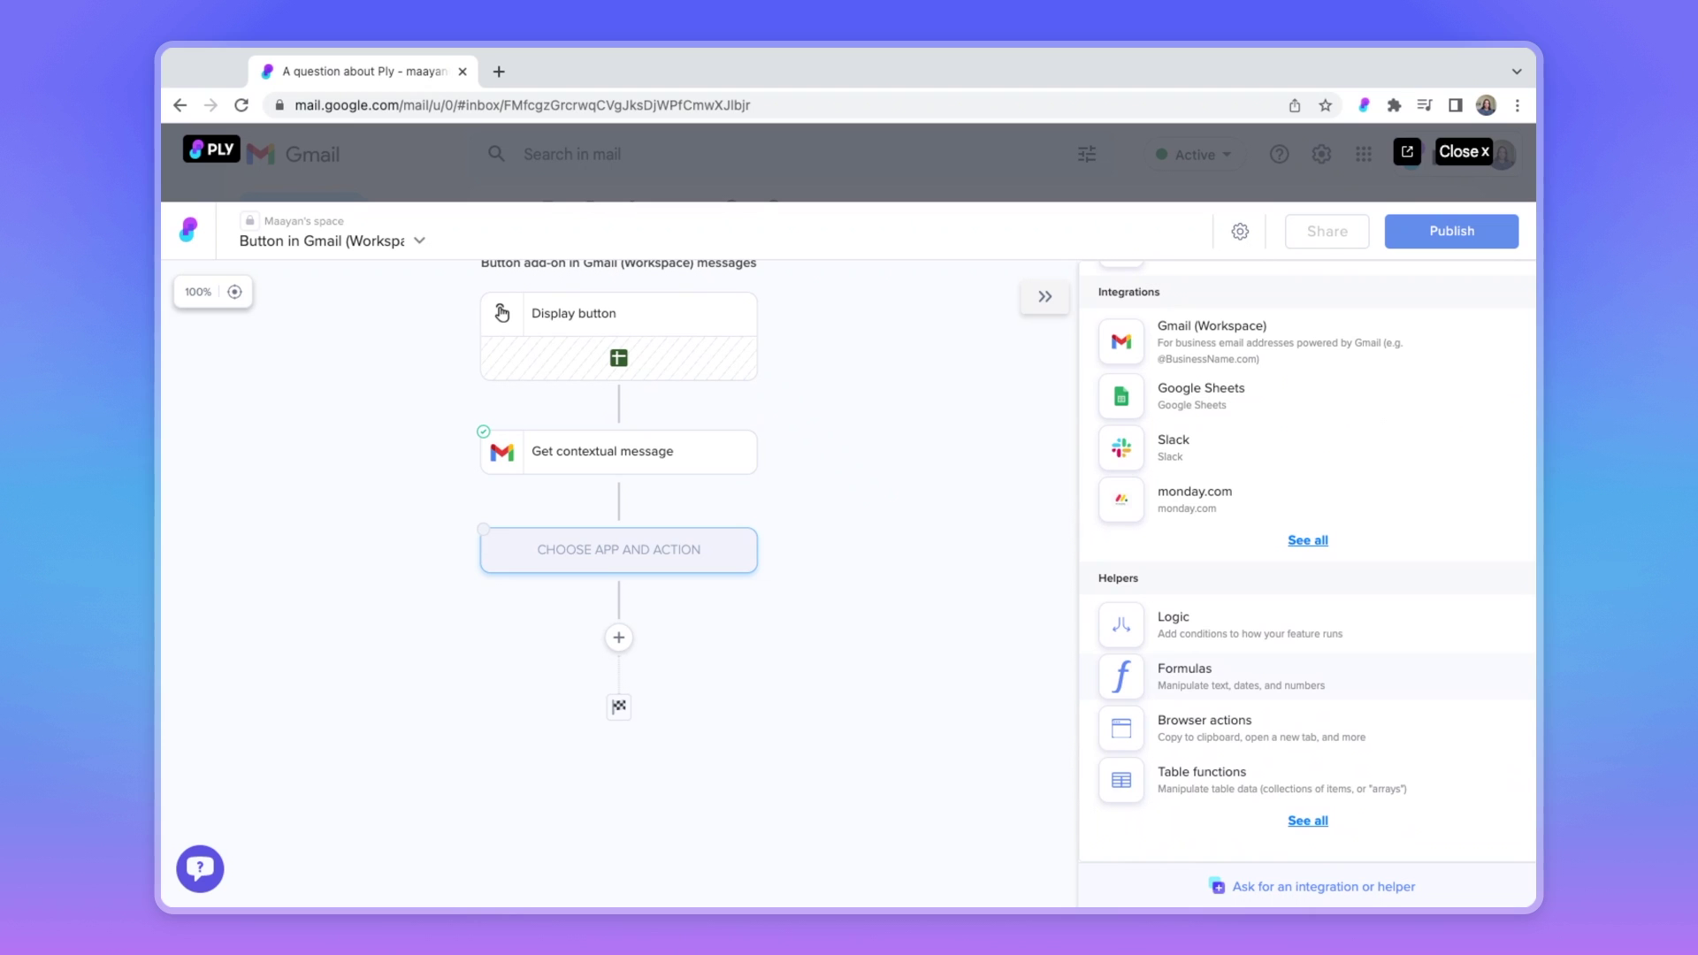
scroll(1257, 533, up, 7)
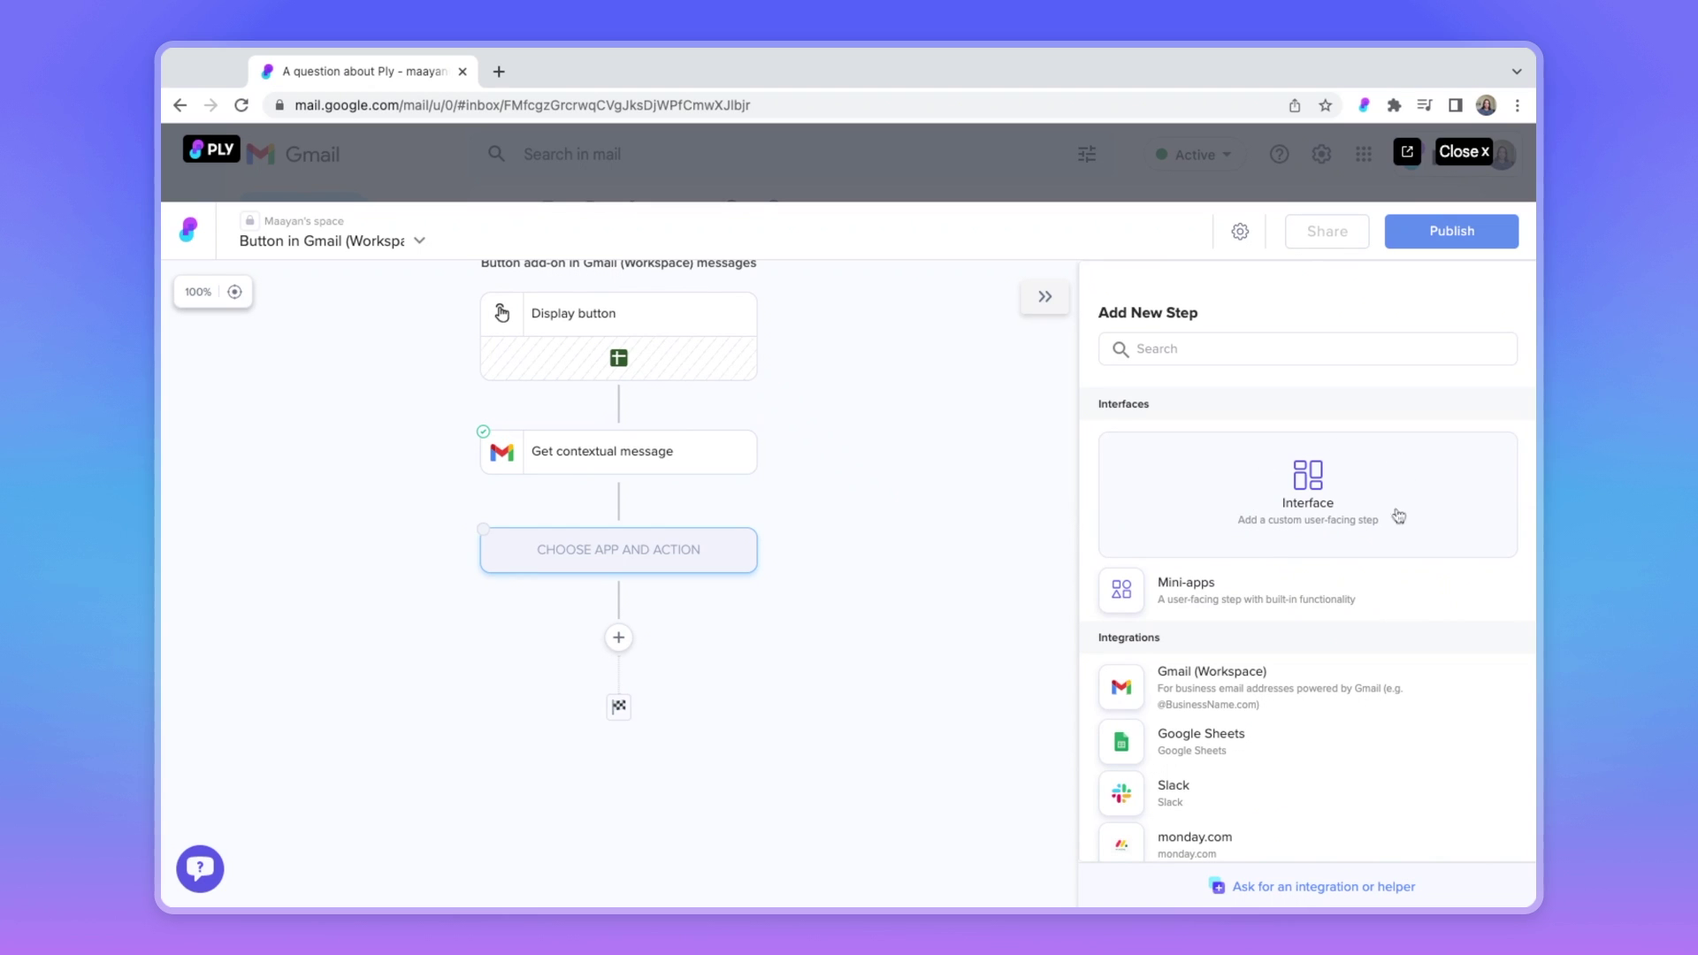
click(1370, 486)
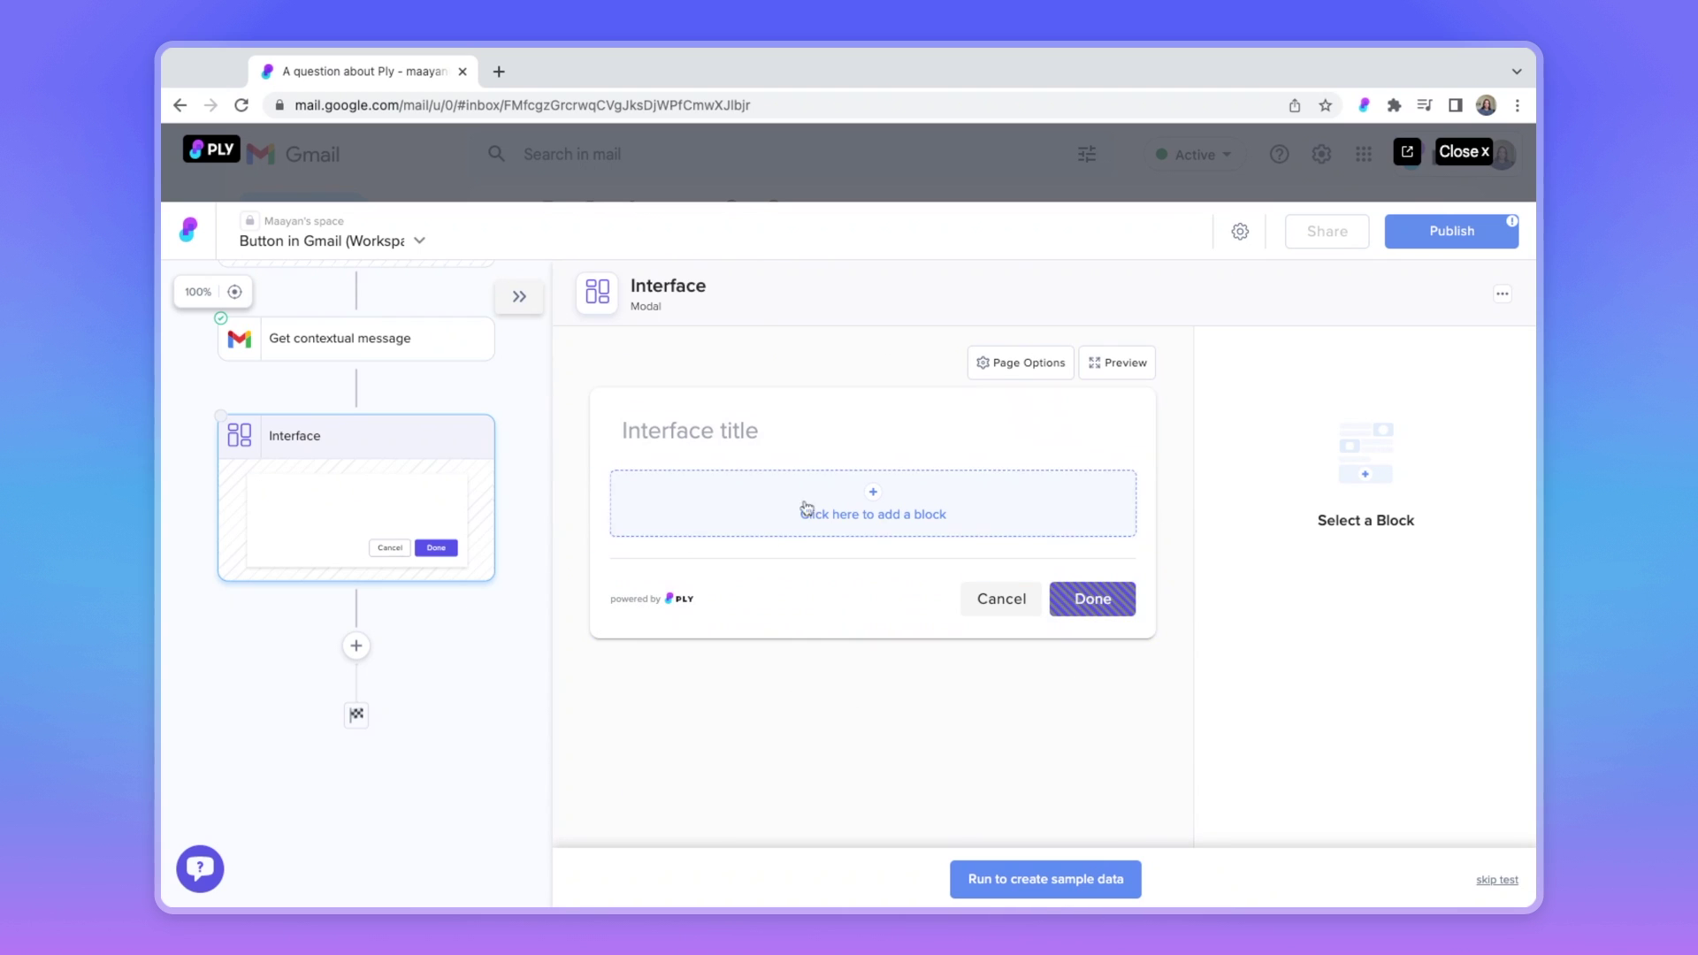
Set the interface title to "Save sender to spreadsheet"
click(872, 463)
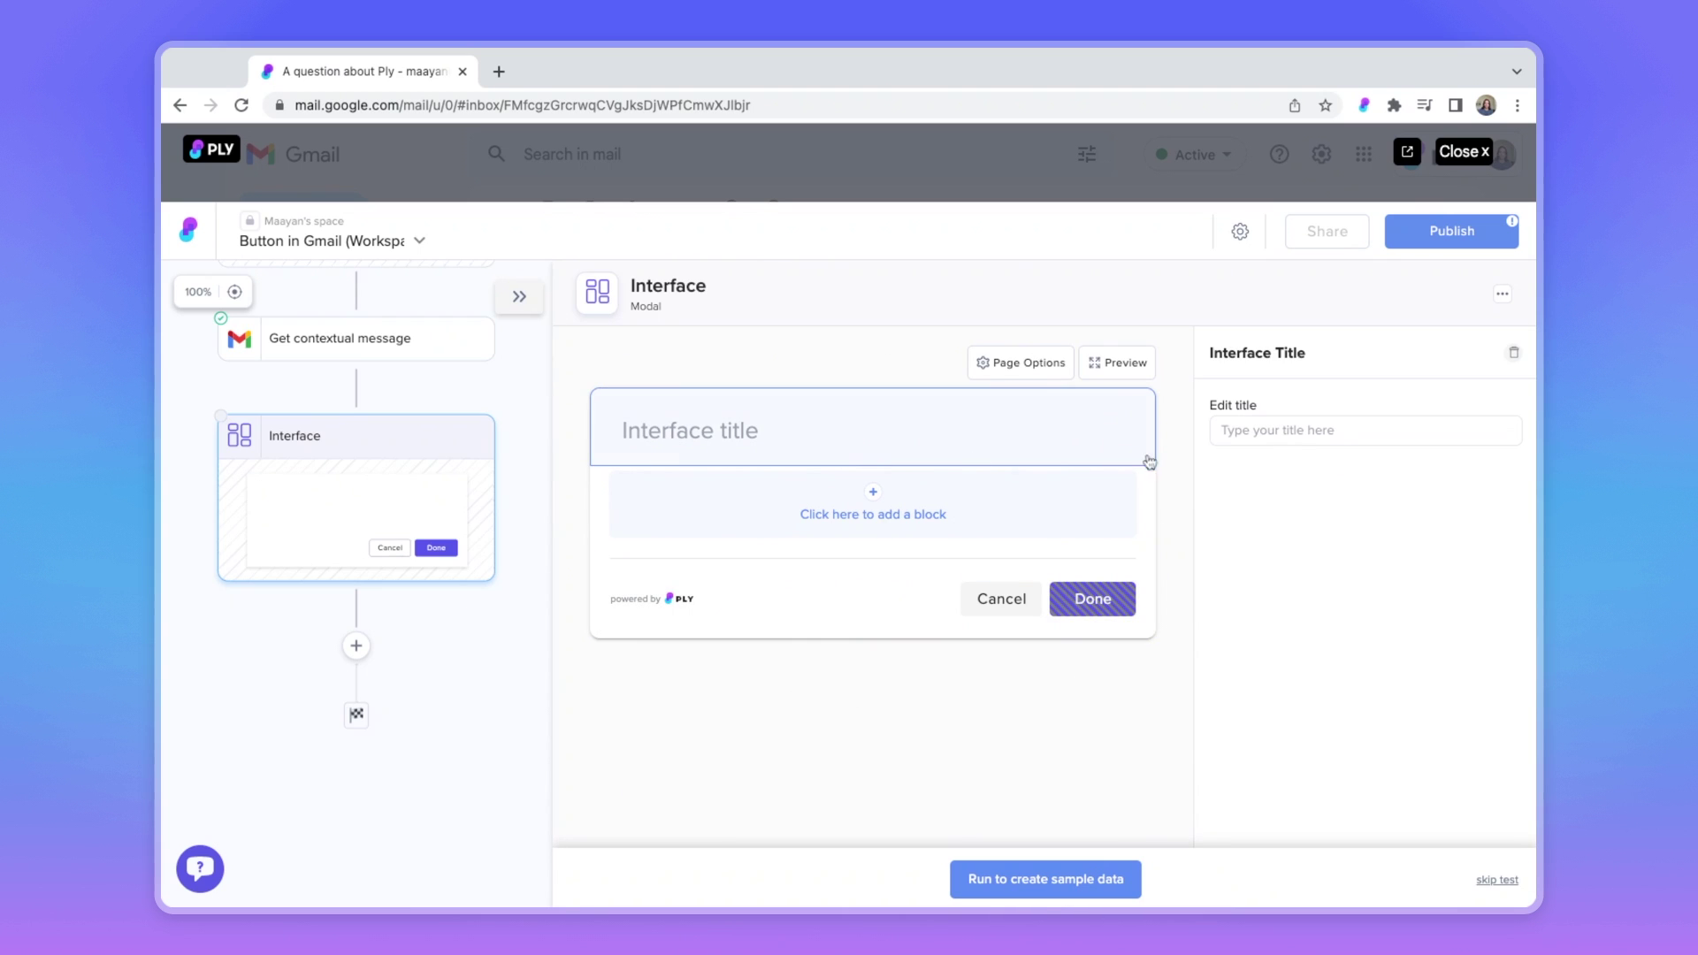
click(1256, 434)
text(Save sender to spreadsheet)
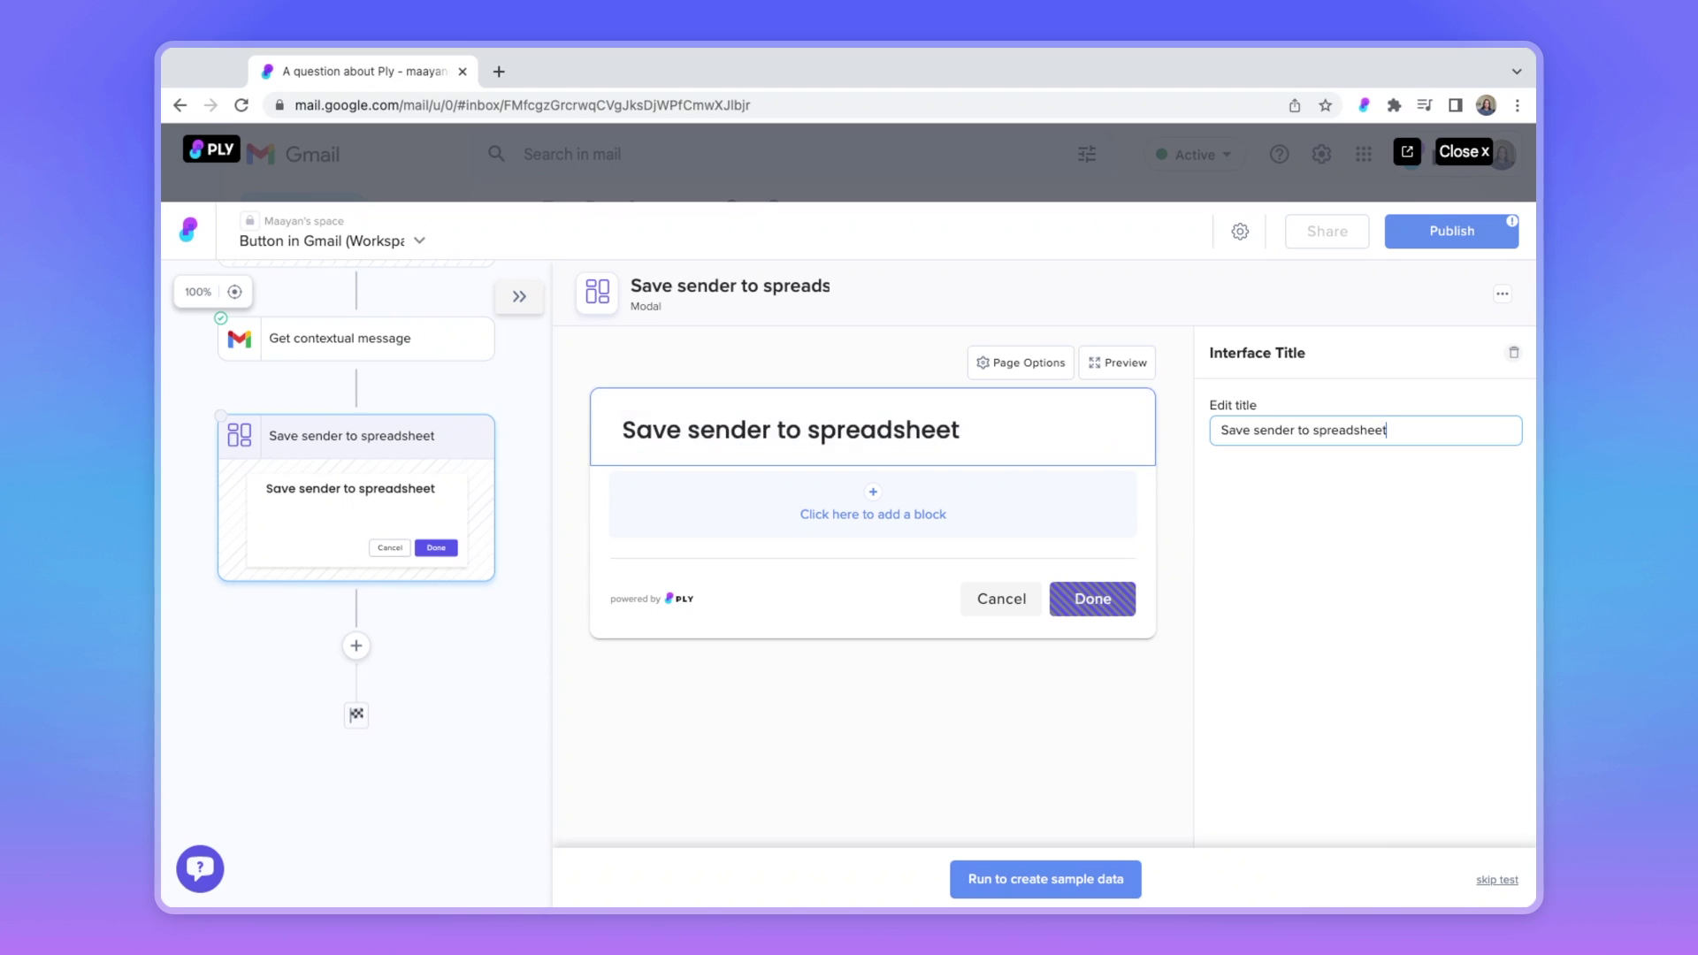
key(Escape)
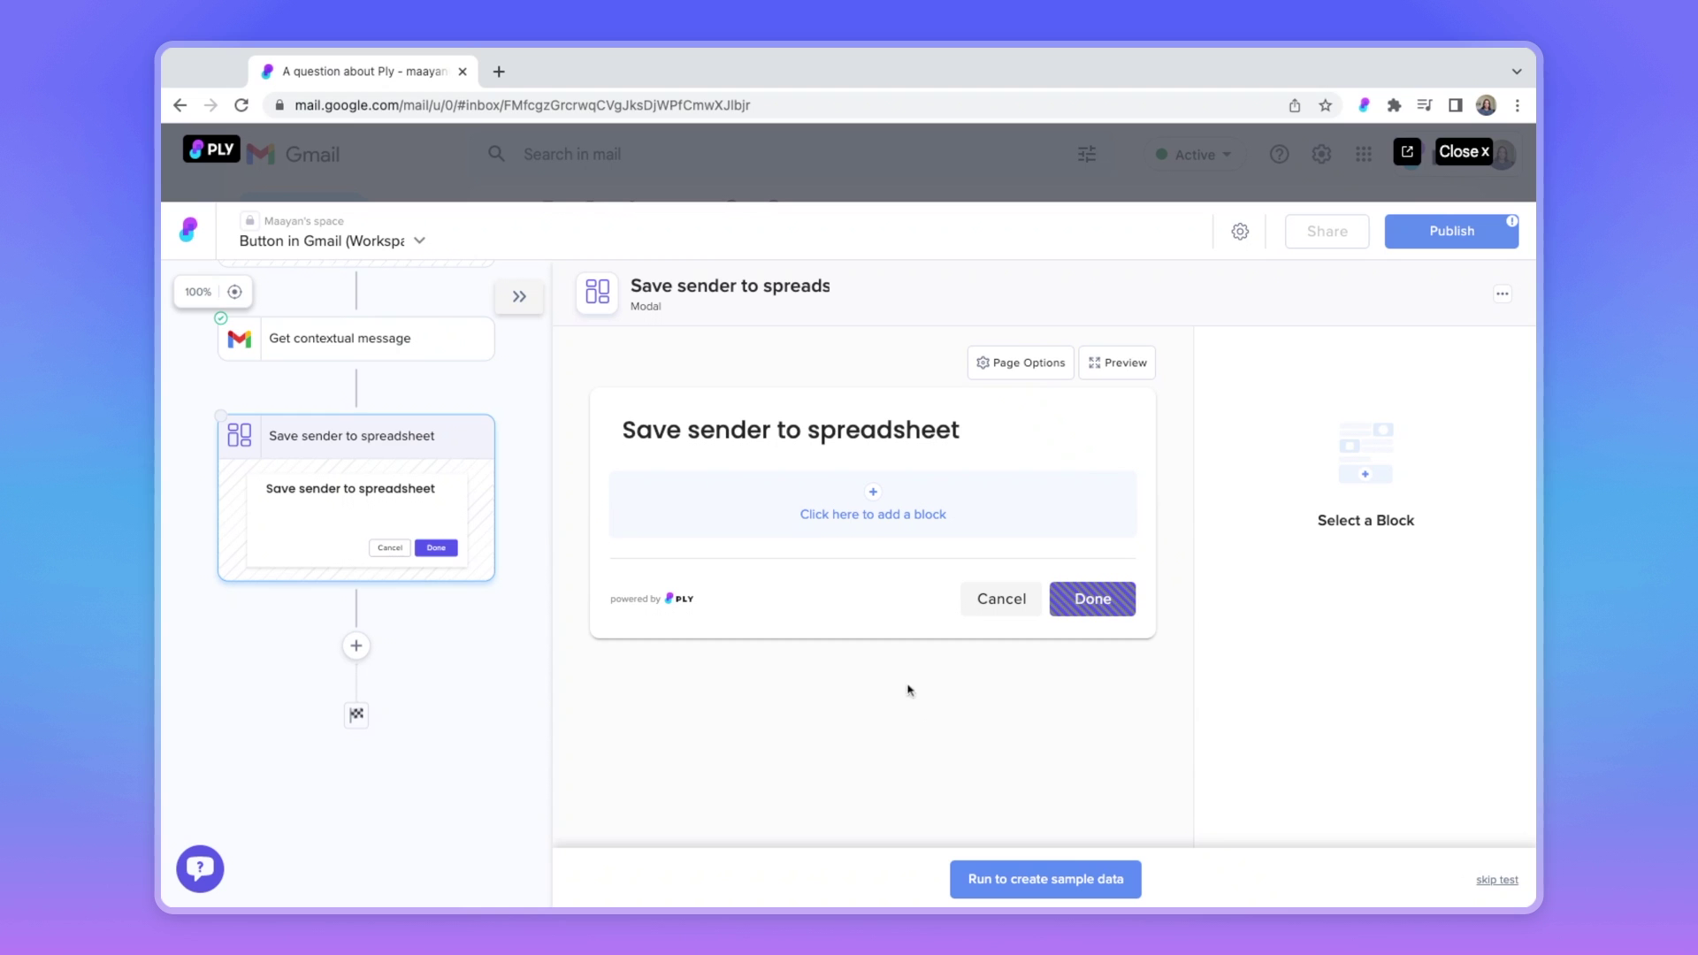
Add a Text Input block to the interface and label it "Name"
click(876, 519)
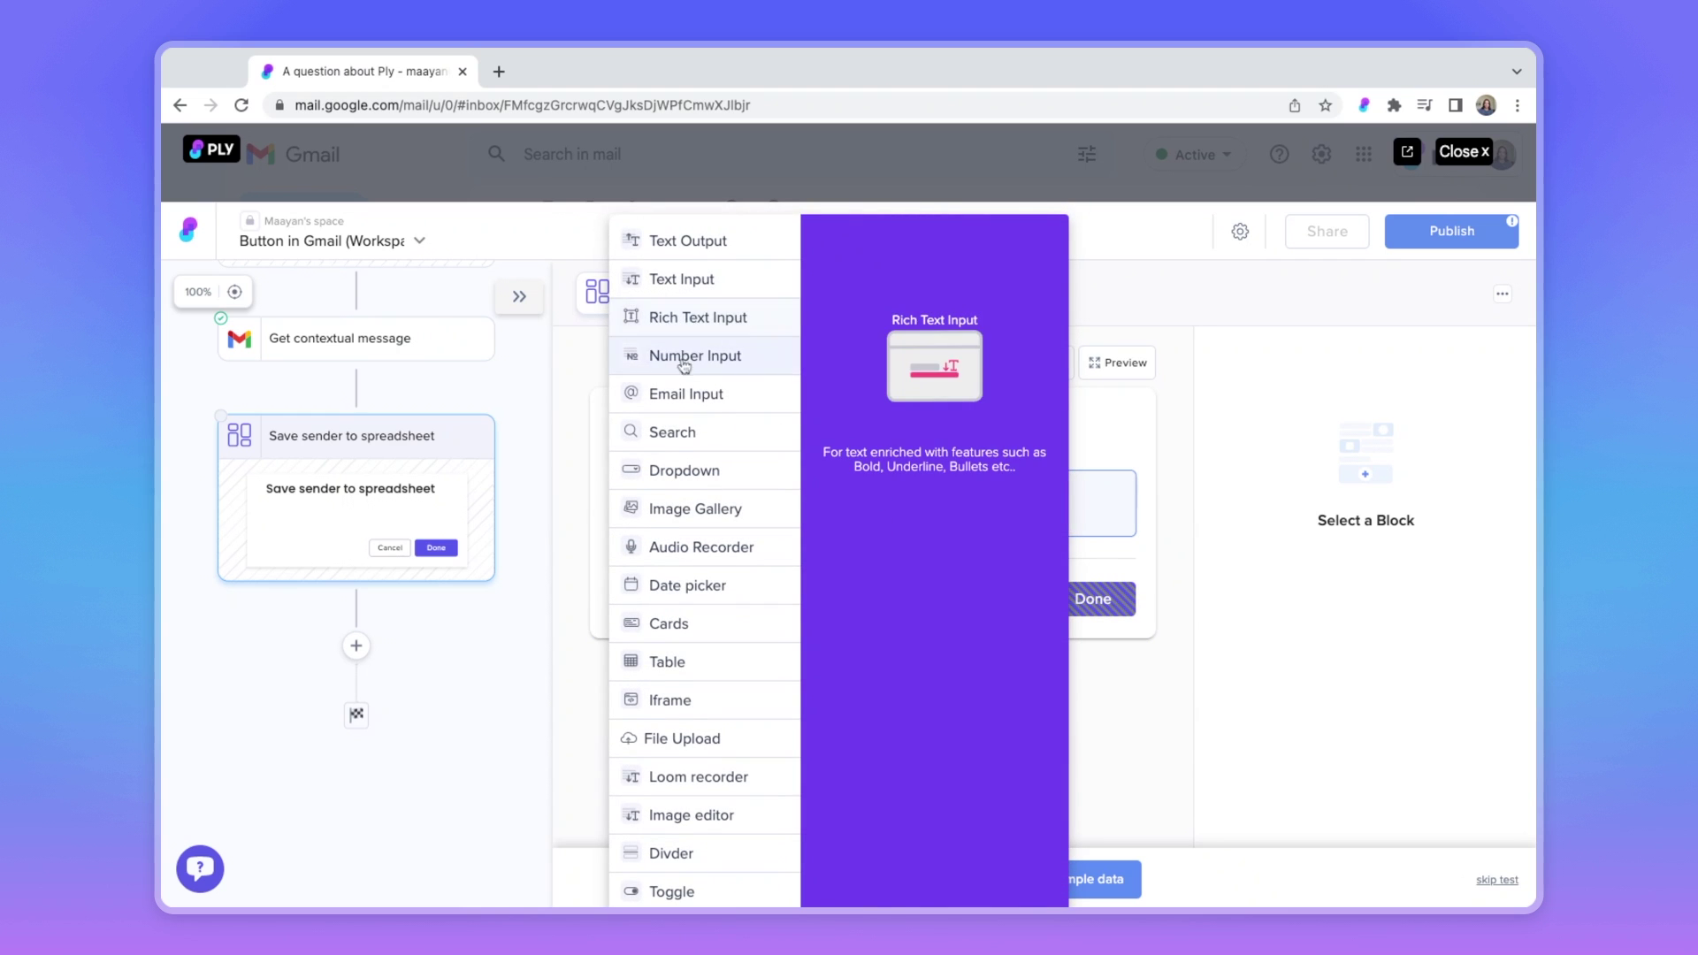
click(707, 281)
click(778, 482)
triple_click(1289, 474)
text(Name)
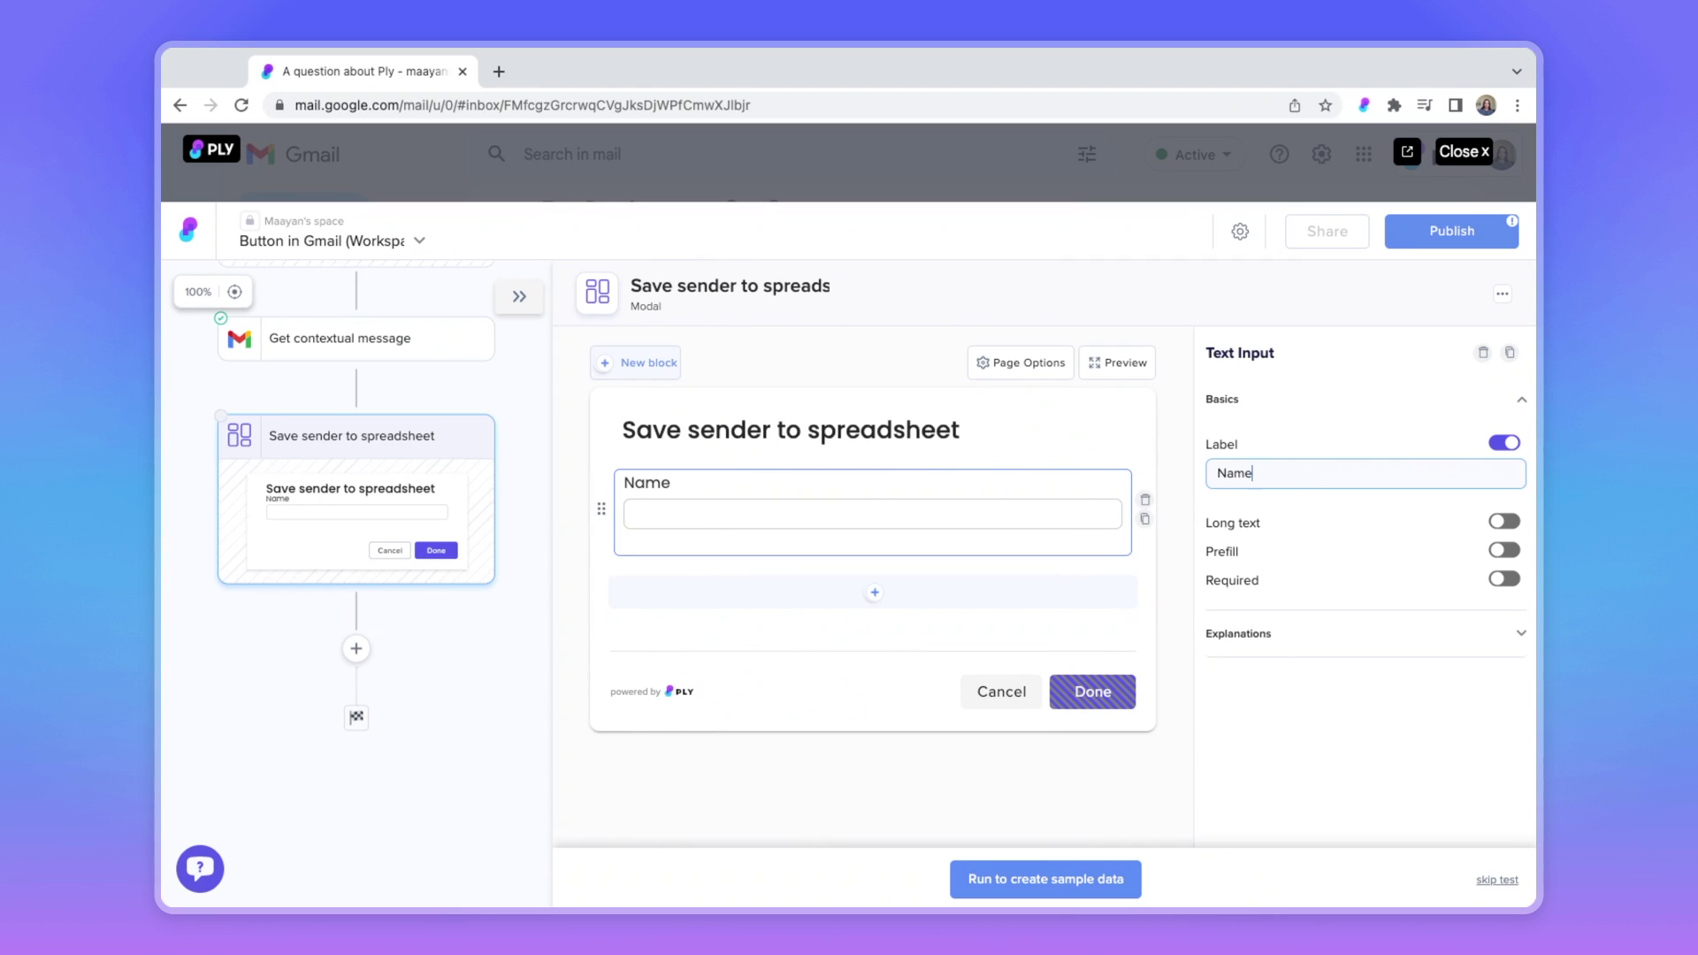
Prefill the Name input with Payload » Headers » From » Name from the Get contextual message step
click(1504, 552)
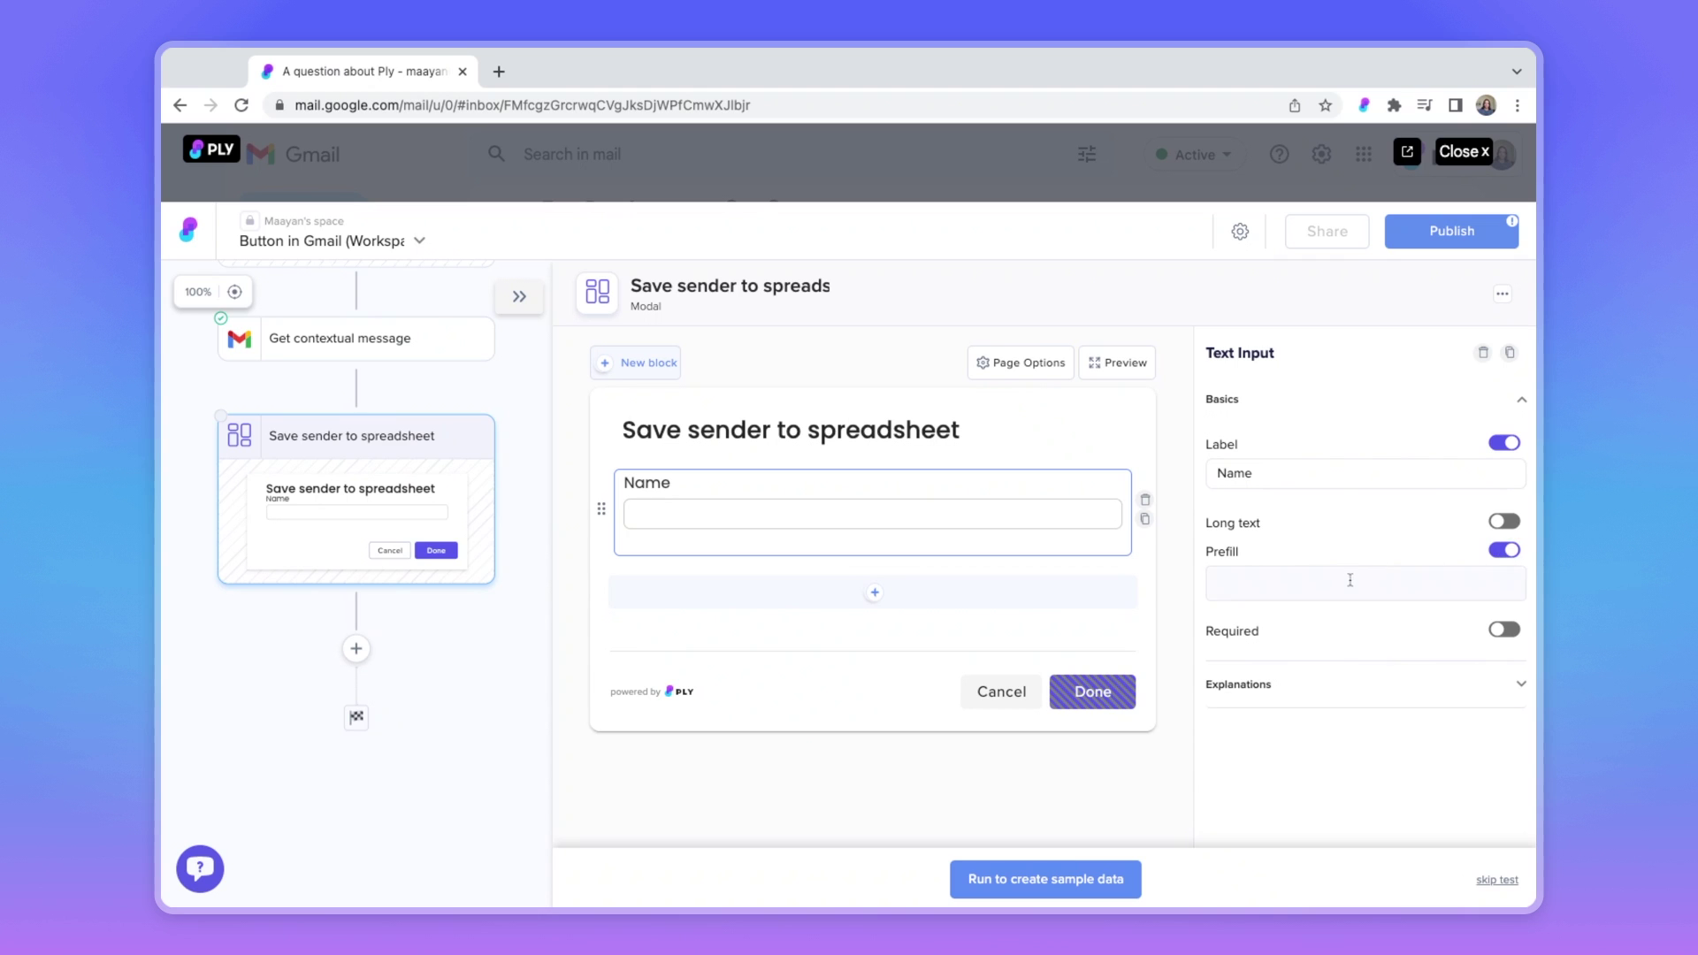
click(1347, 582)
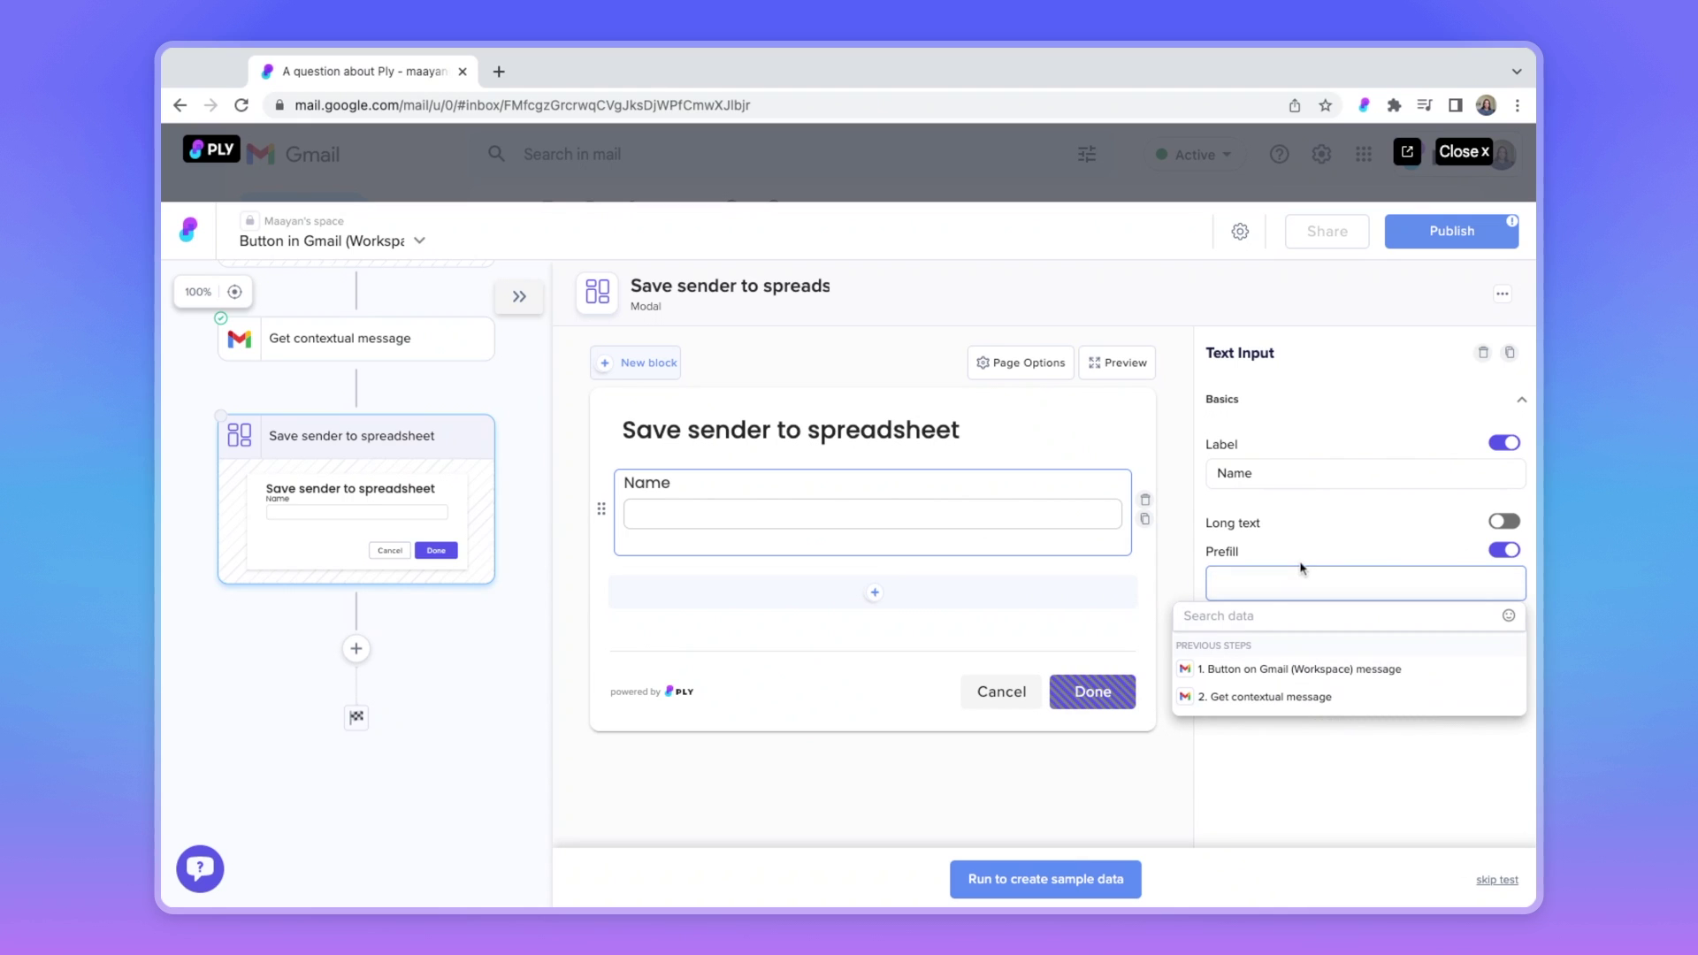
click(1278, 698)
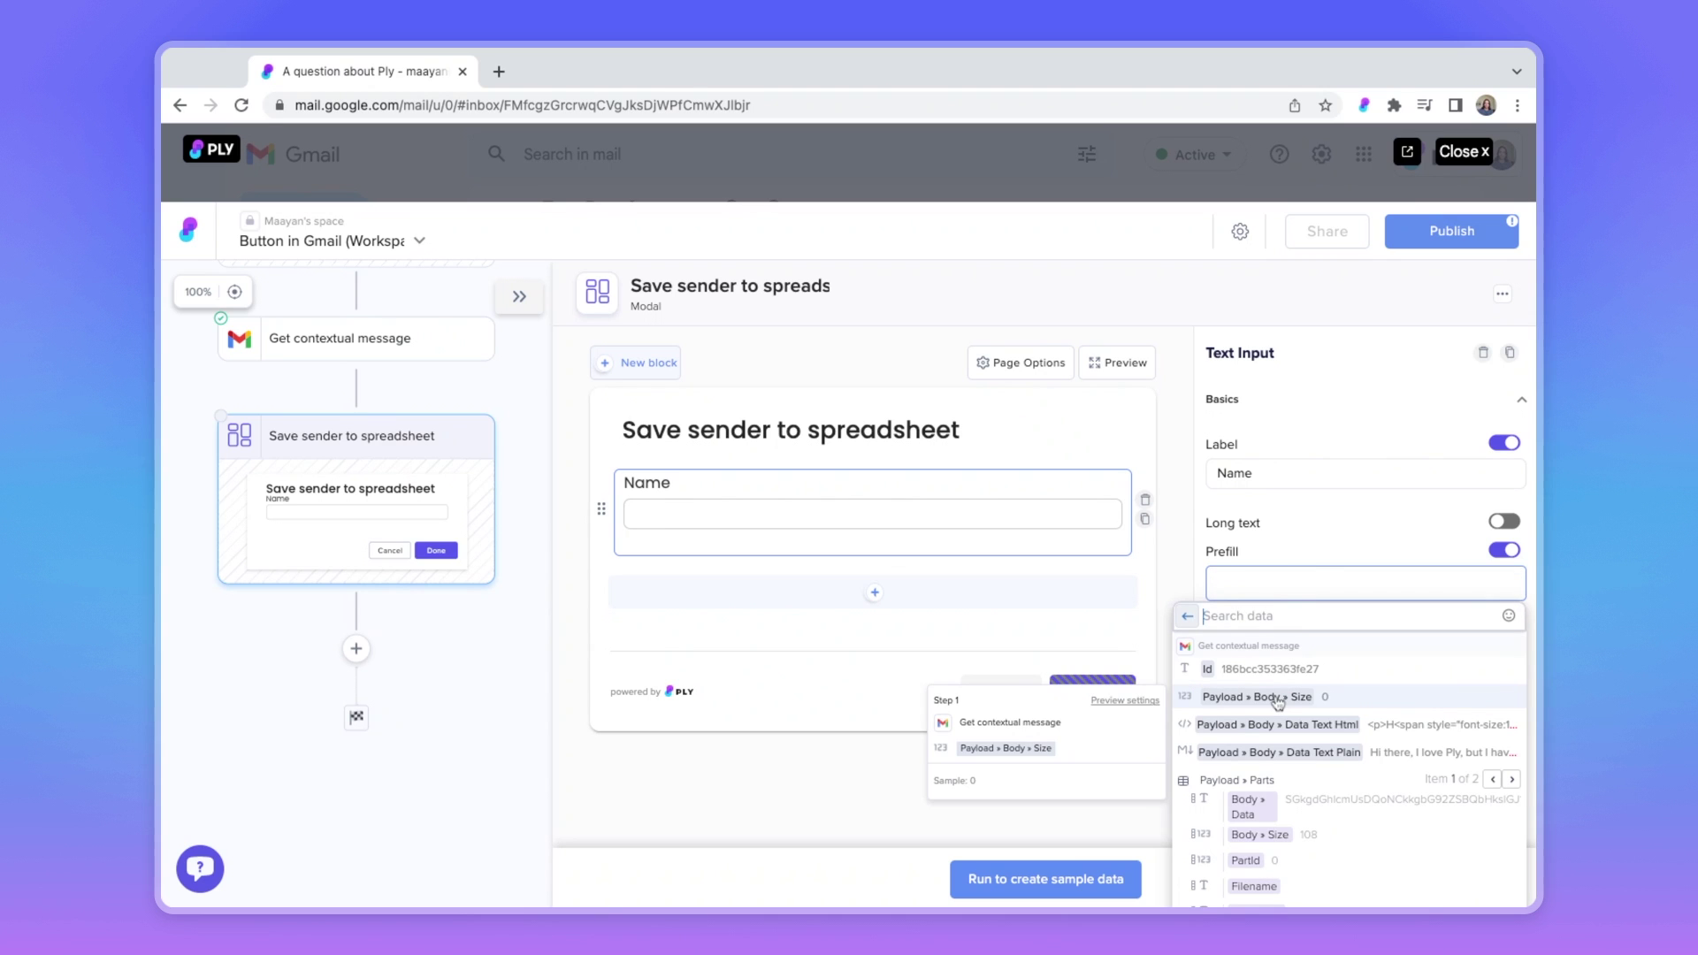
scroll(1277, 708, down, 2)
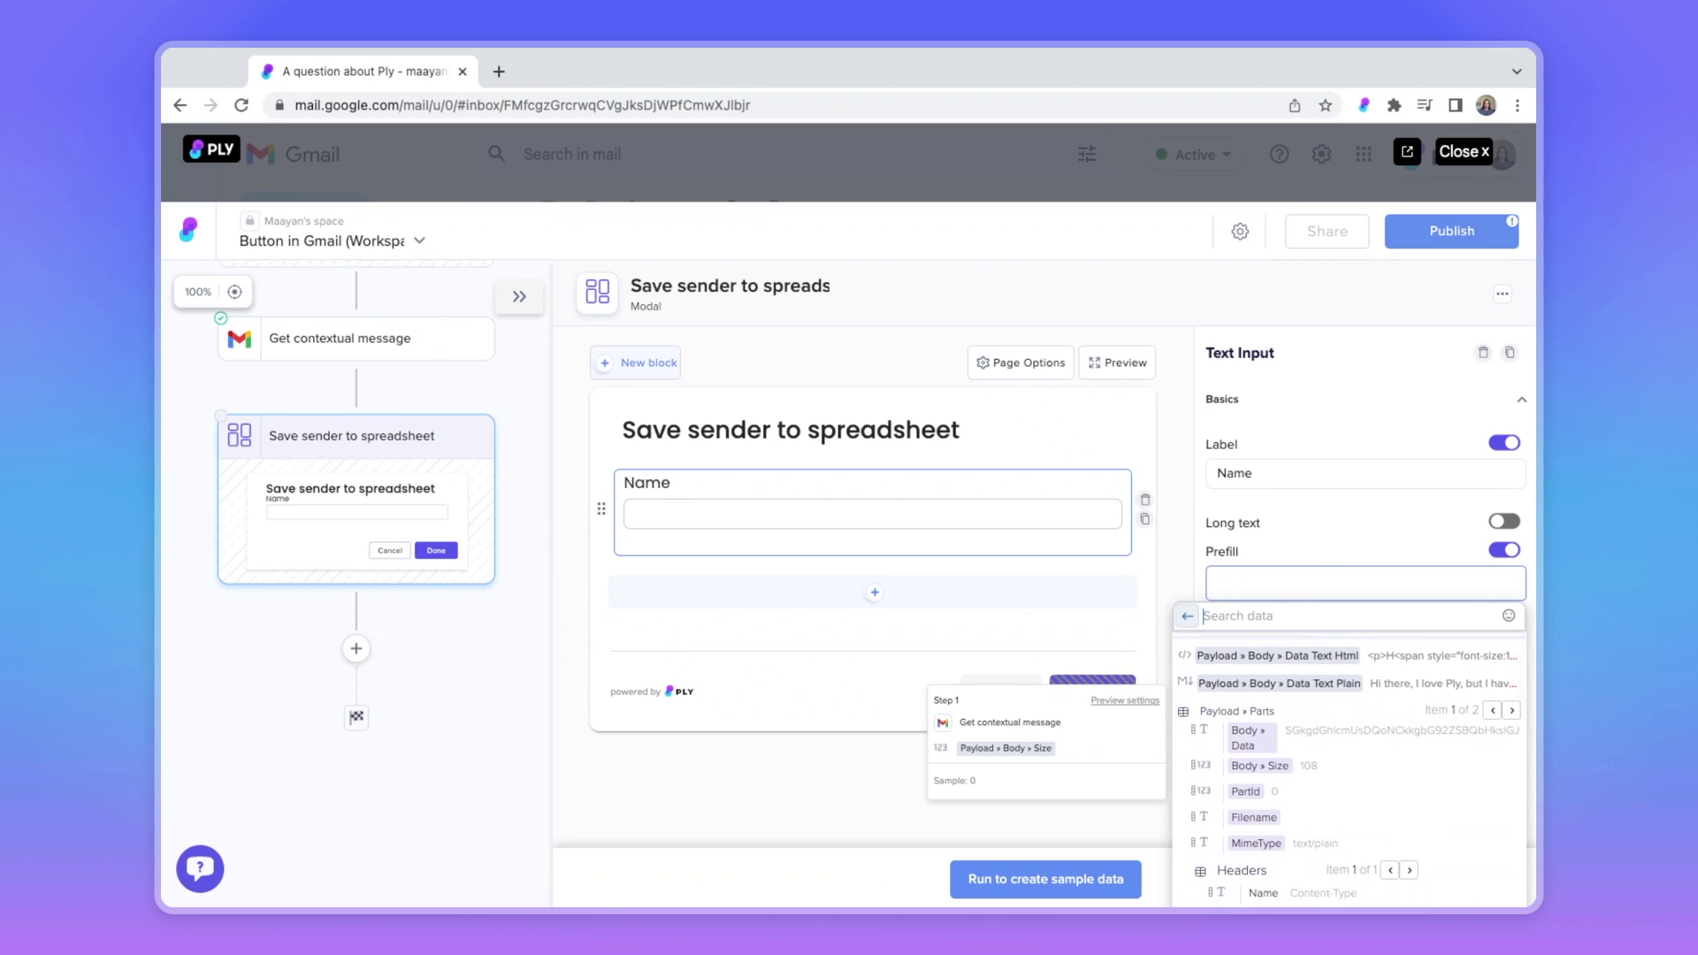
scroll(1301, 689, down, 5)
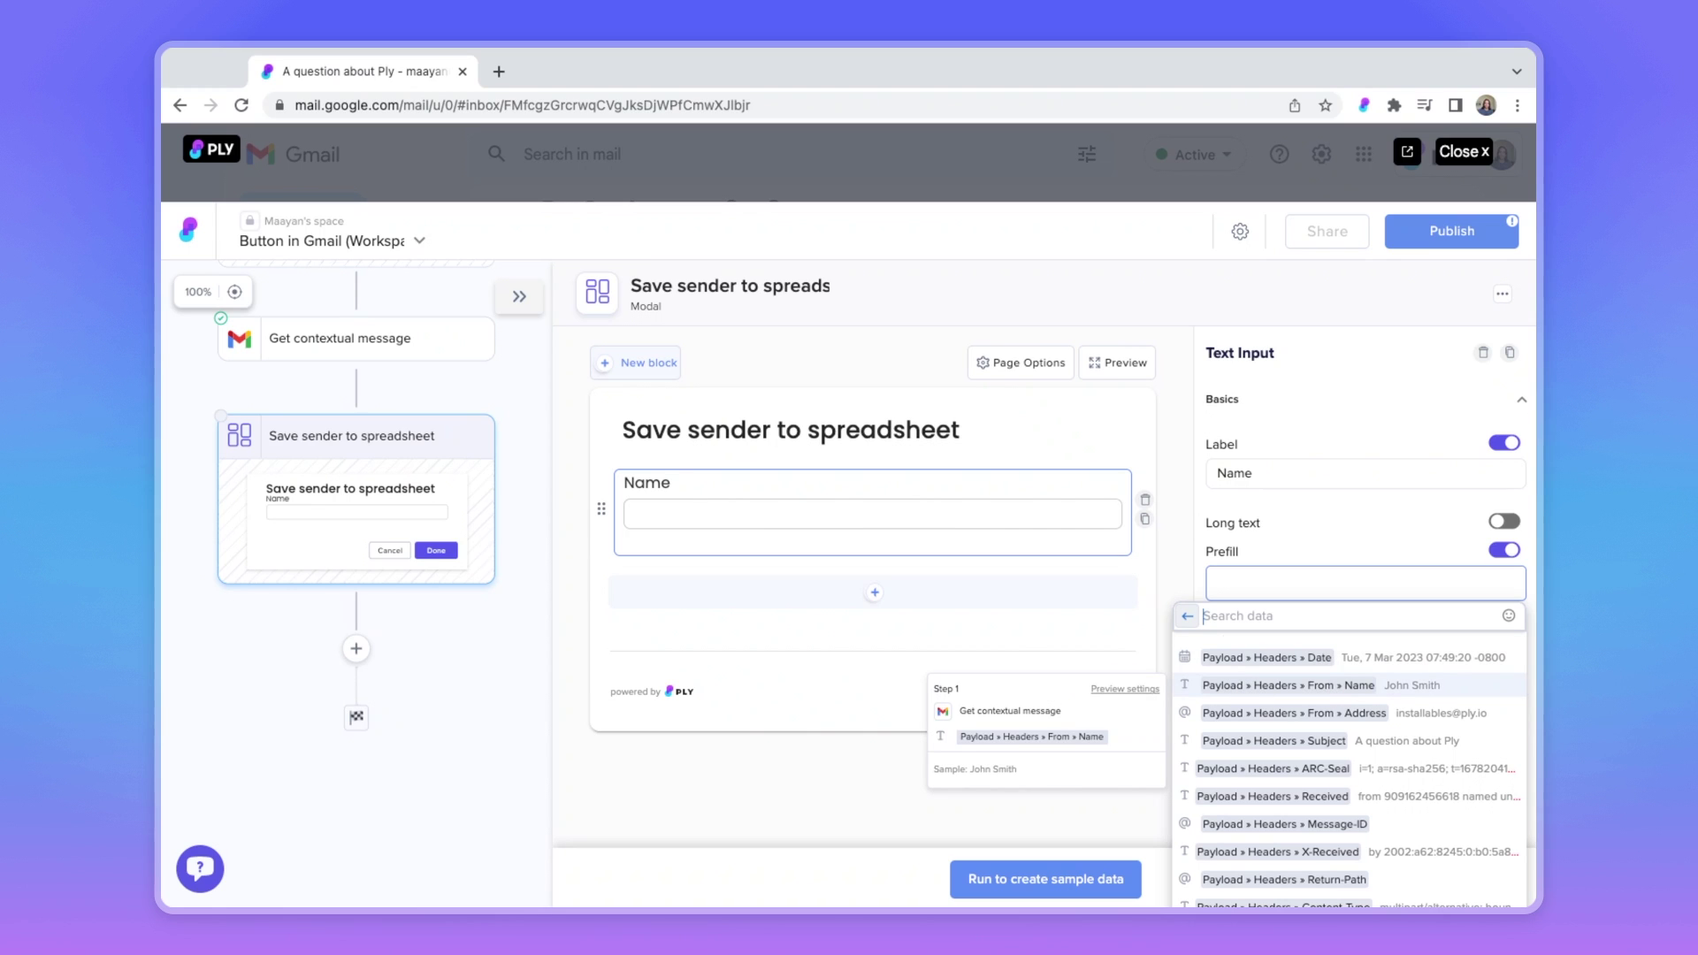
click(1374, 693)
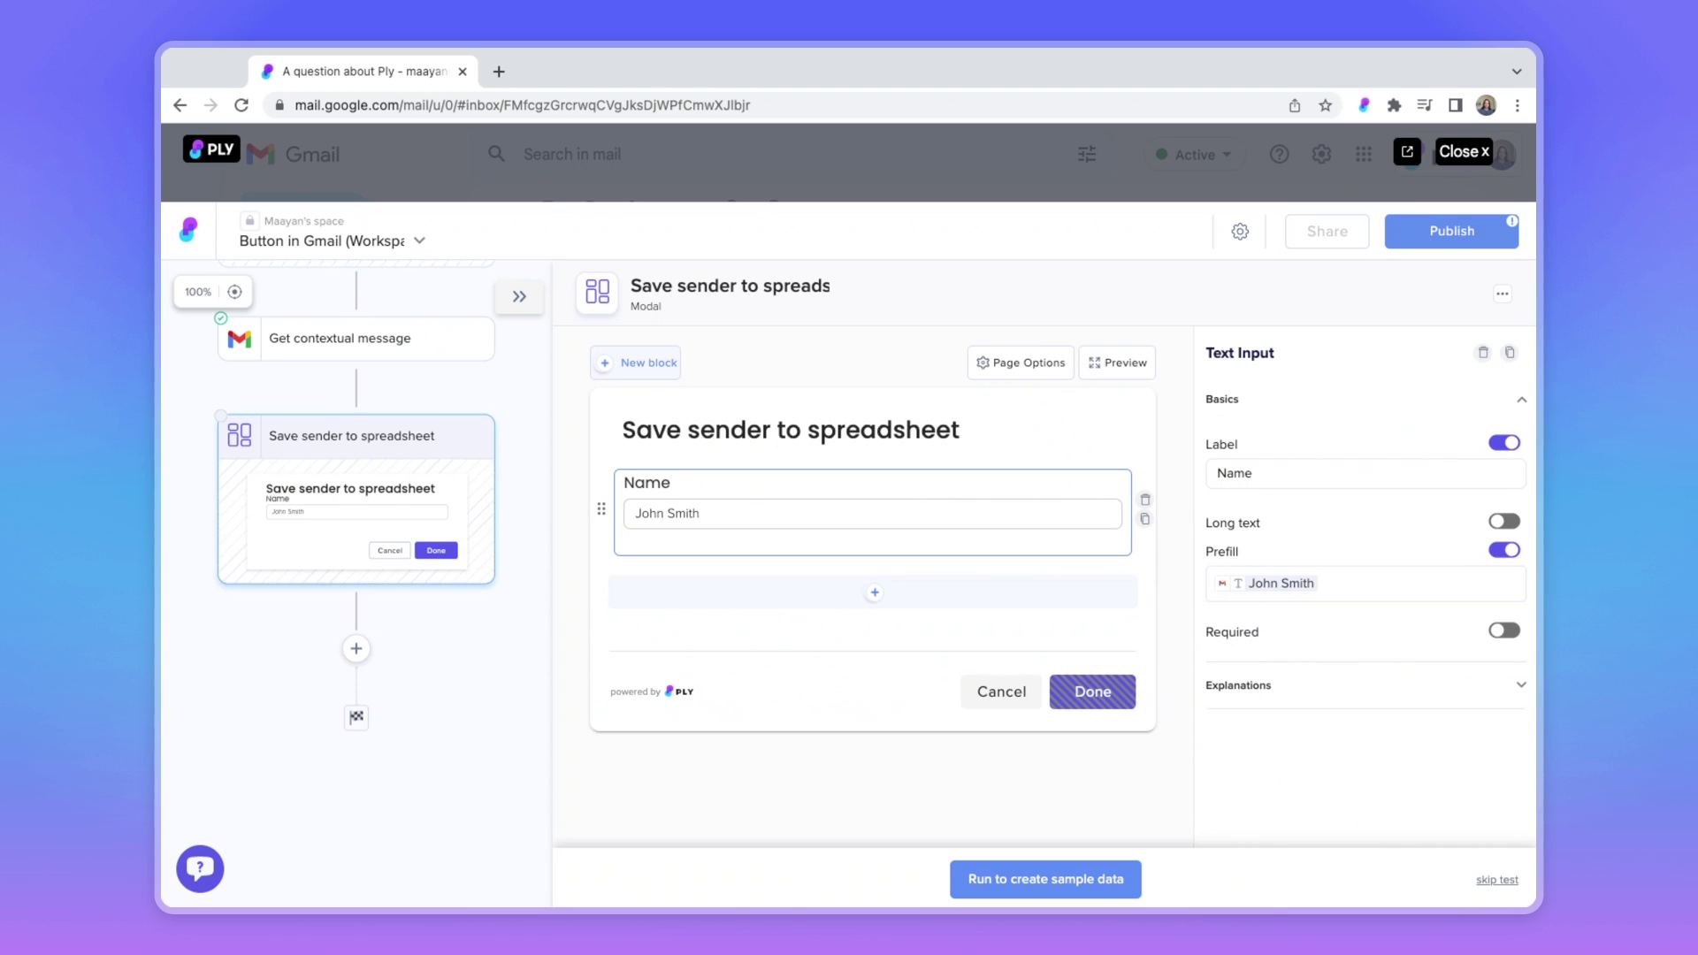
Add a second Text Input block labelled "Comments" below the Name input and enable Long text for it
click(874, 593)
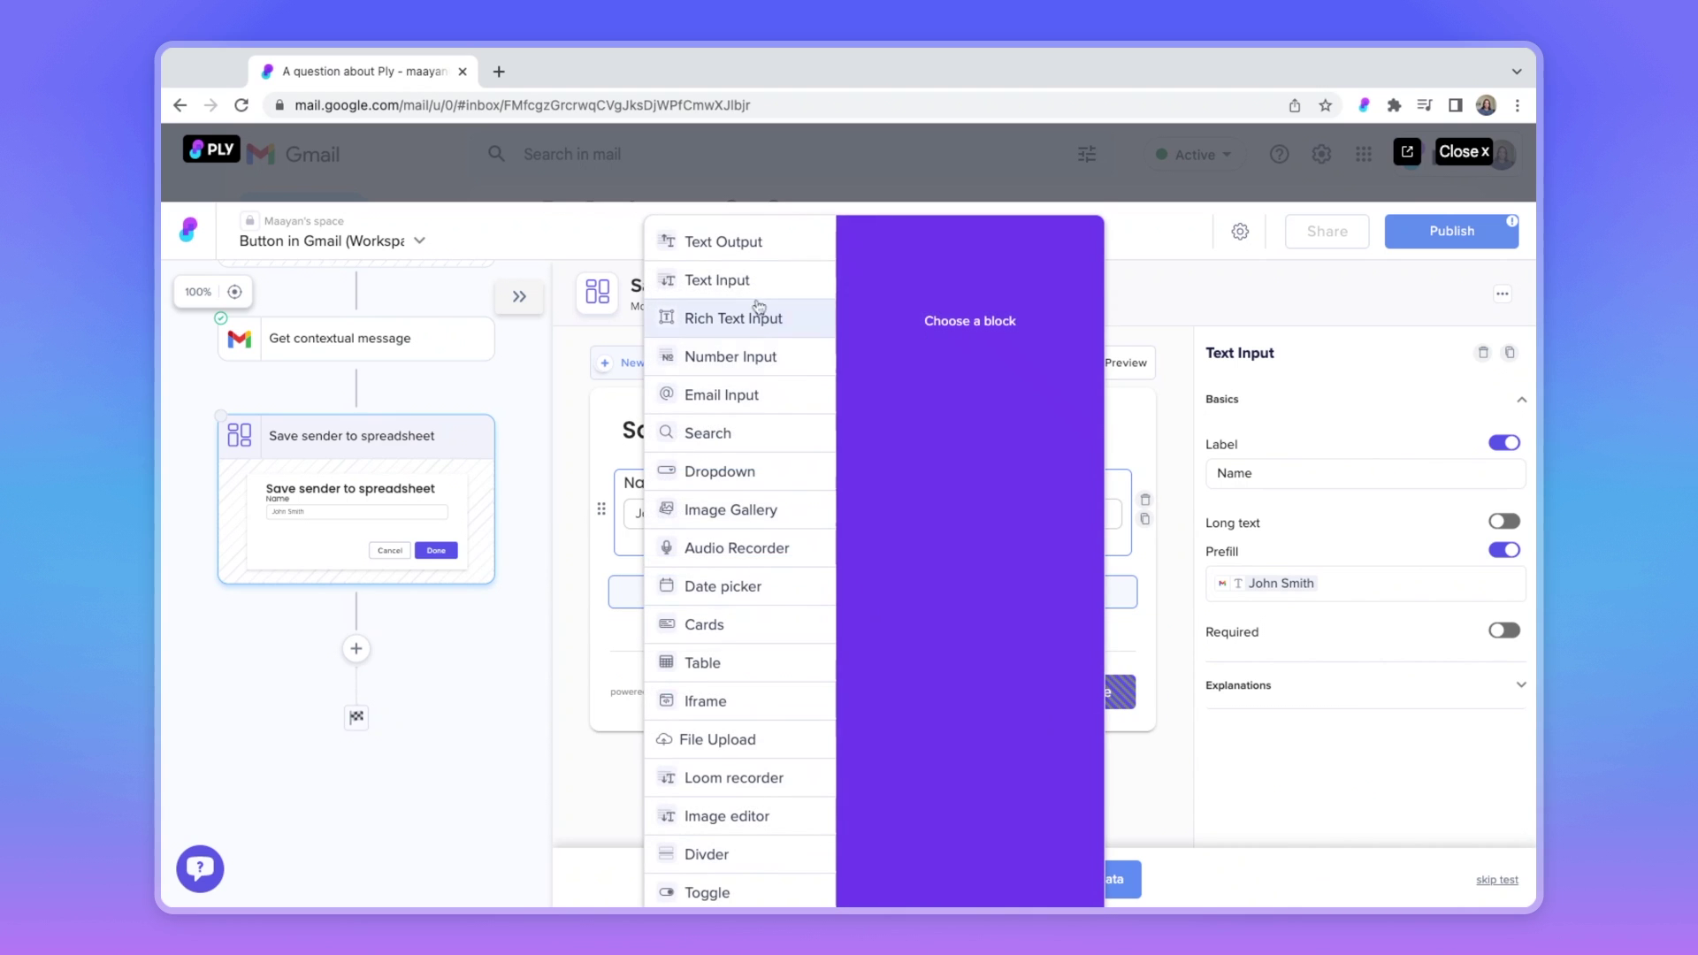
click(740, 280)
click(1302, 470)
key(ctrl+a)
text(Comments)
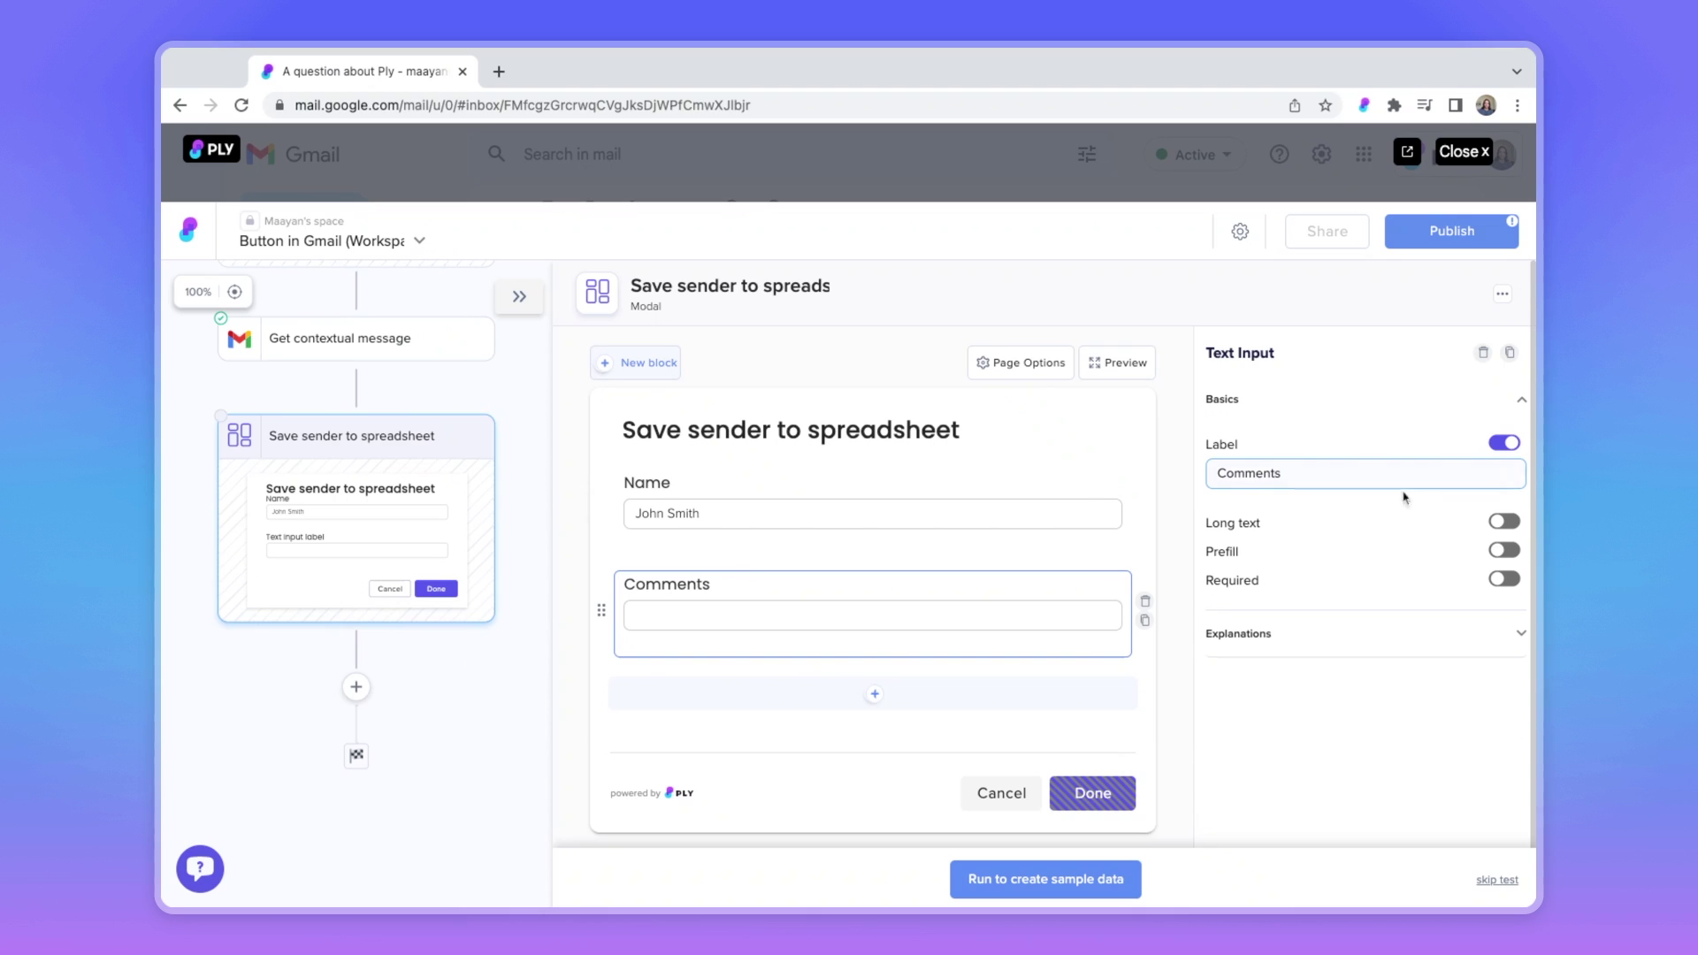
click(1501, 523)
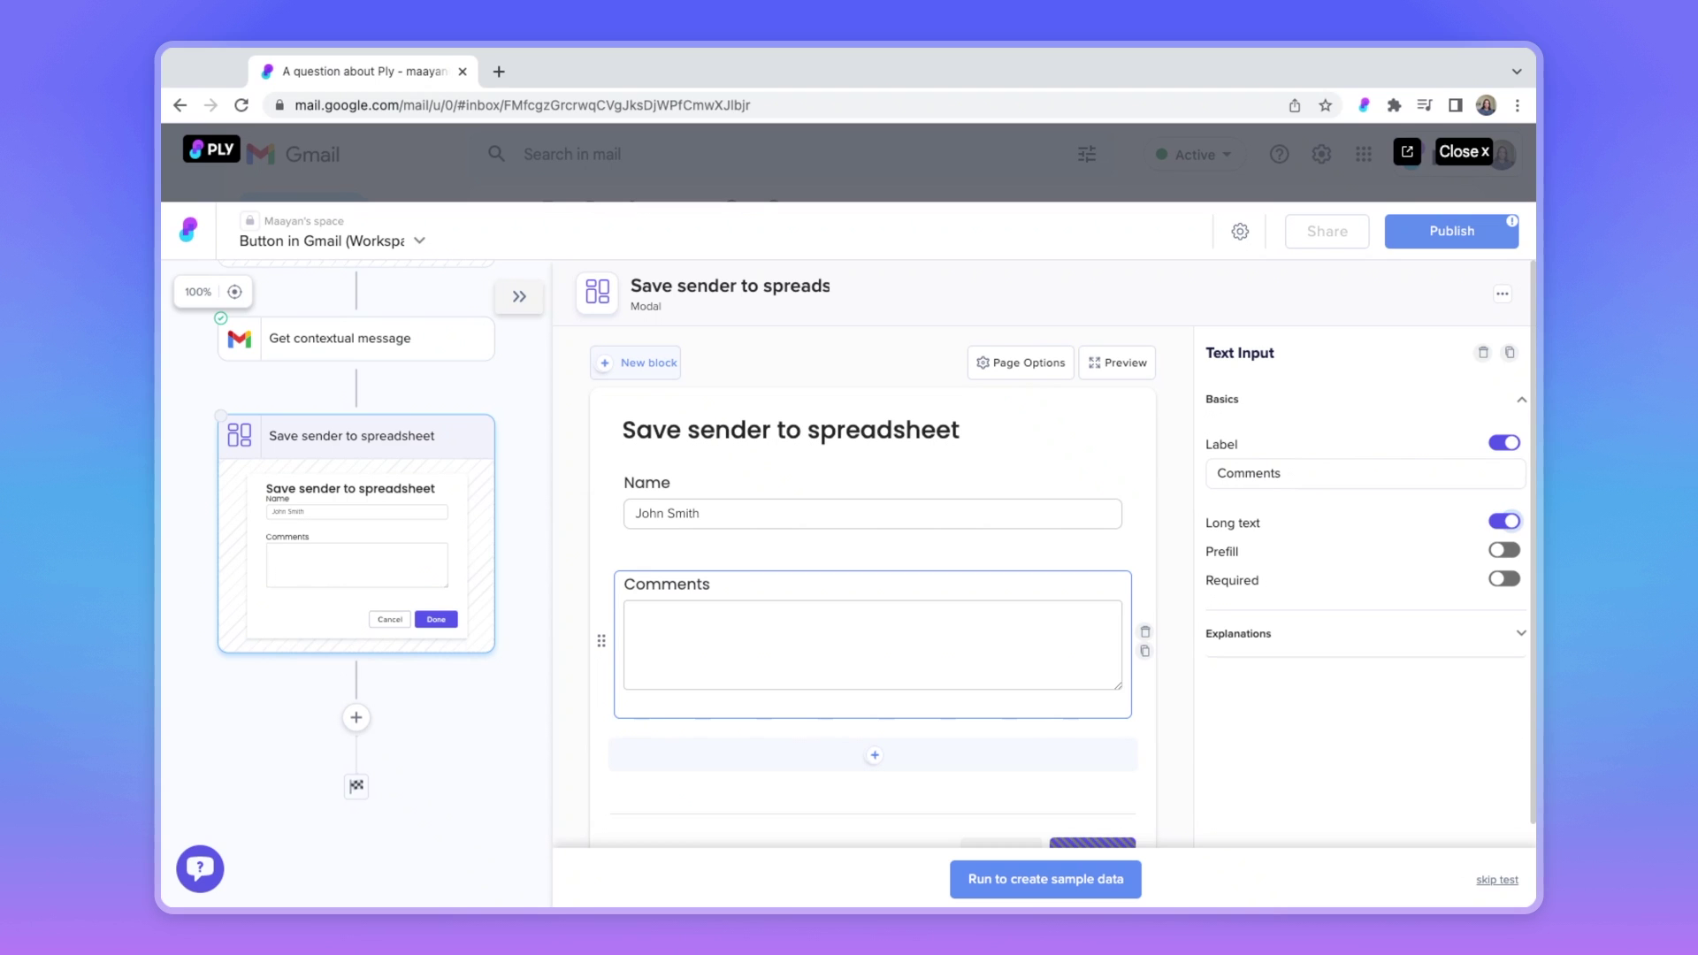
click(1144, 665)
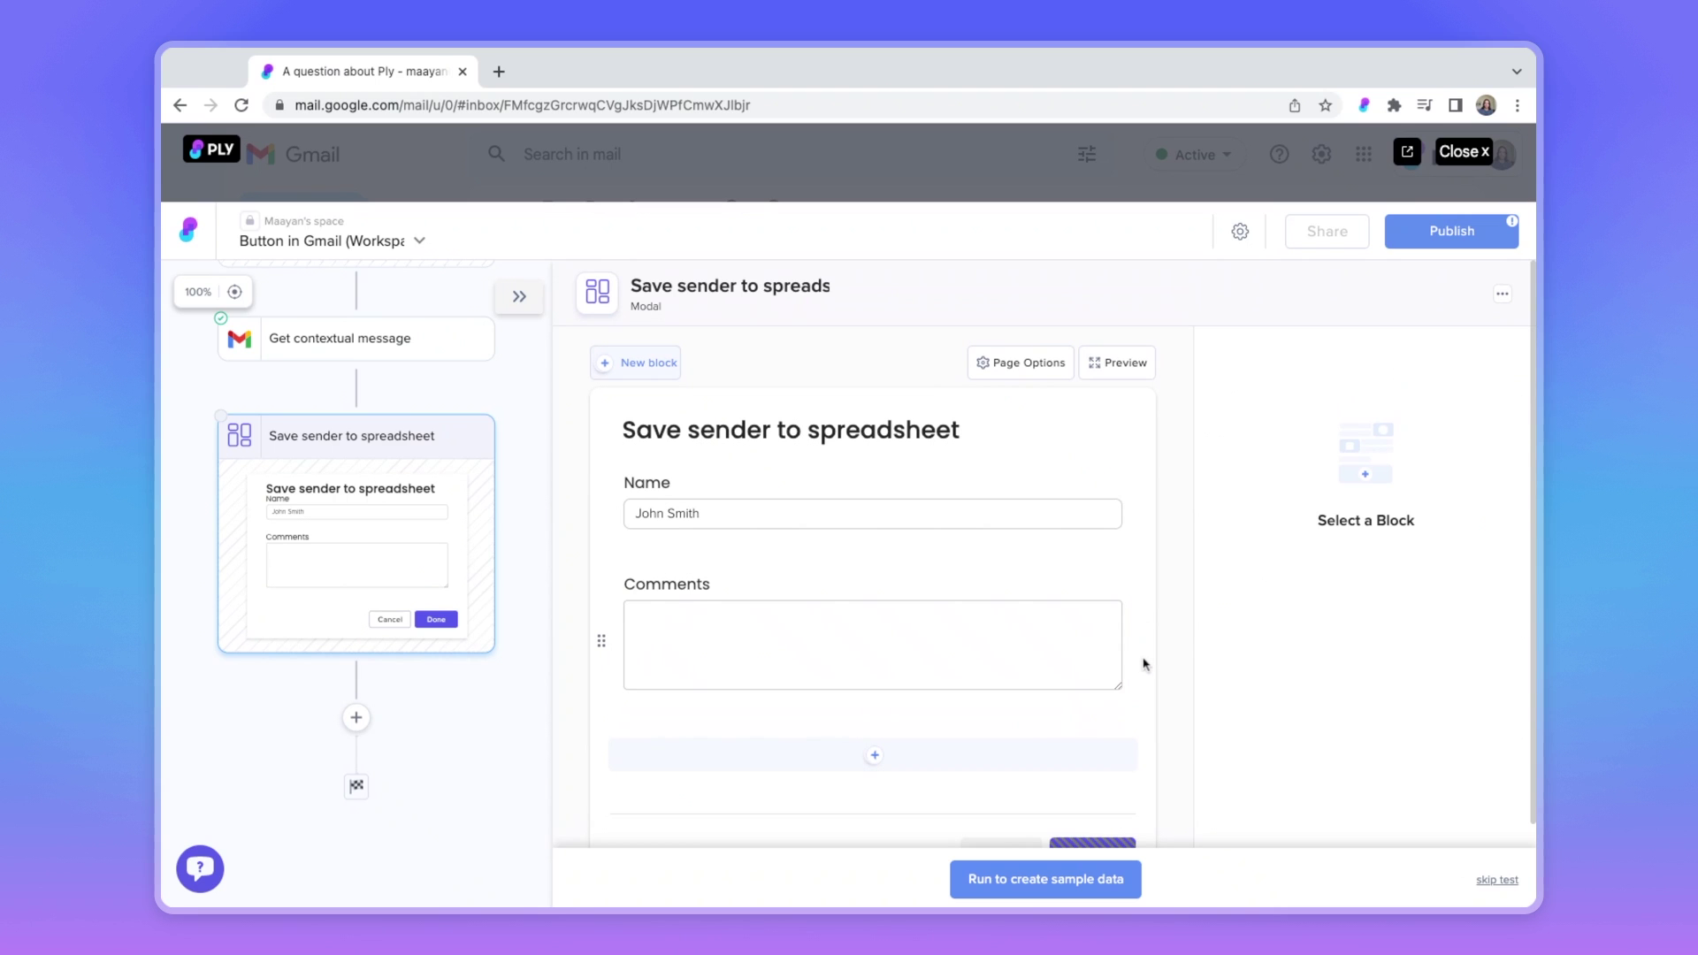
Change the interface's submit button text to "Save"
scroll(1141, 665, down, 2)
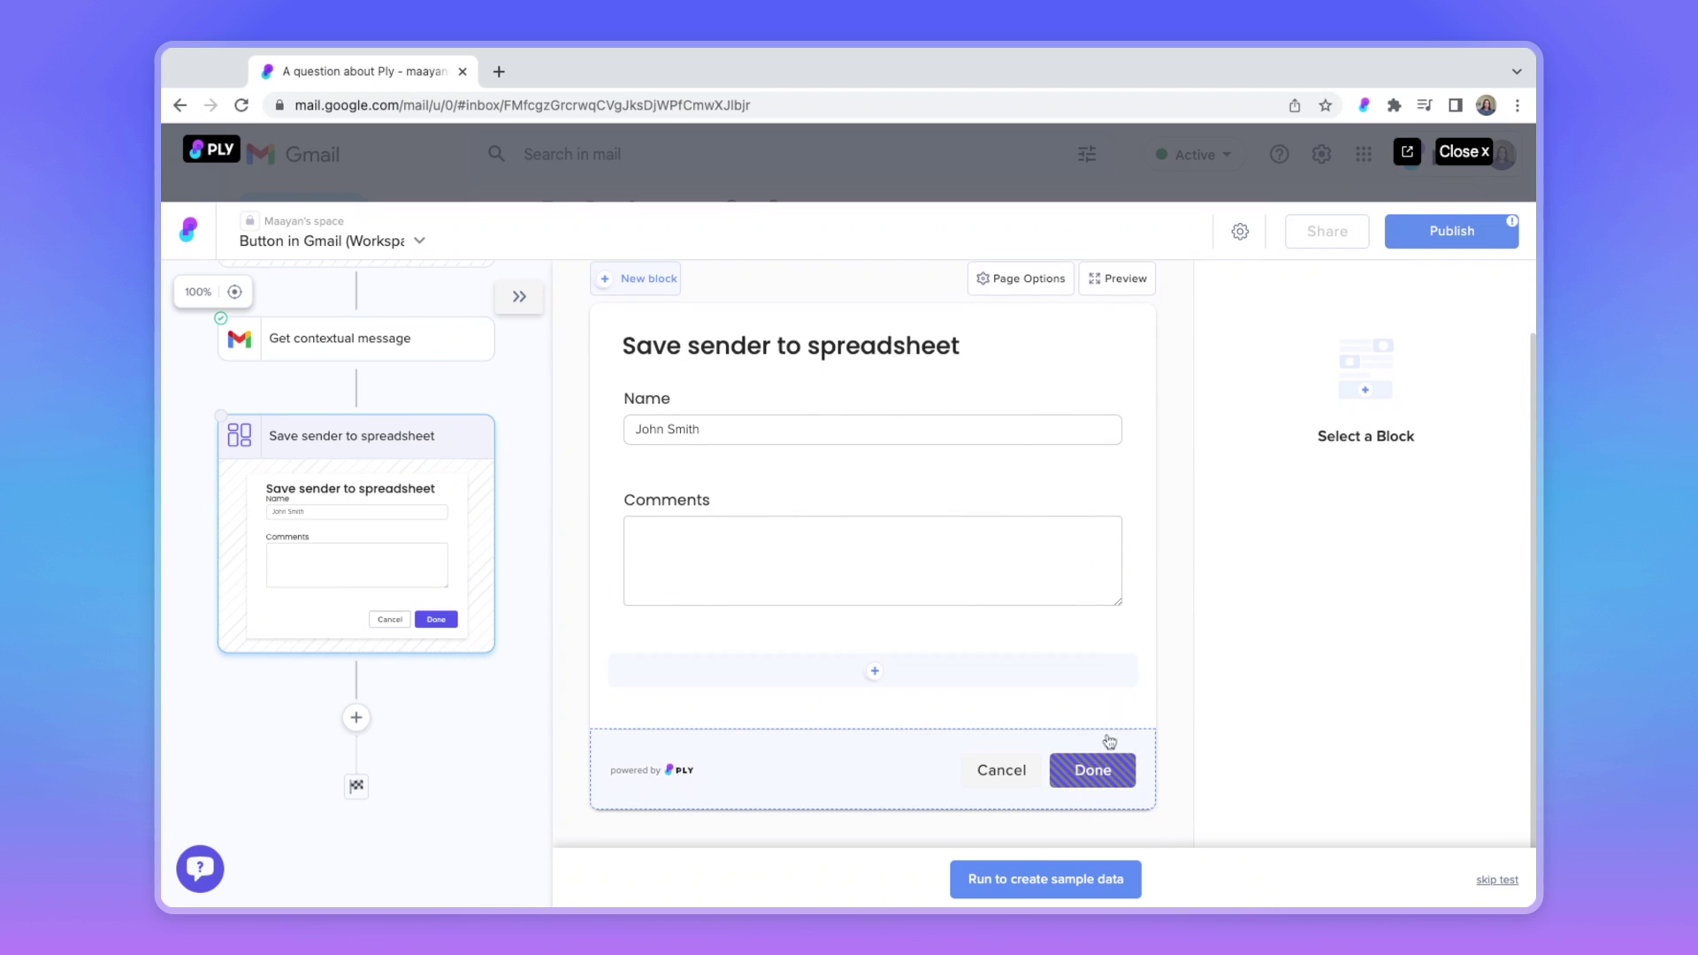
click(1094, 768)
click(1222, 356)
text(Save)
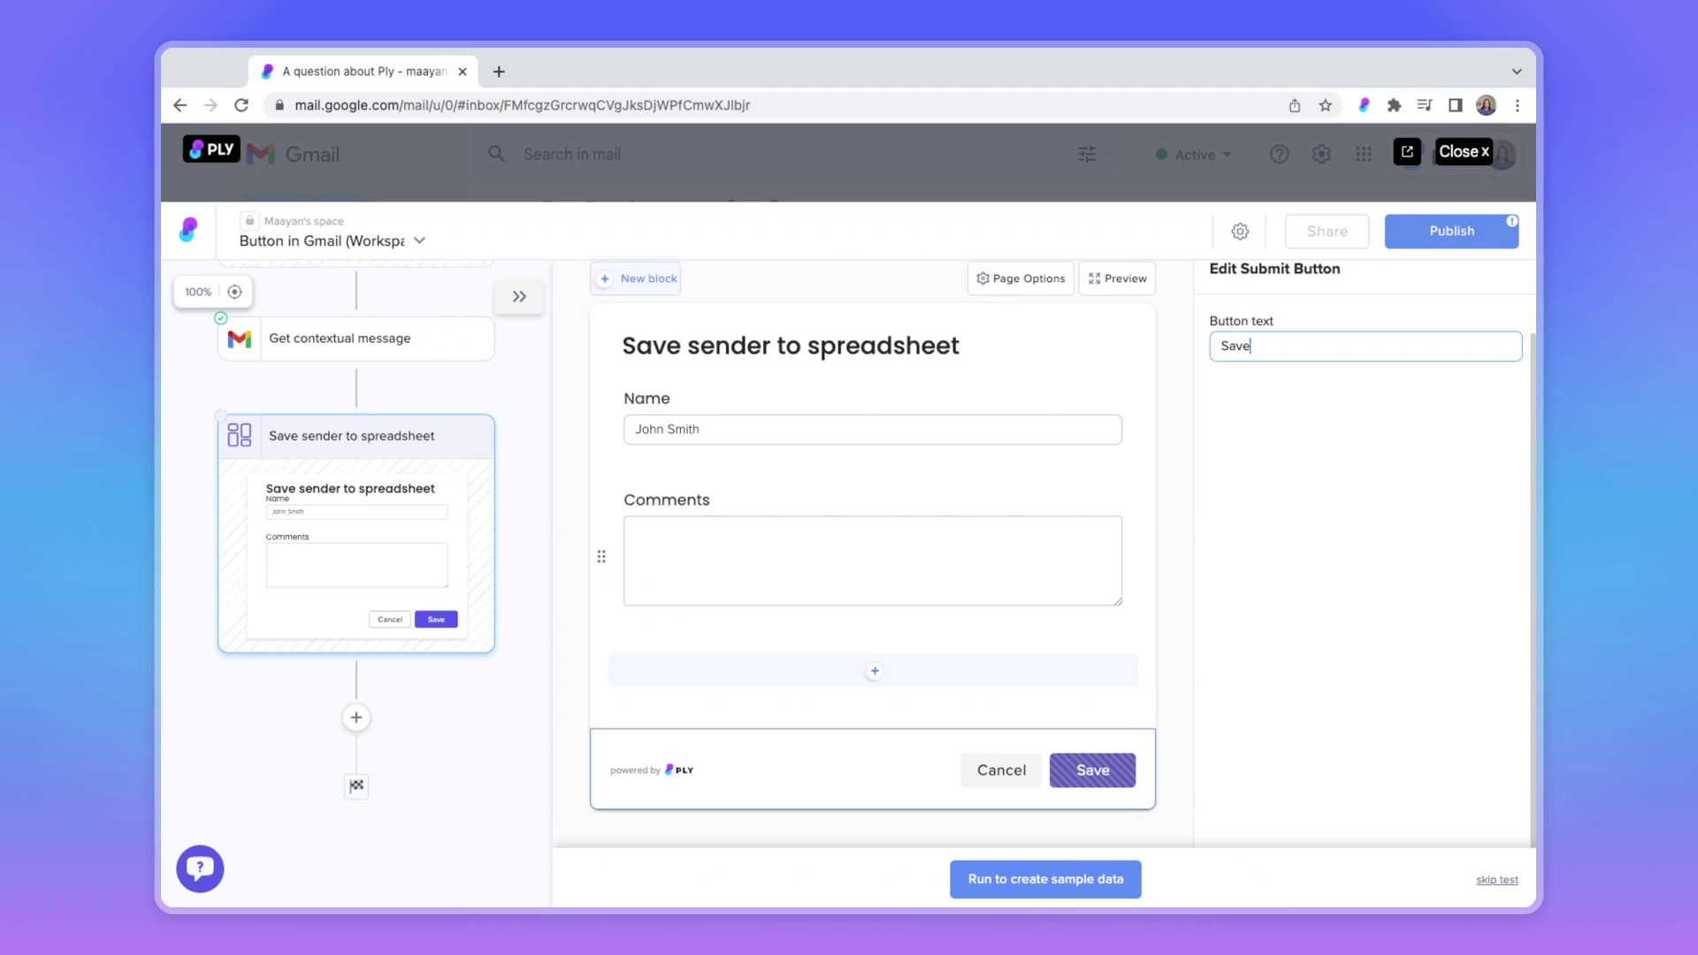
click(871, 530)
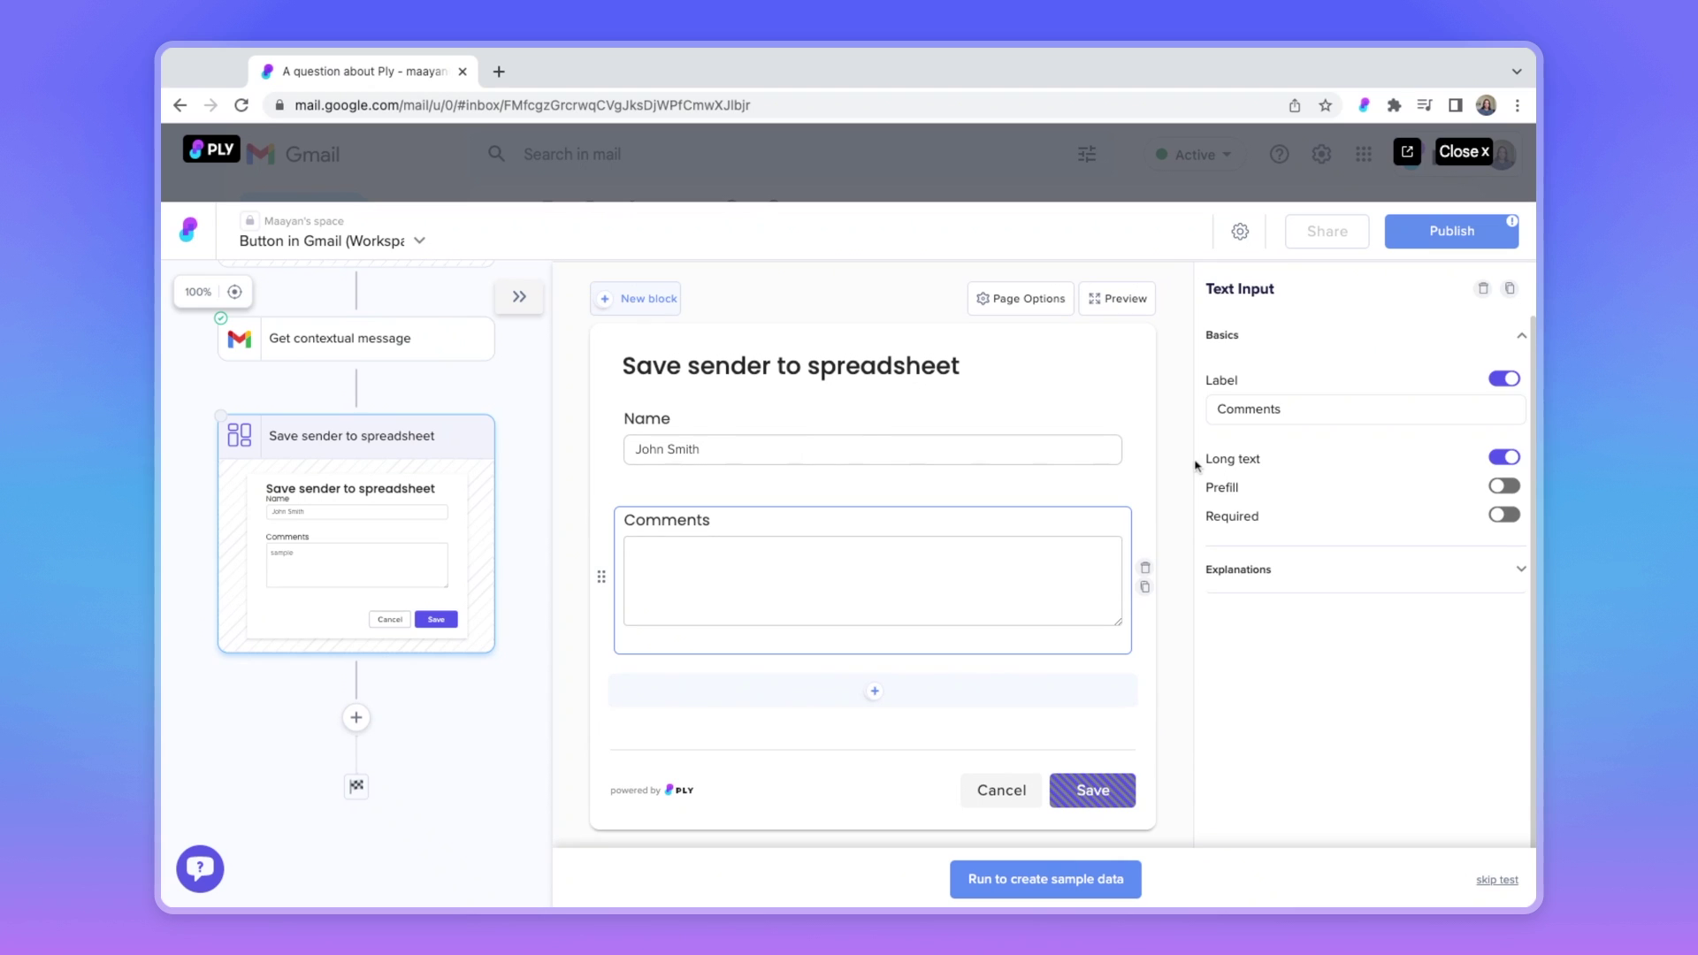
Run the interface to create sample data, entering "sample" as the comment and saving it
click(1052, 877)
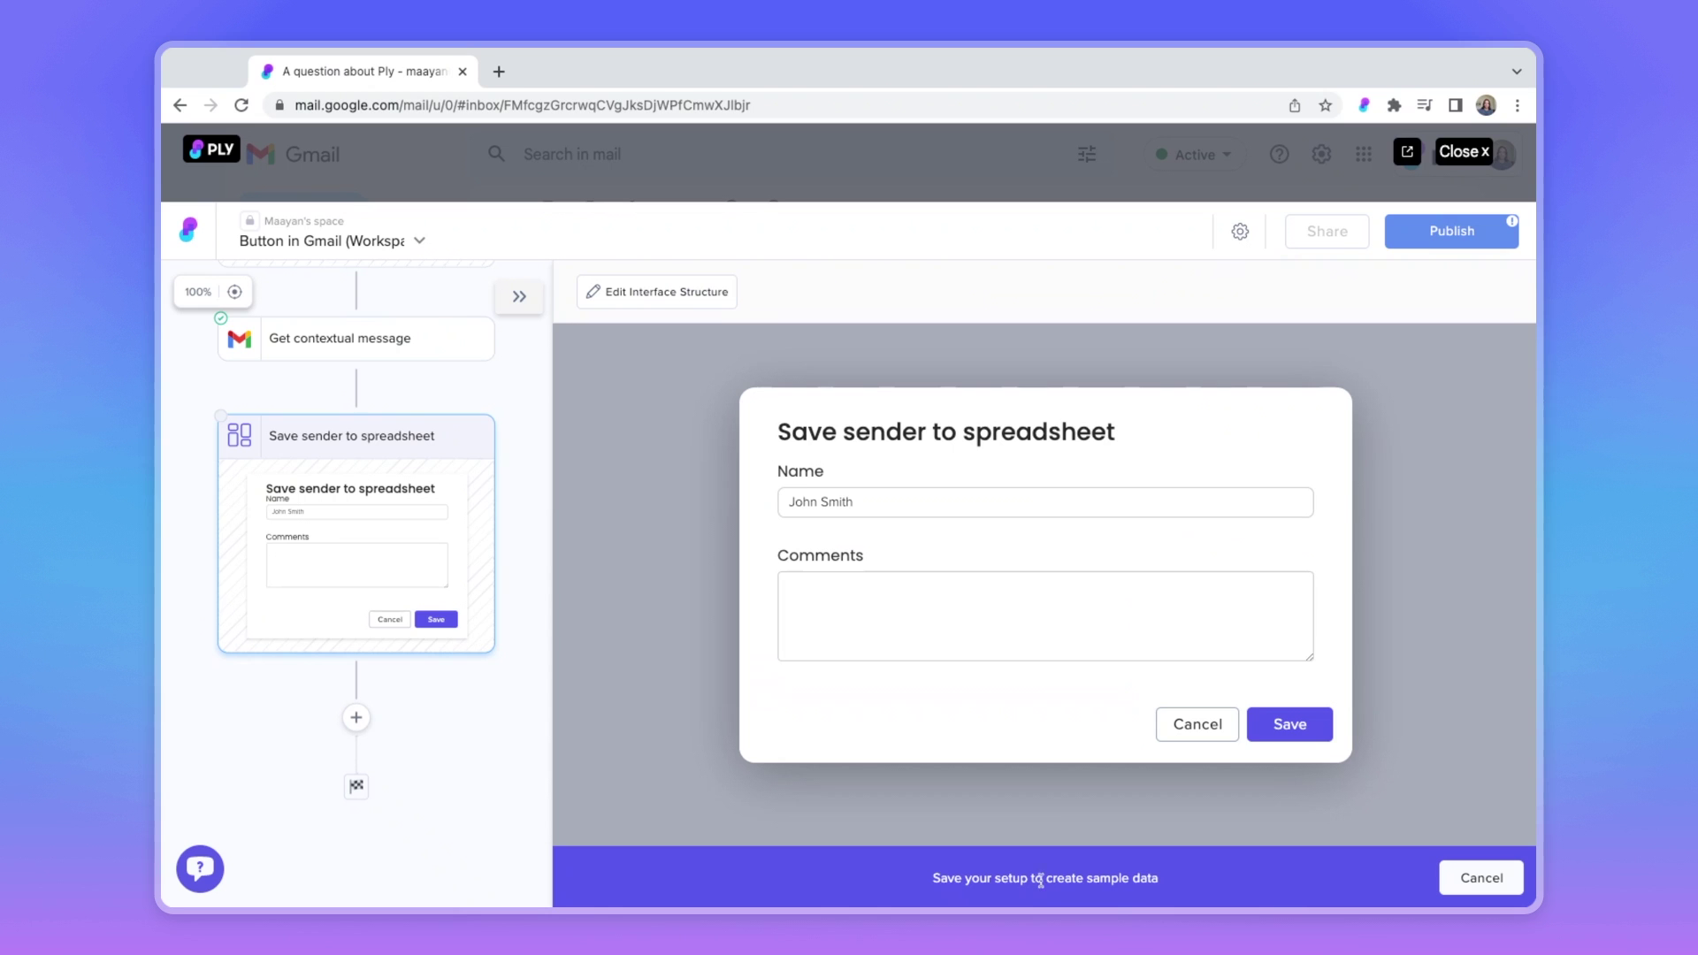
click(994, 593)
text(sample)
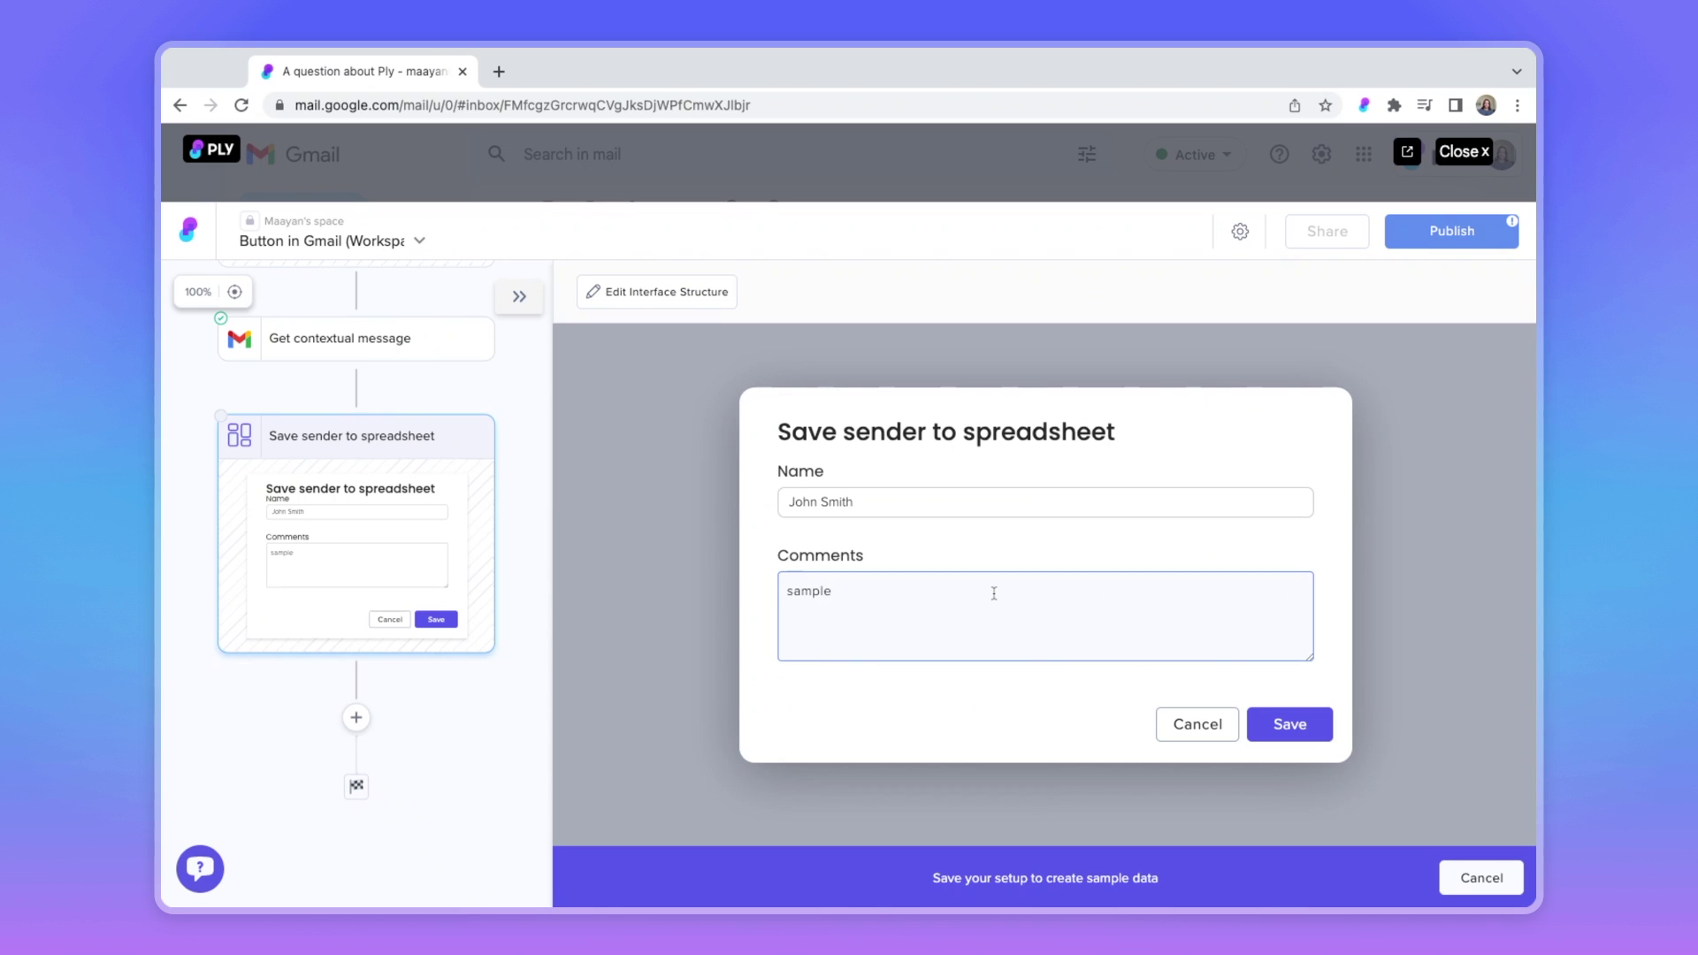
click(1274, 724)
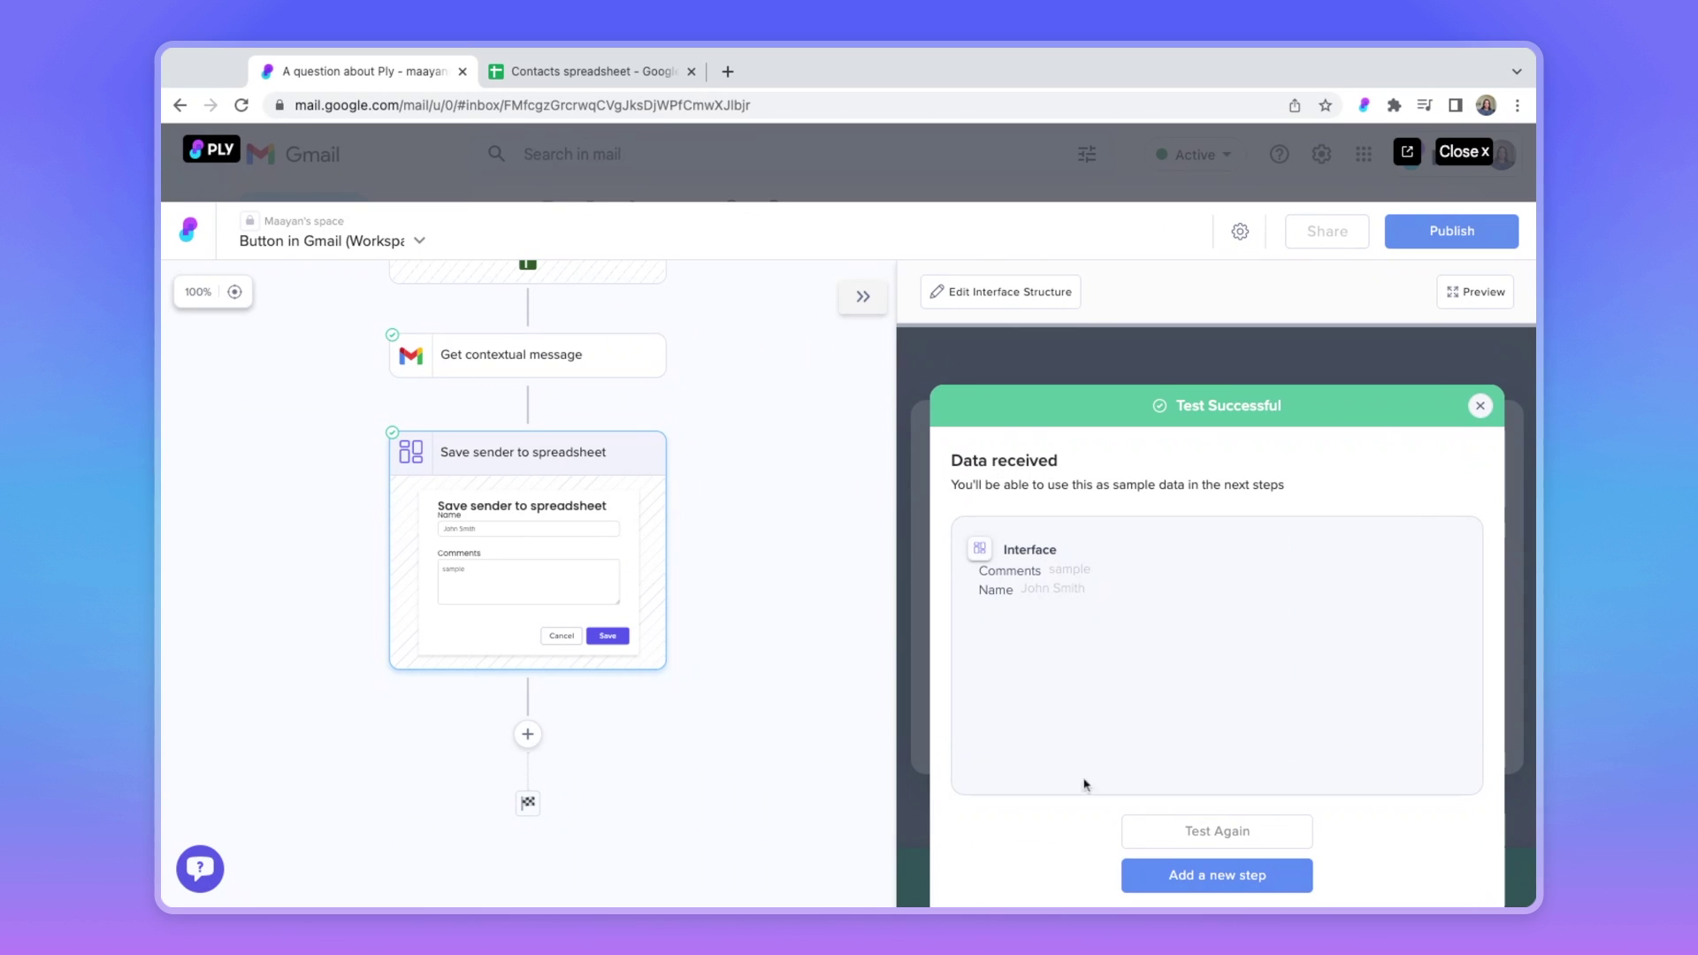
Add a Google Sheets "Add a row" step after the interface and connect it to the existing Google Sheets account
click(1167, 876)
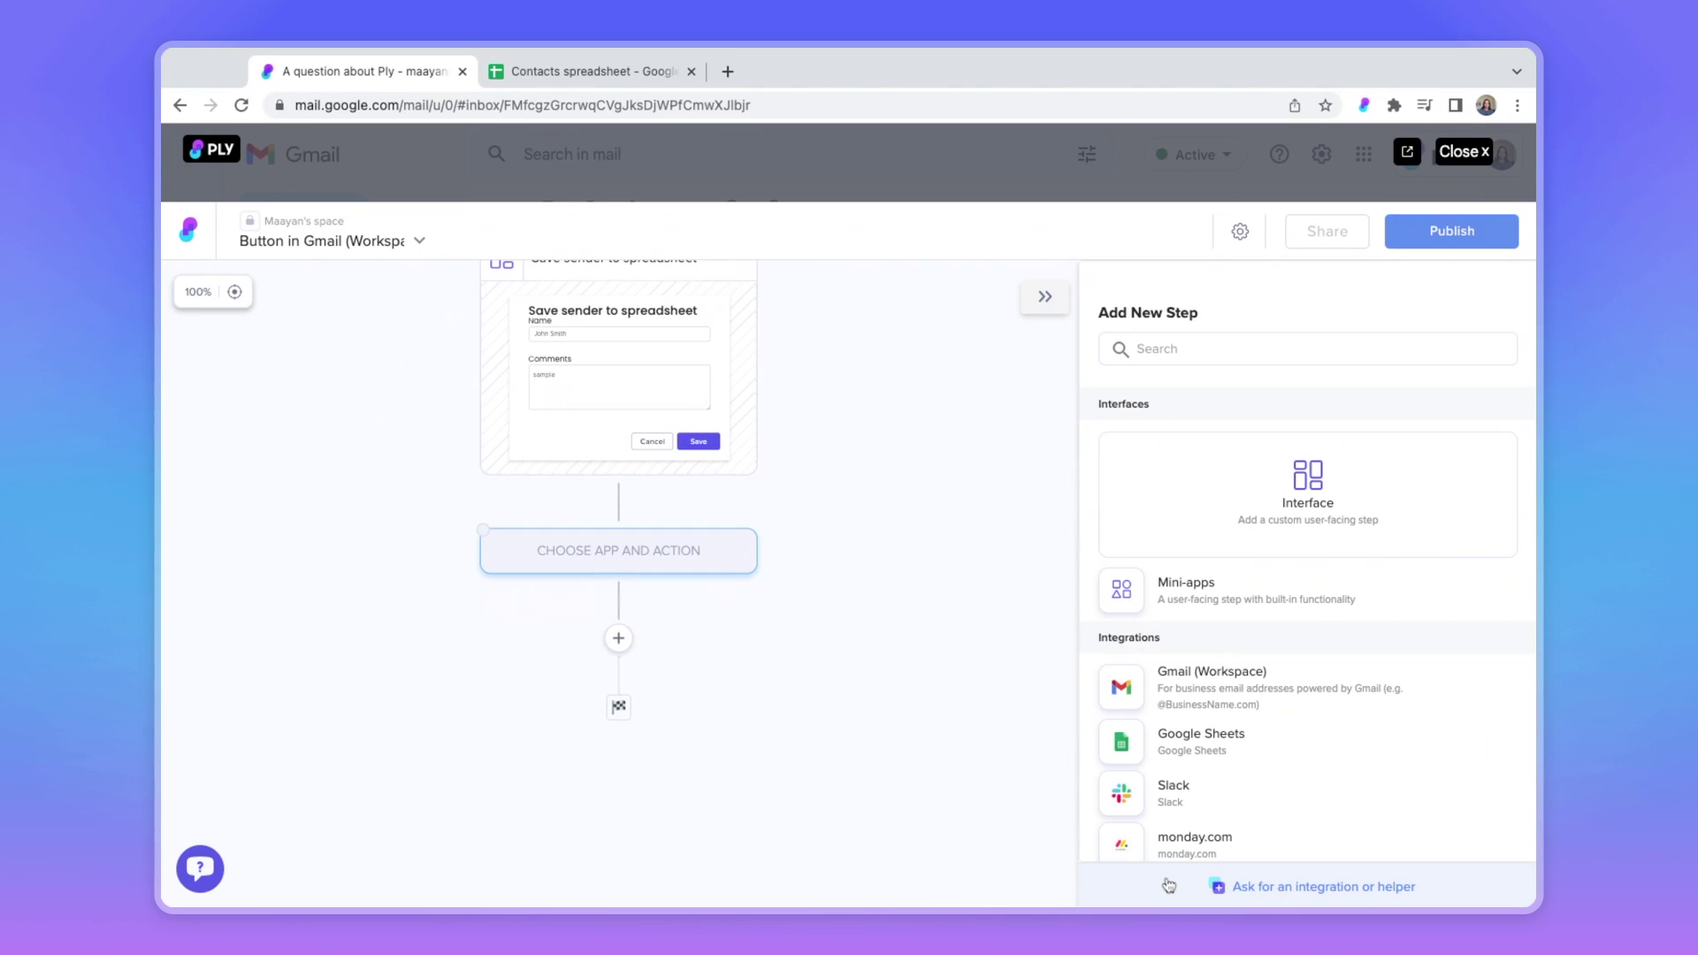
click(1163, 753)
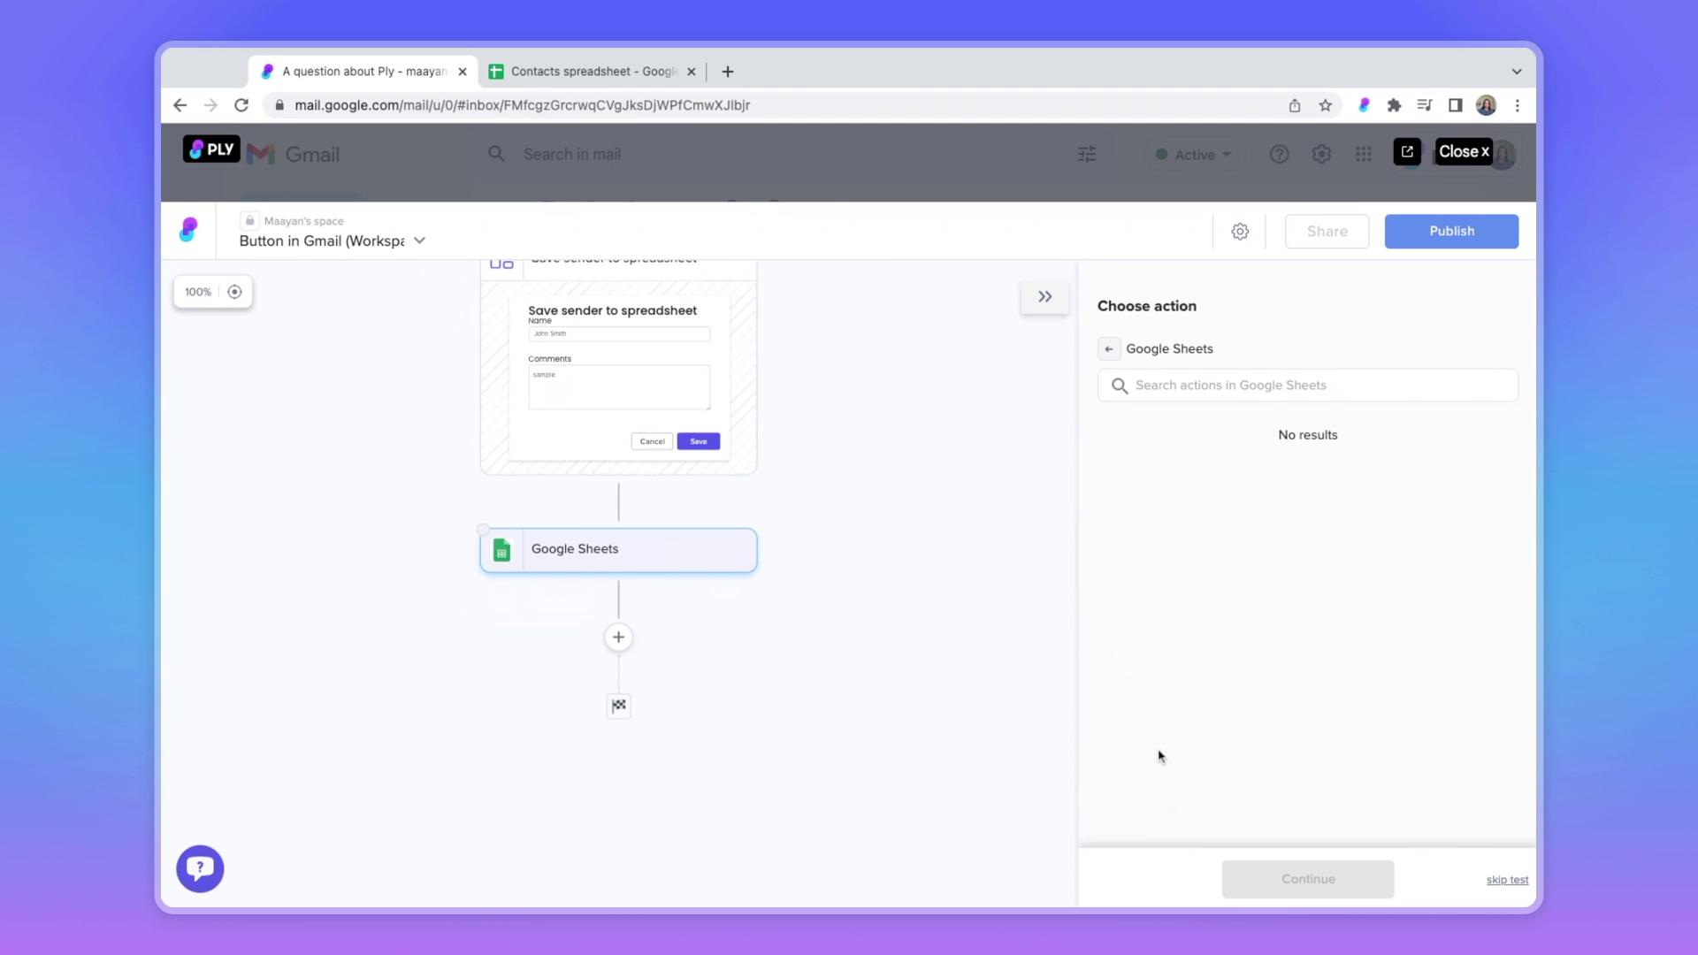
click(1157, 580)
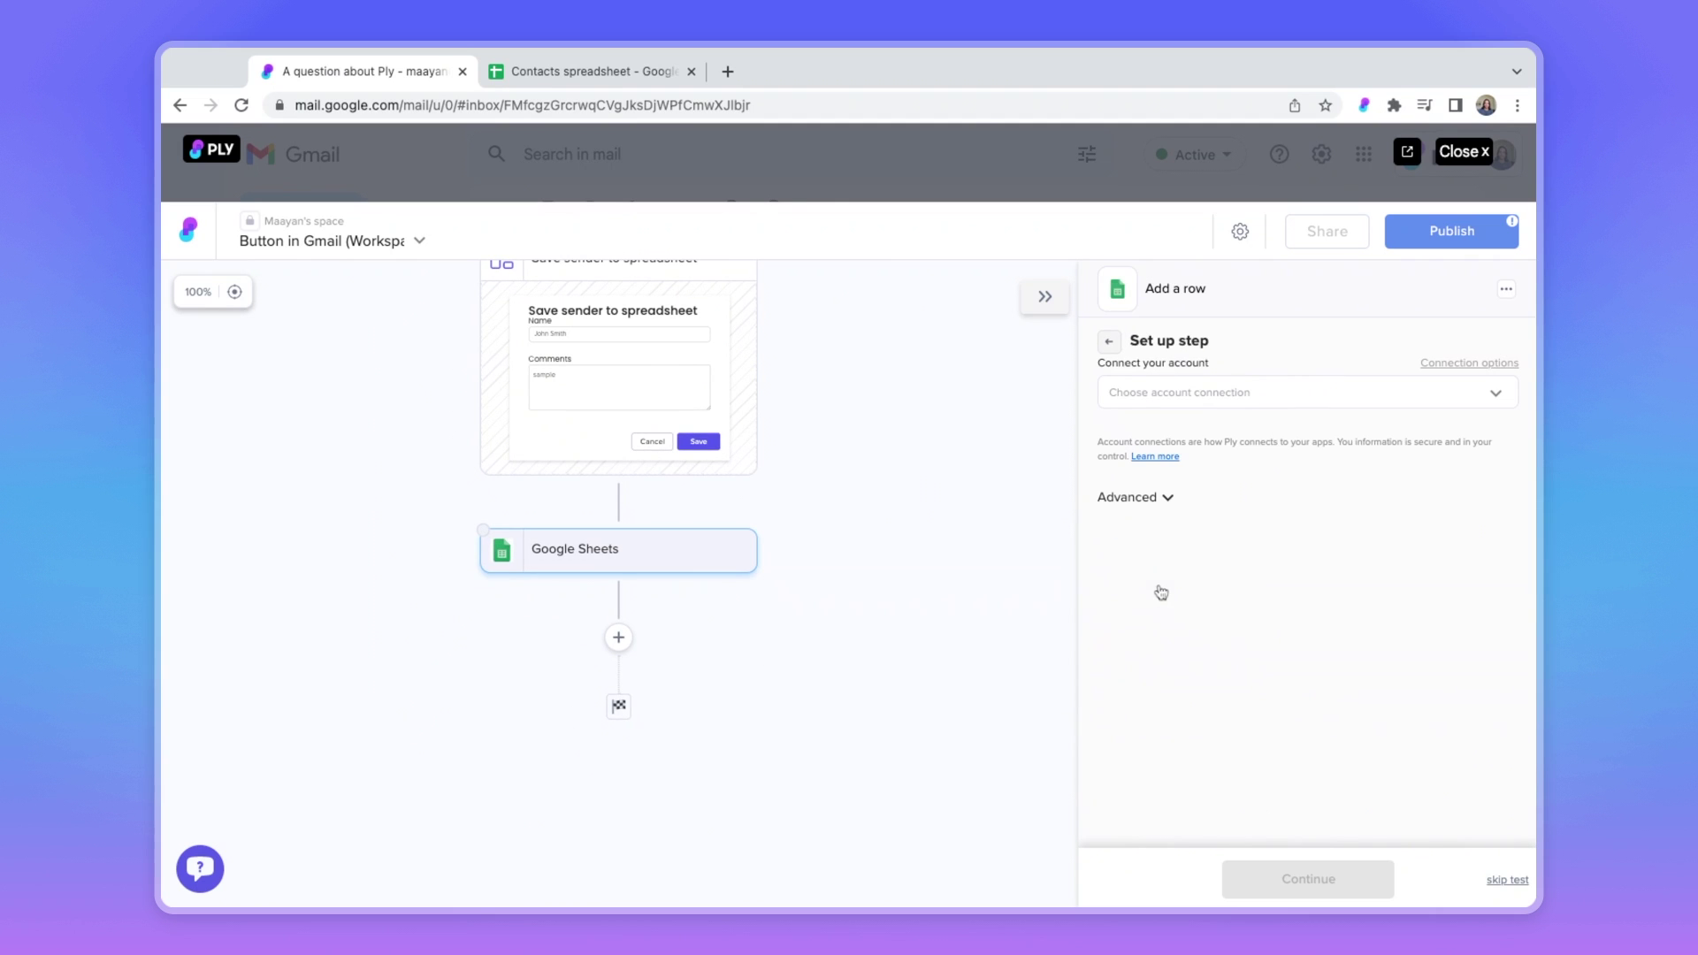
click(1164, 394)
click(1168, 460)
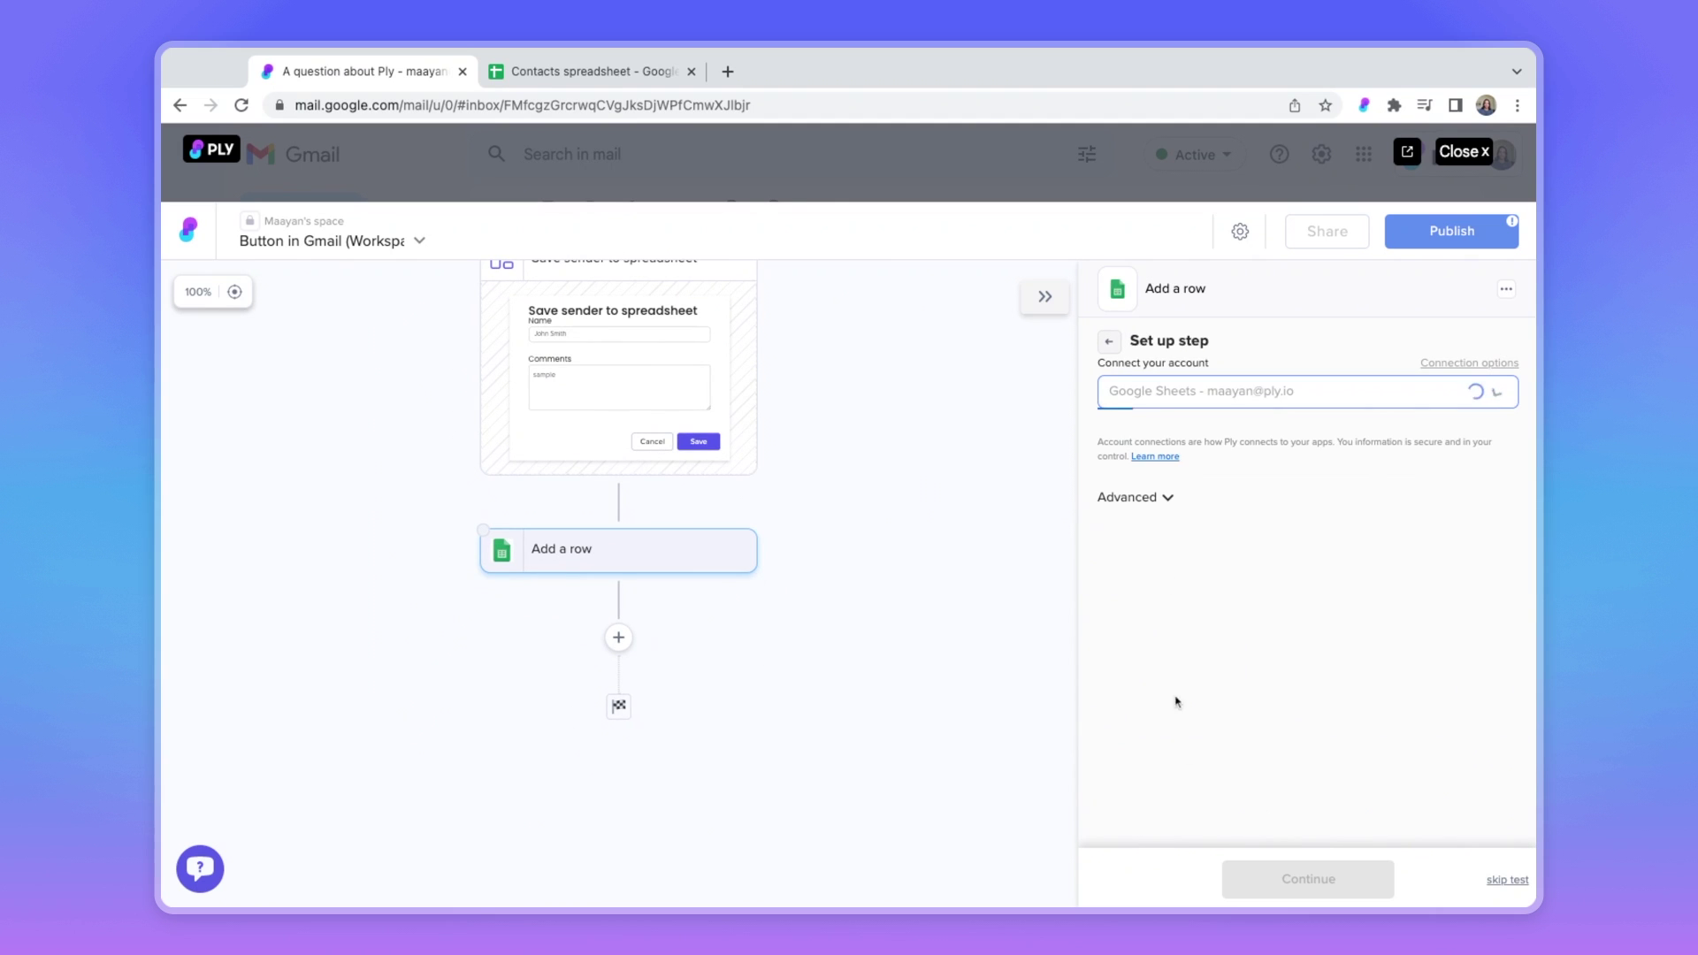
click(1274, 886)
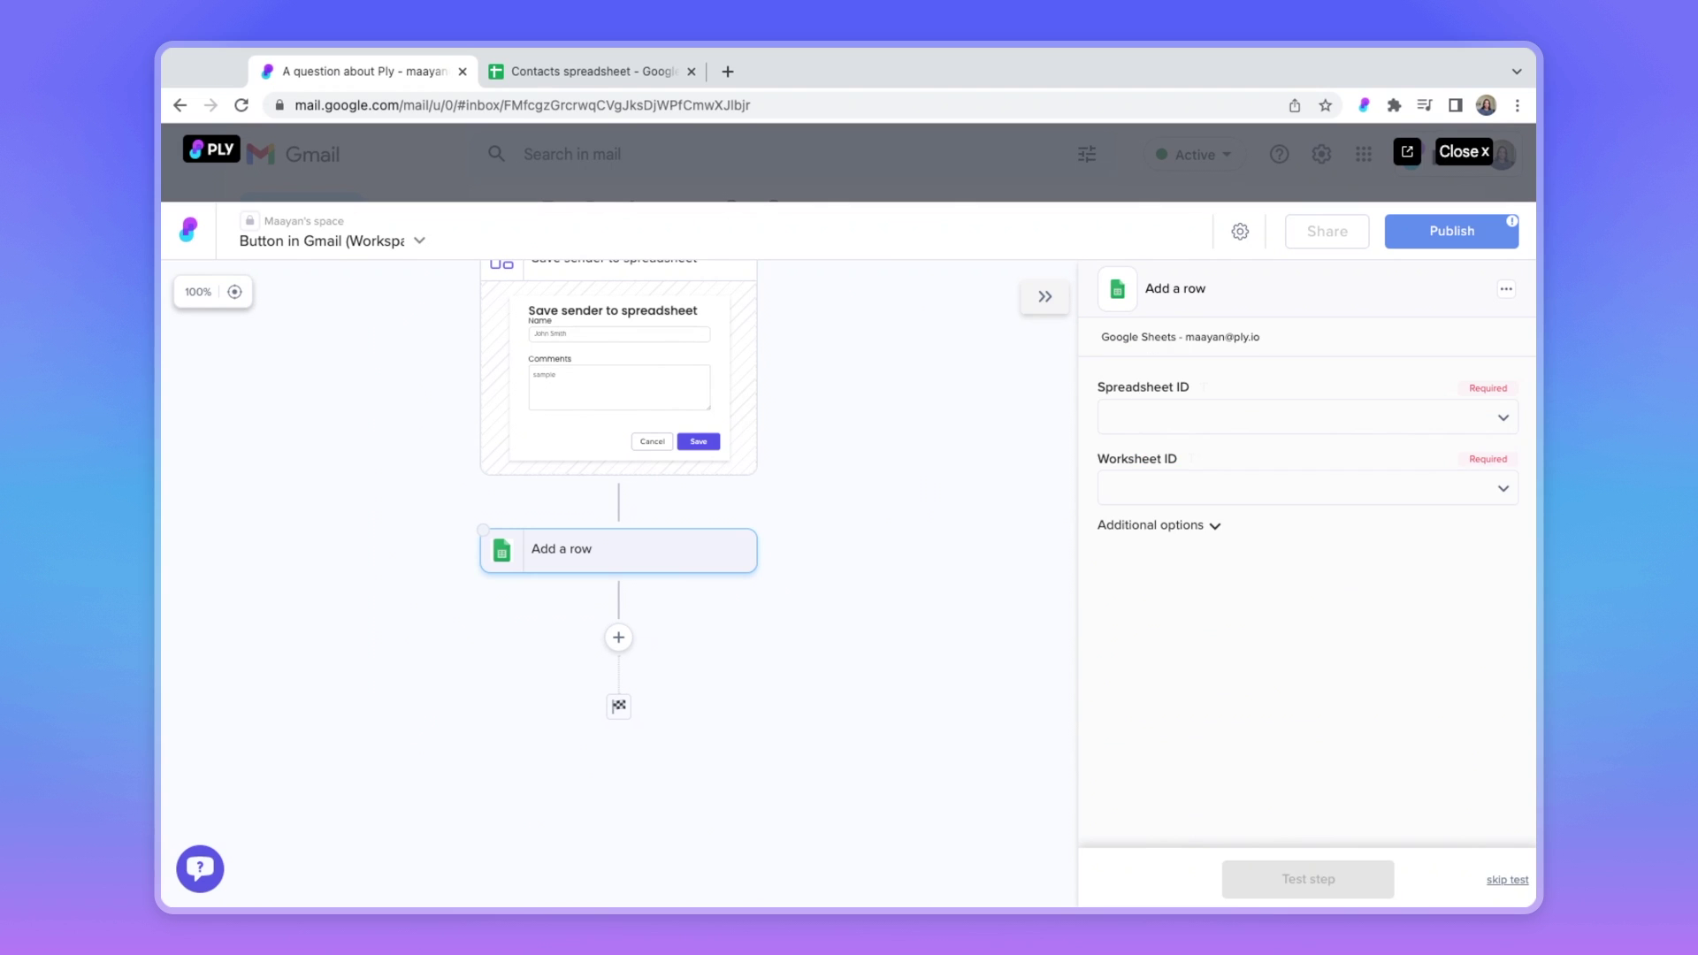
Switch to the Contacts spreadsheet in Google Sheets, examine its column headers in row 1, and return to the Ply builder
click(581, 58)
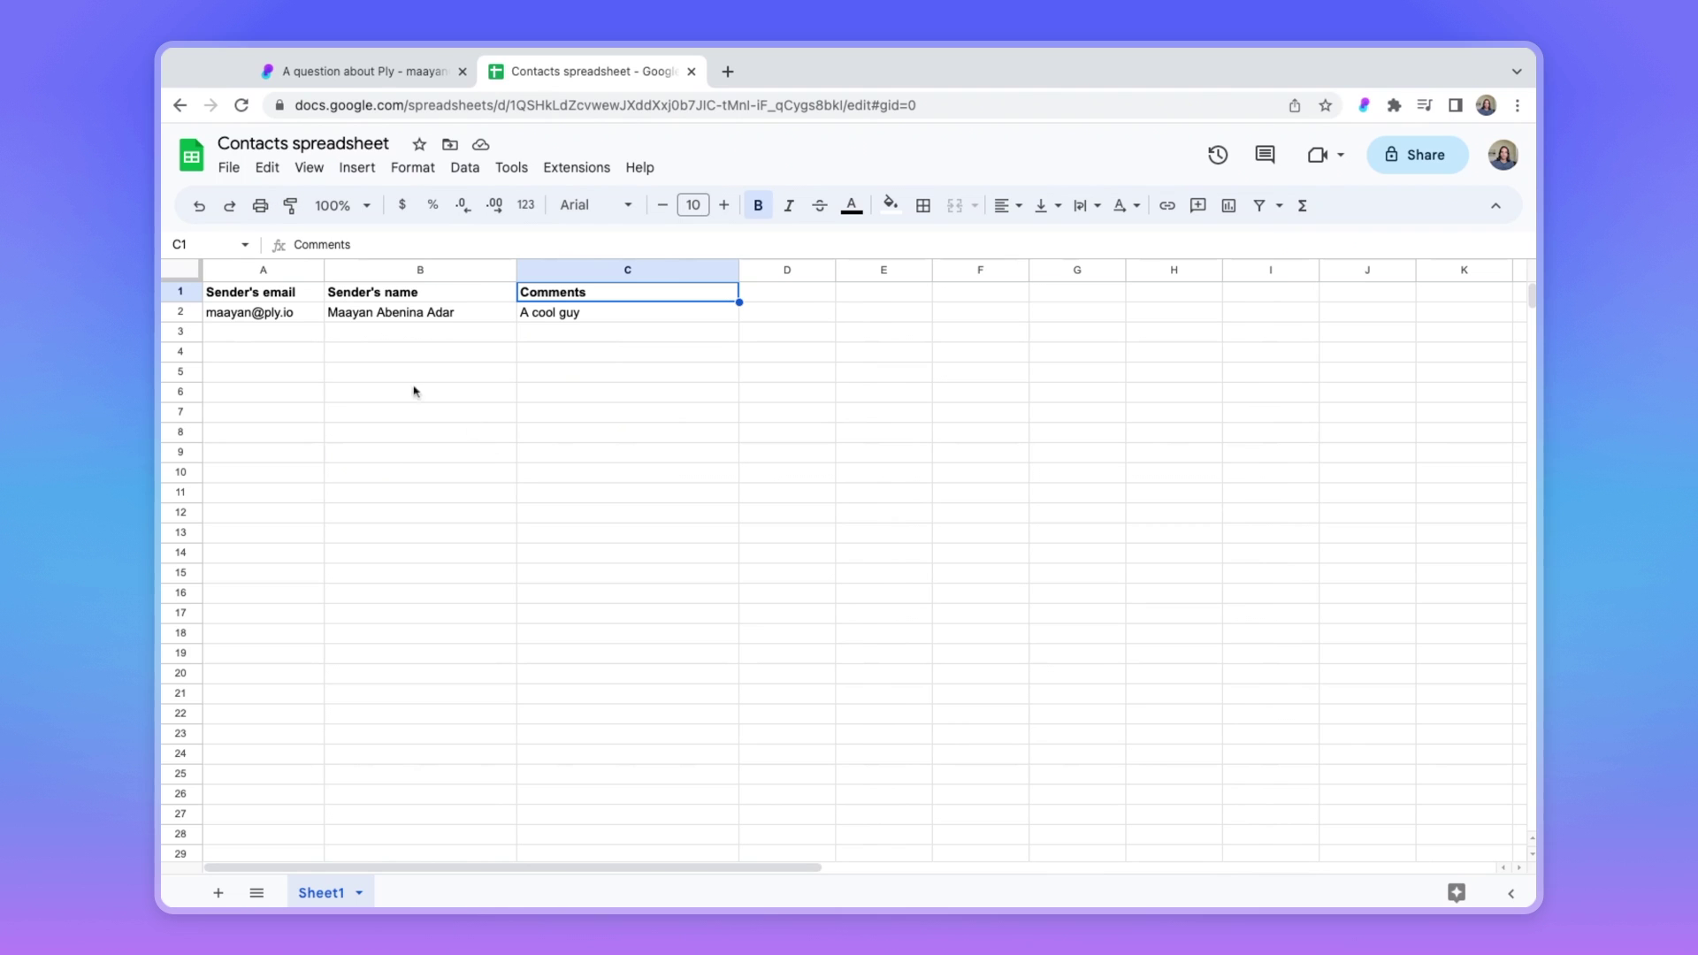
click(279, 298)
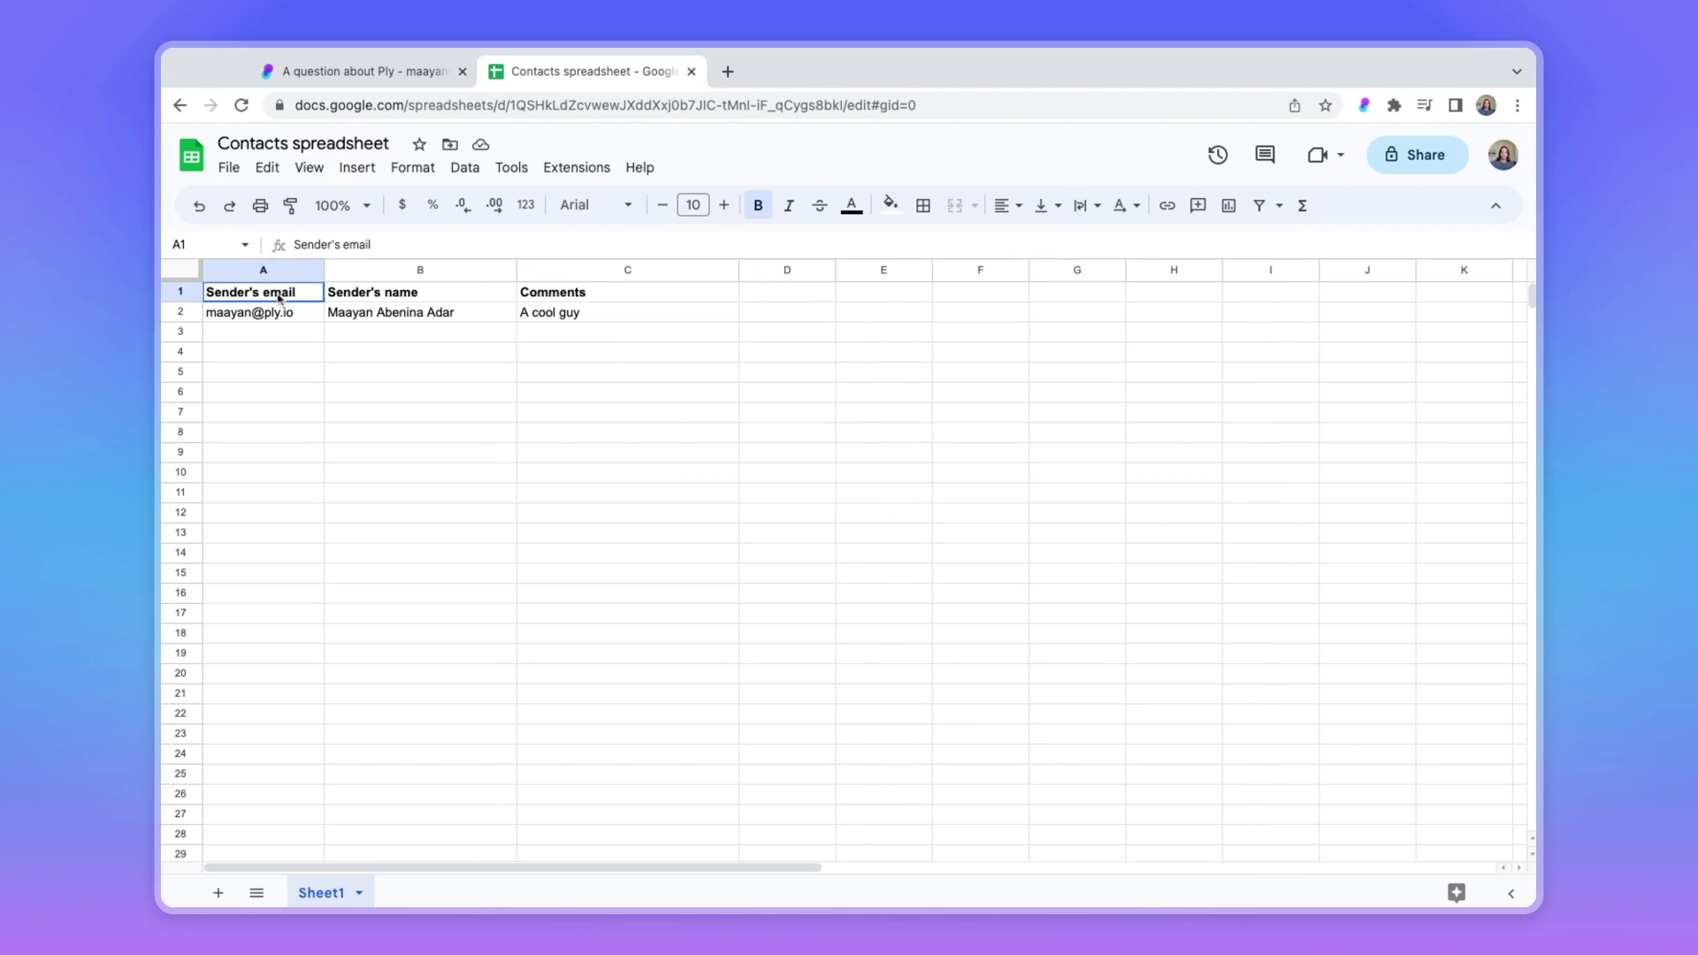
click(400, 300)
click(608, 299)
click(345, 71)
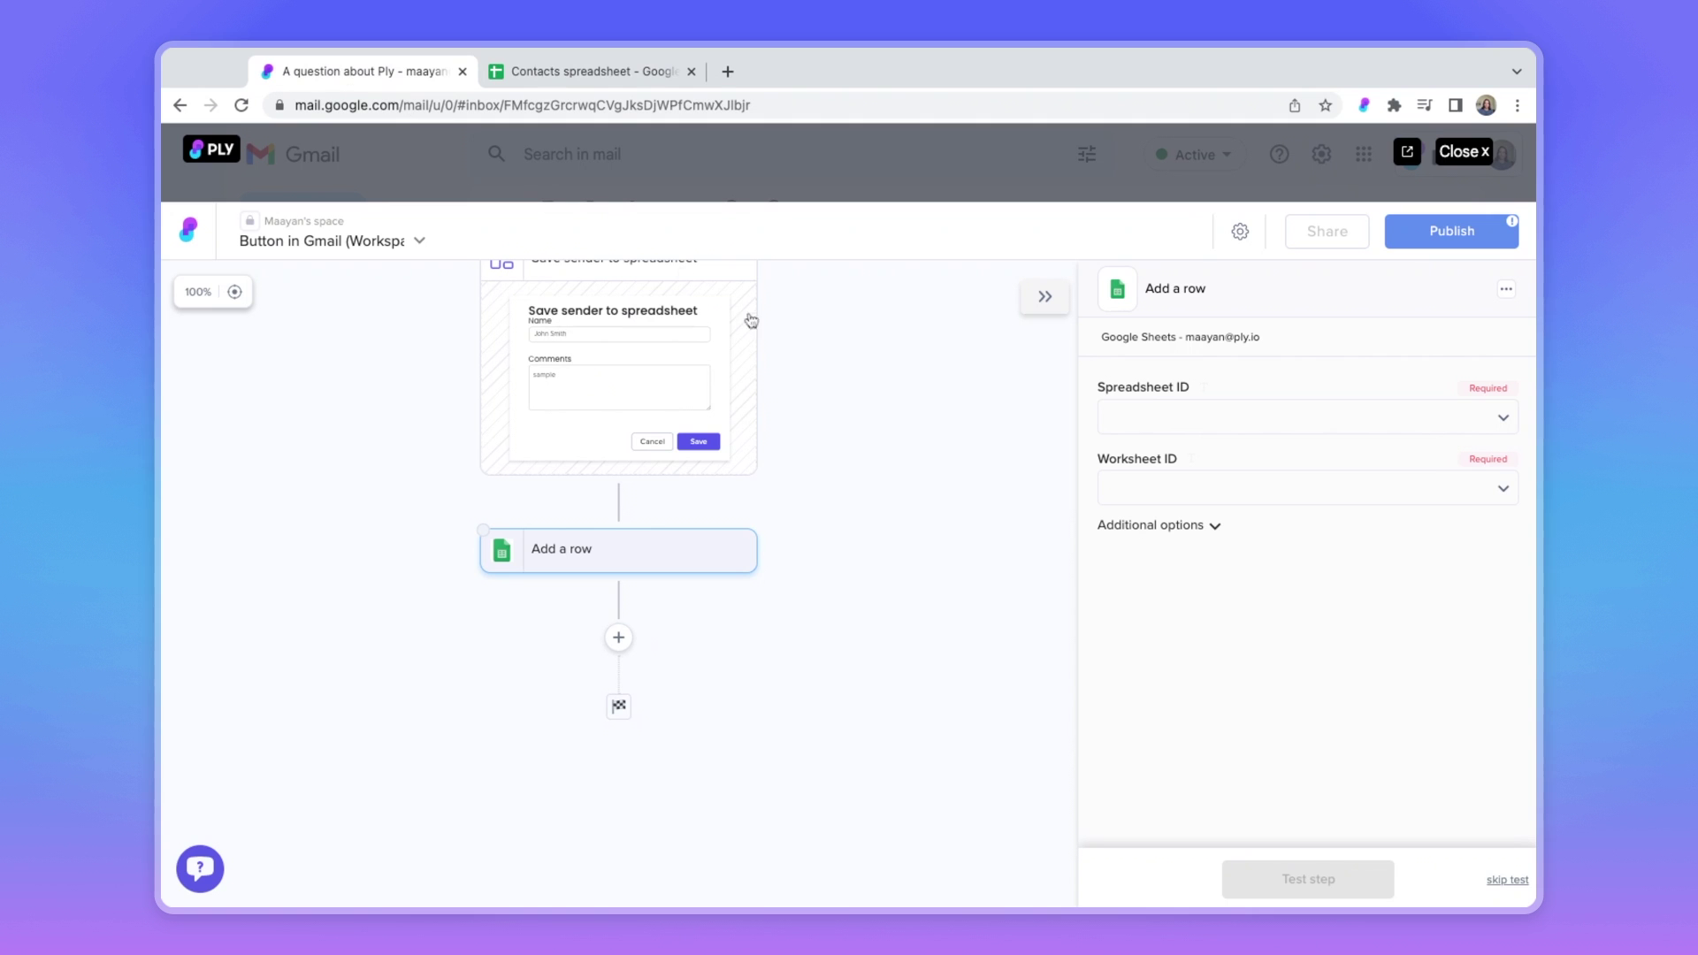
Set the Add a row step's spreadsheet to "Contacts spreadsheet" and its worksheet to "Sheet1"
click(1279, 423)
click(1220, 492)
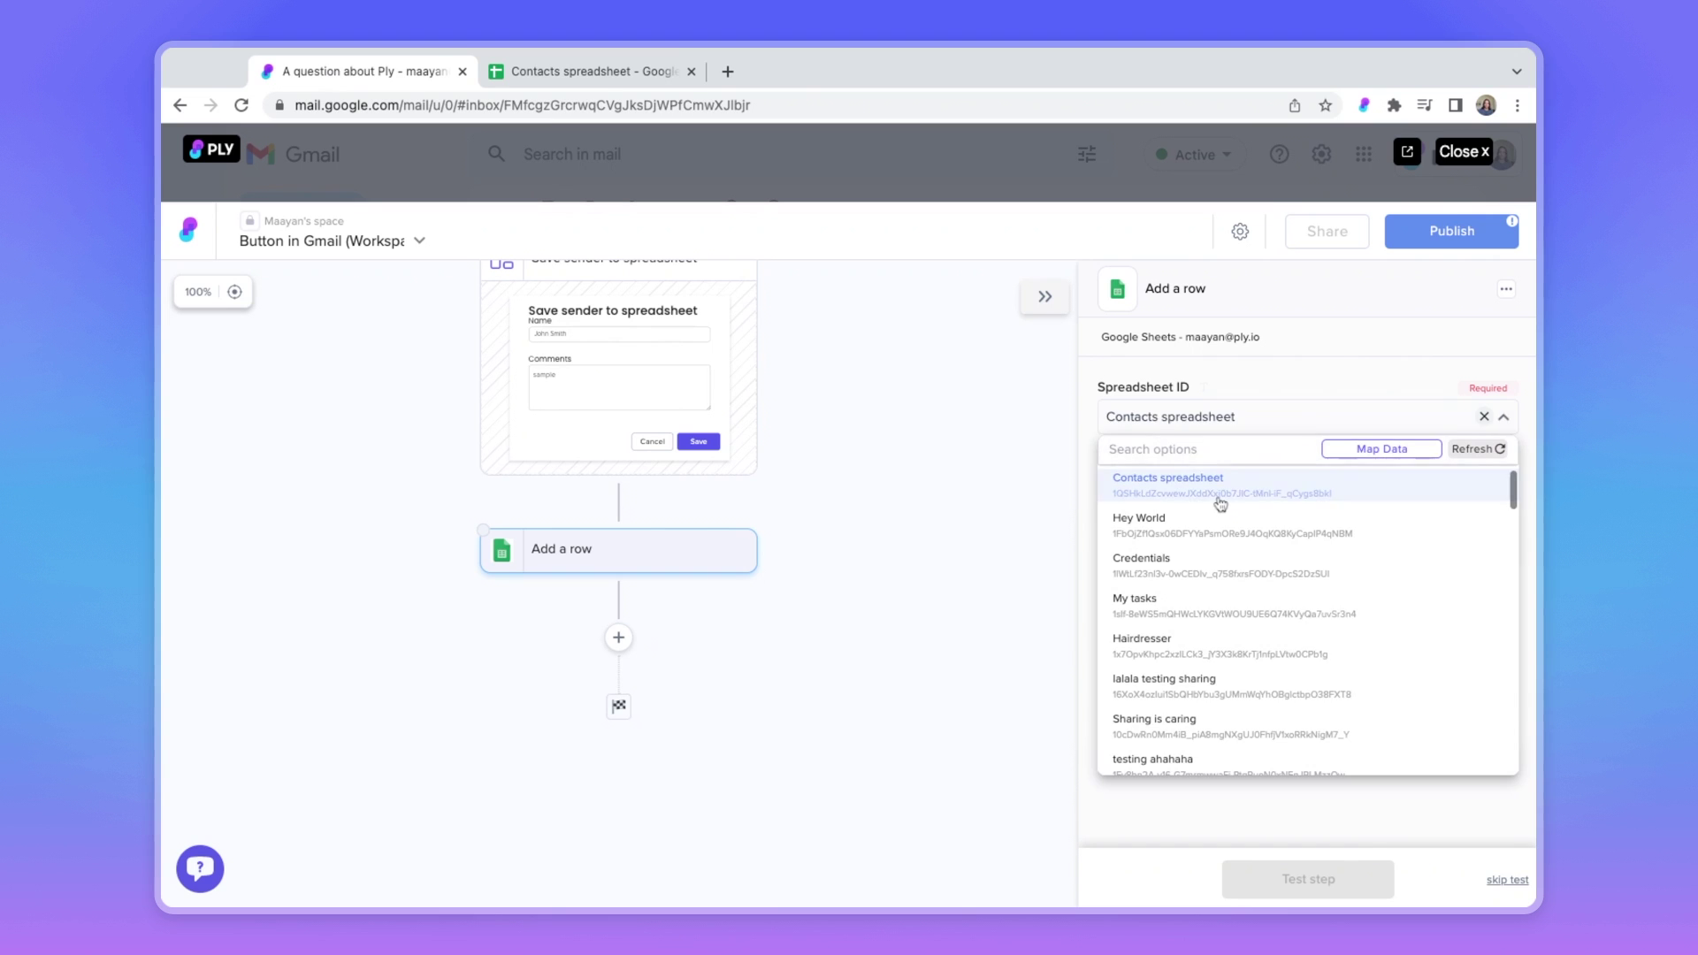
click(1216, 493)
click(1215, 493)
click(1167, 555)
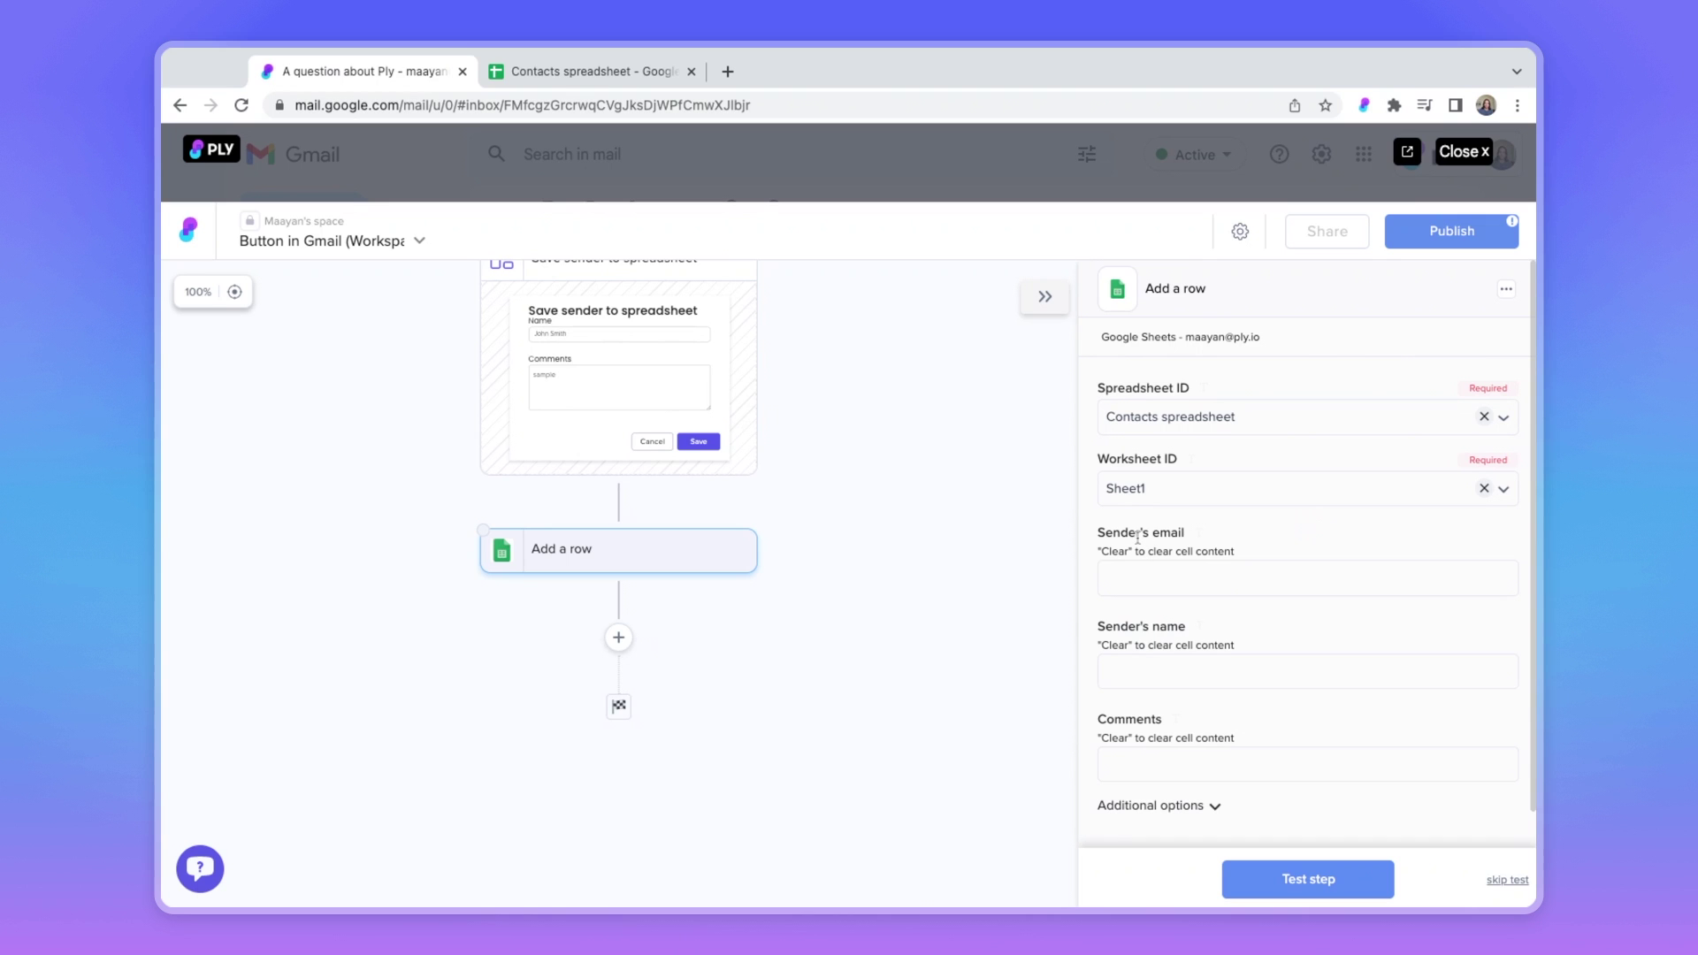
Check the row 3 cells under each header in the Contacts spreadsheet, and return to the Ply builder
click(590, 88)
click(260, 333)
click(423, 336)
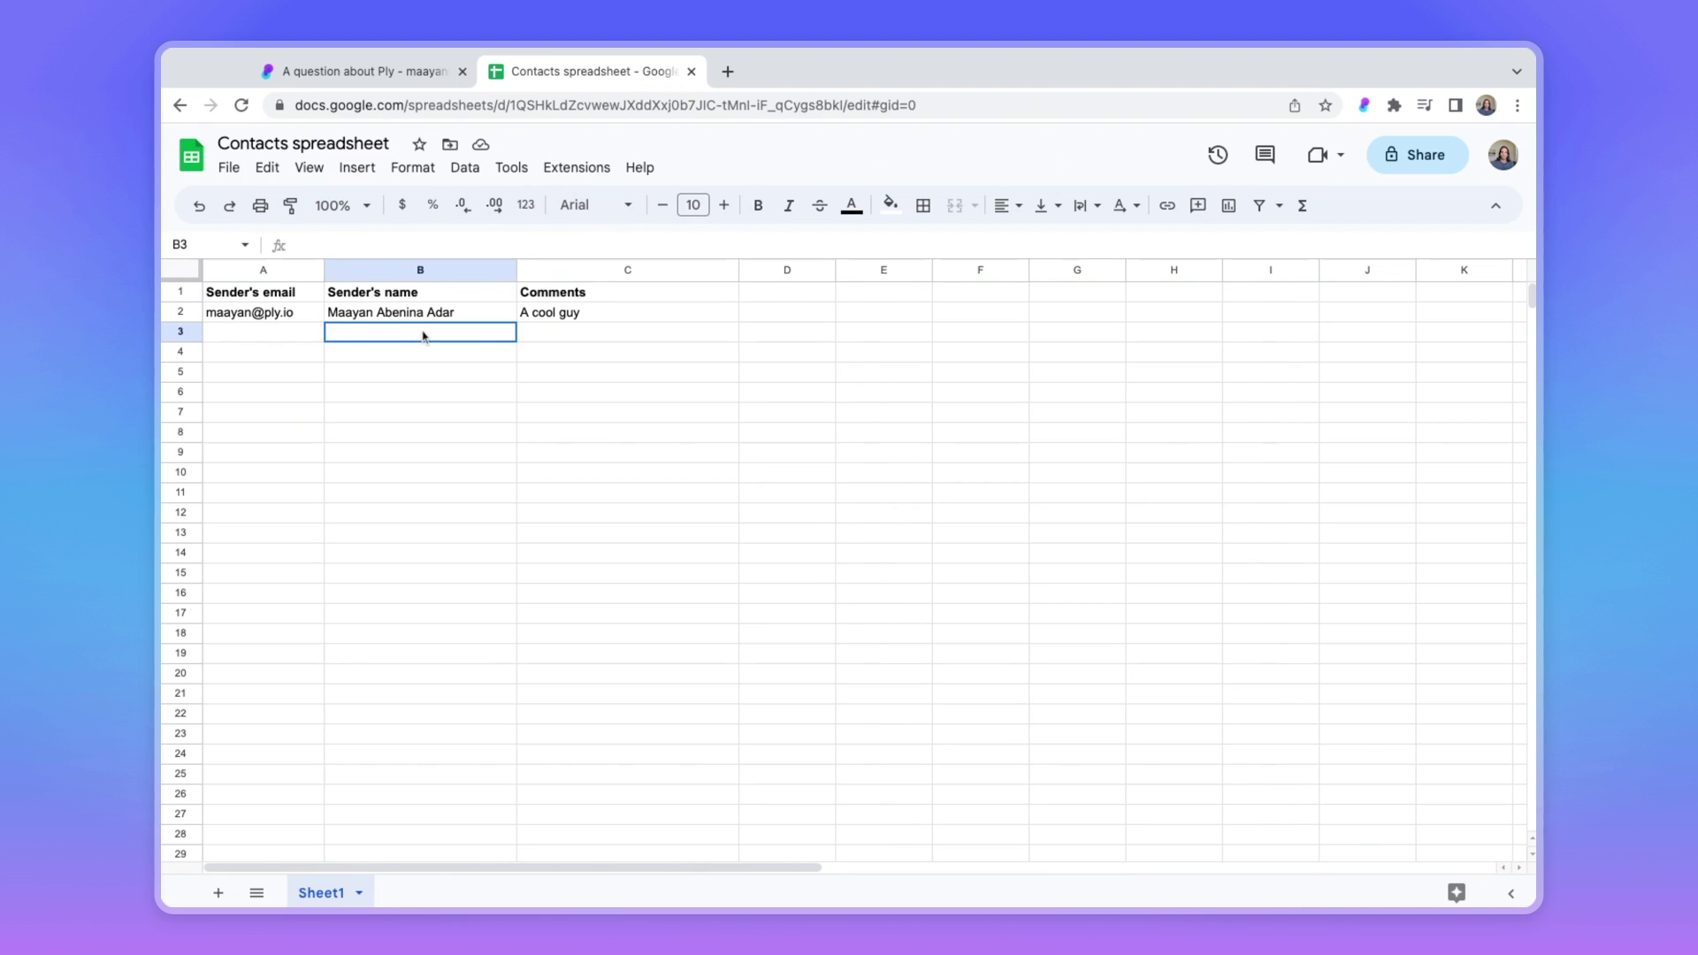
click(588, 338)
click(350, 87)
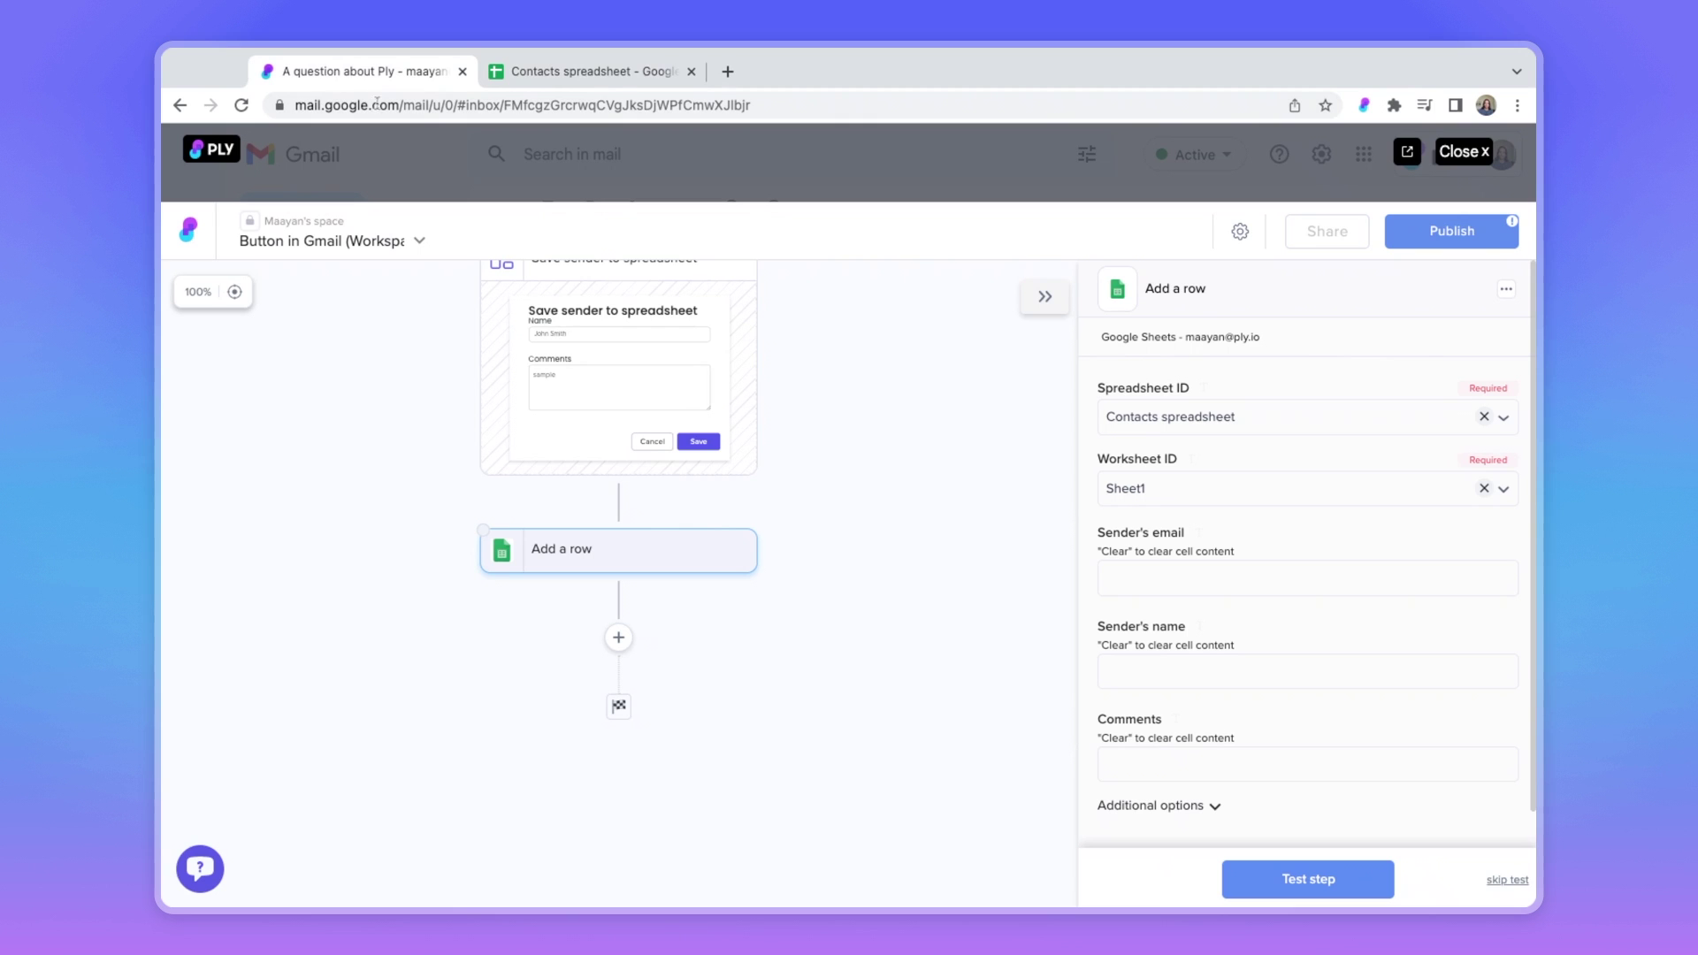
click(1168, 583)
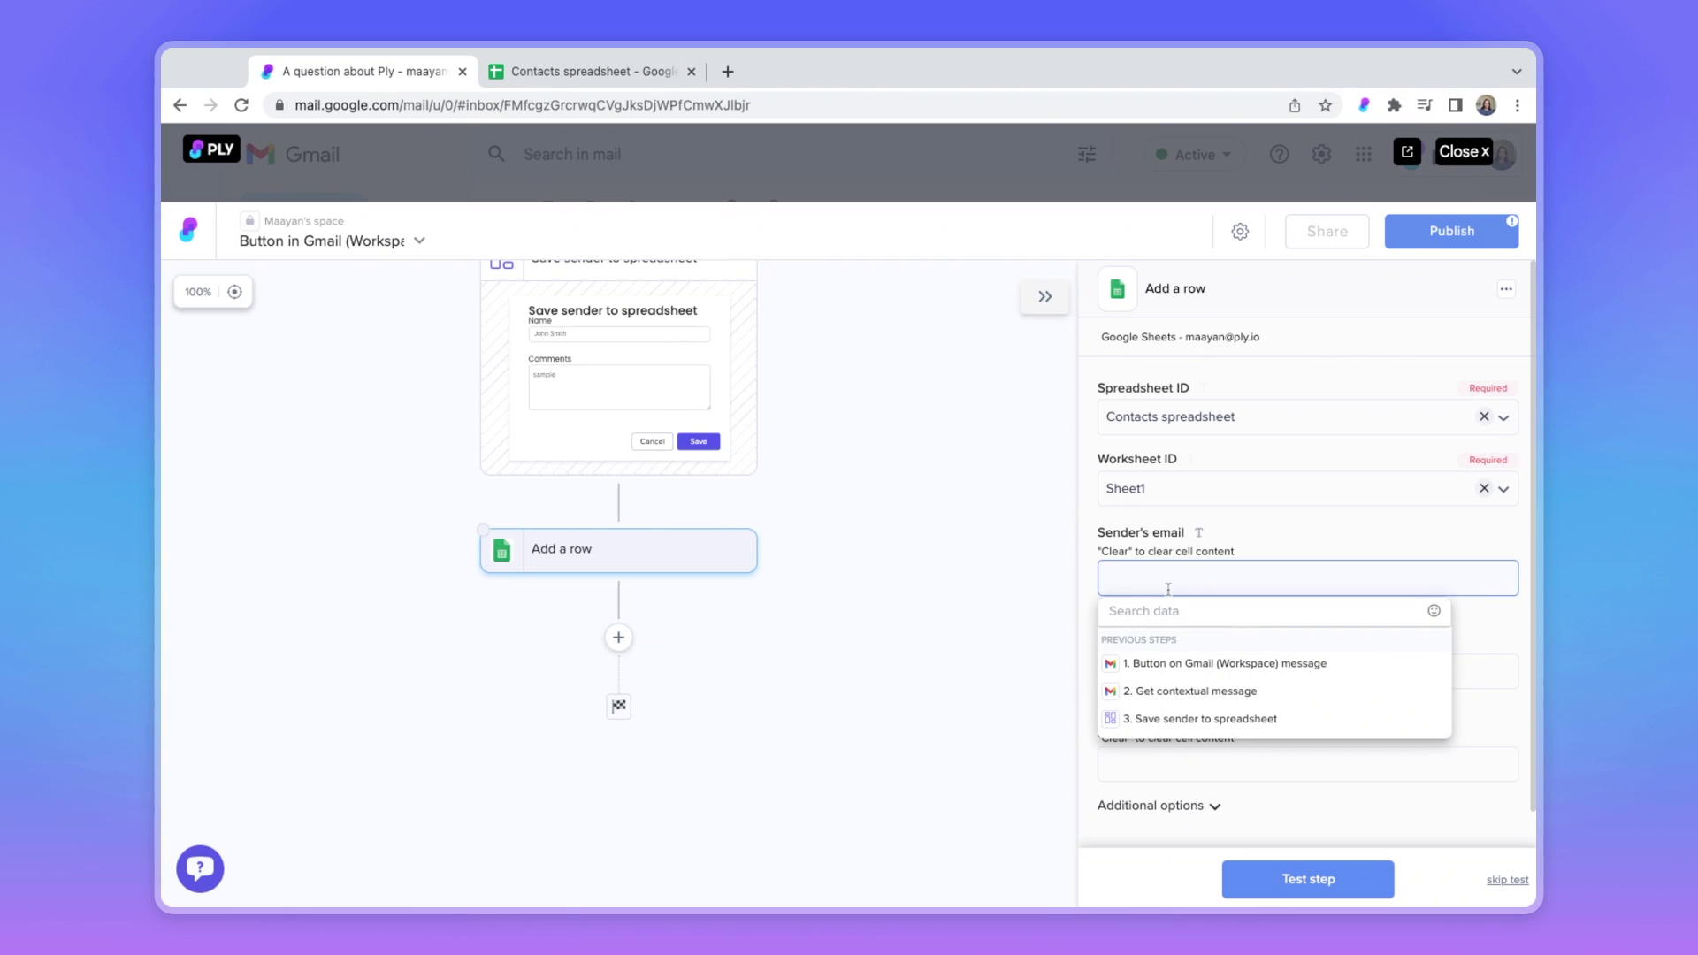
click(1169, 694)
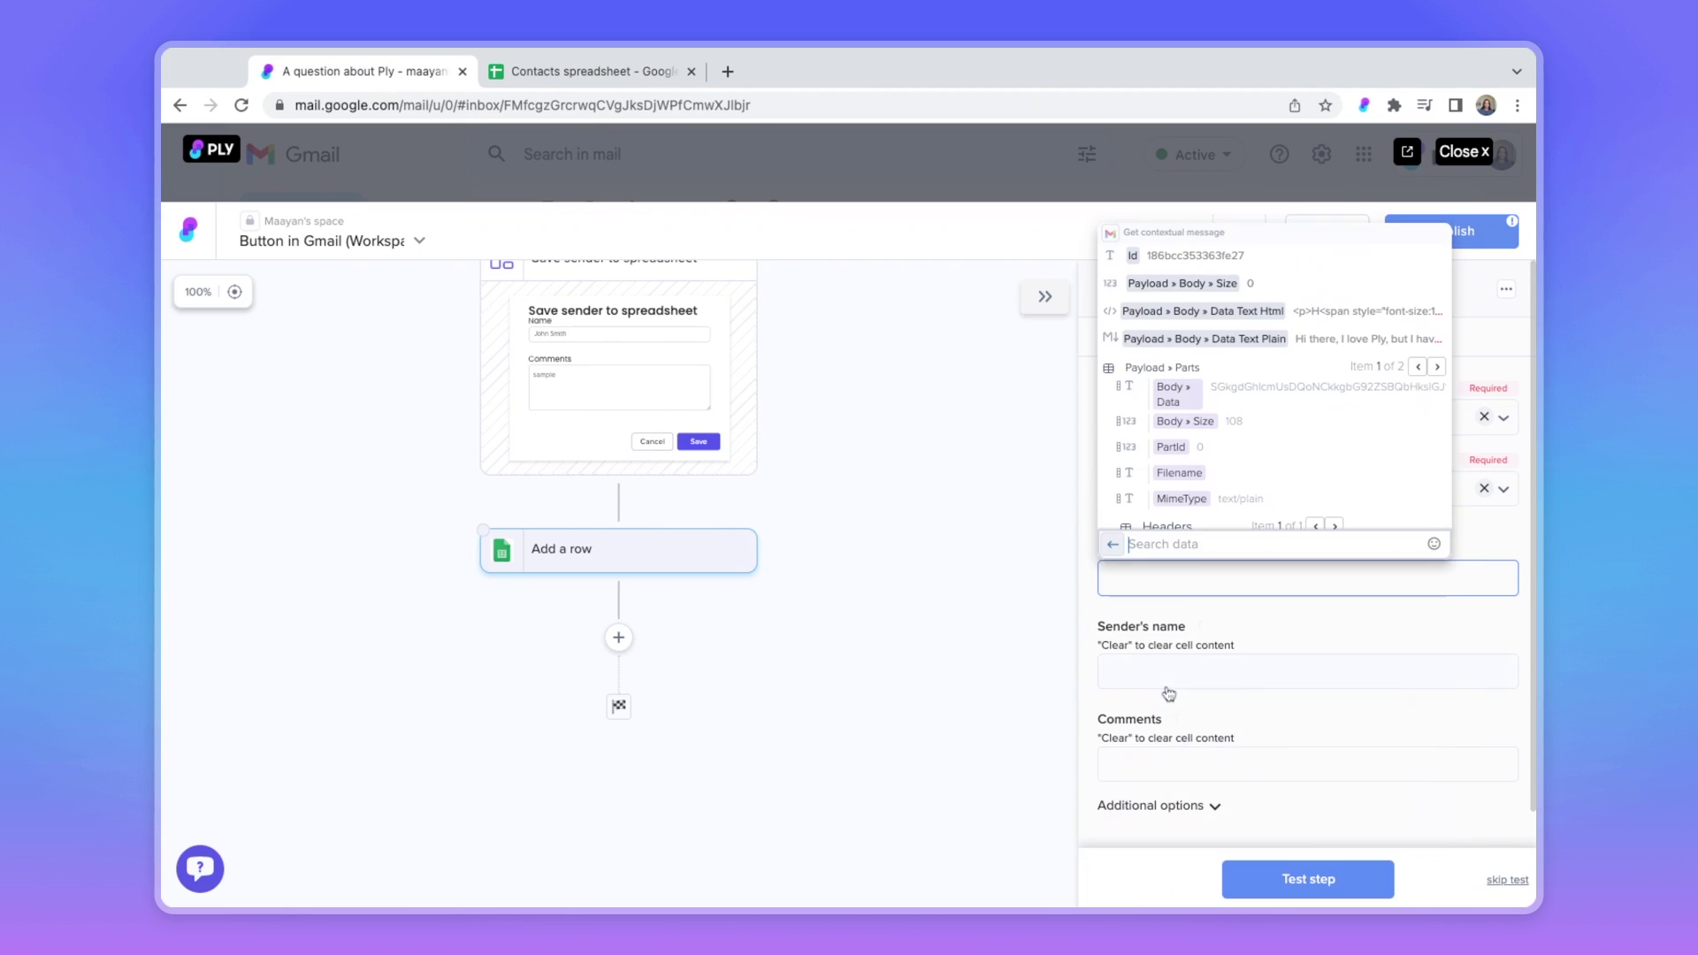
scroll(1204, 375, down, 2)
scroll(1204, 375, down, 3)
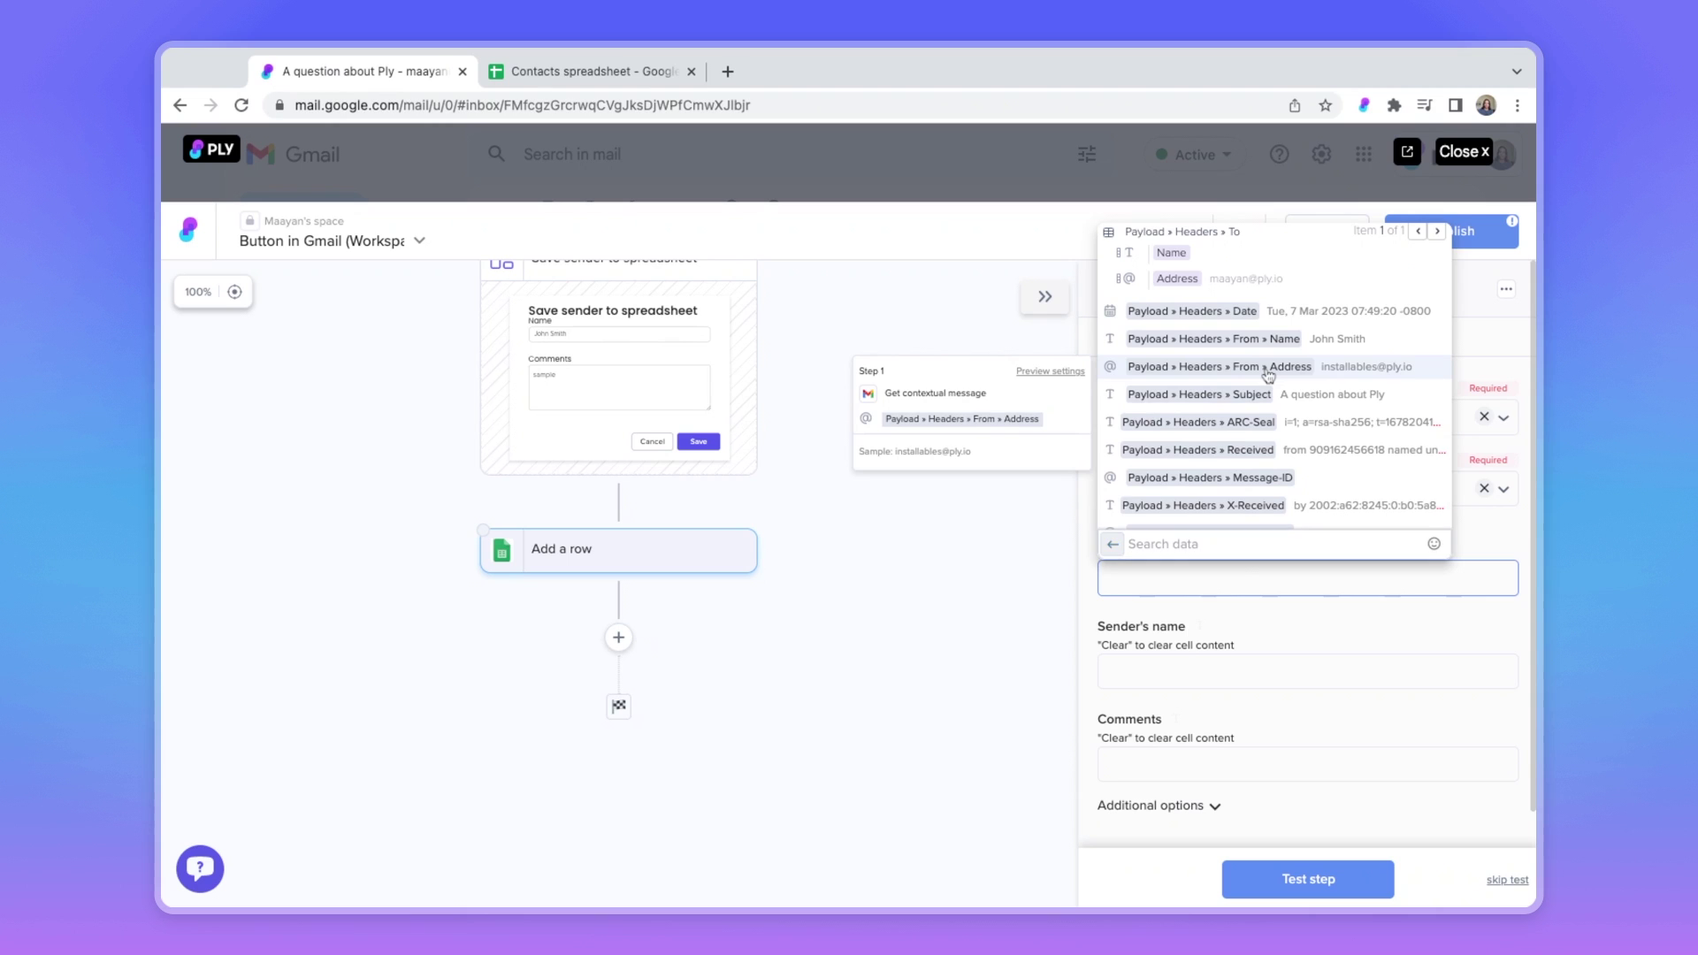
click(1269, 376)
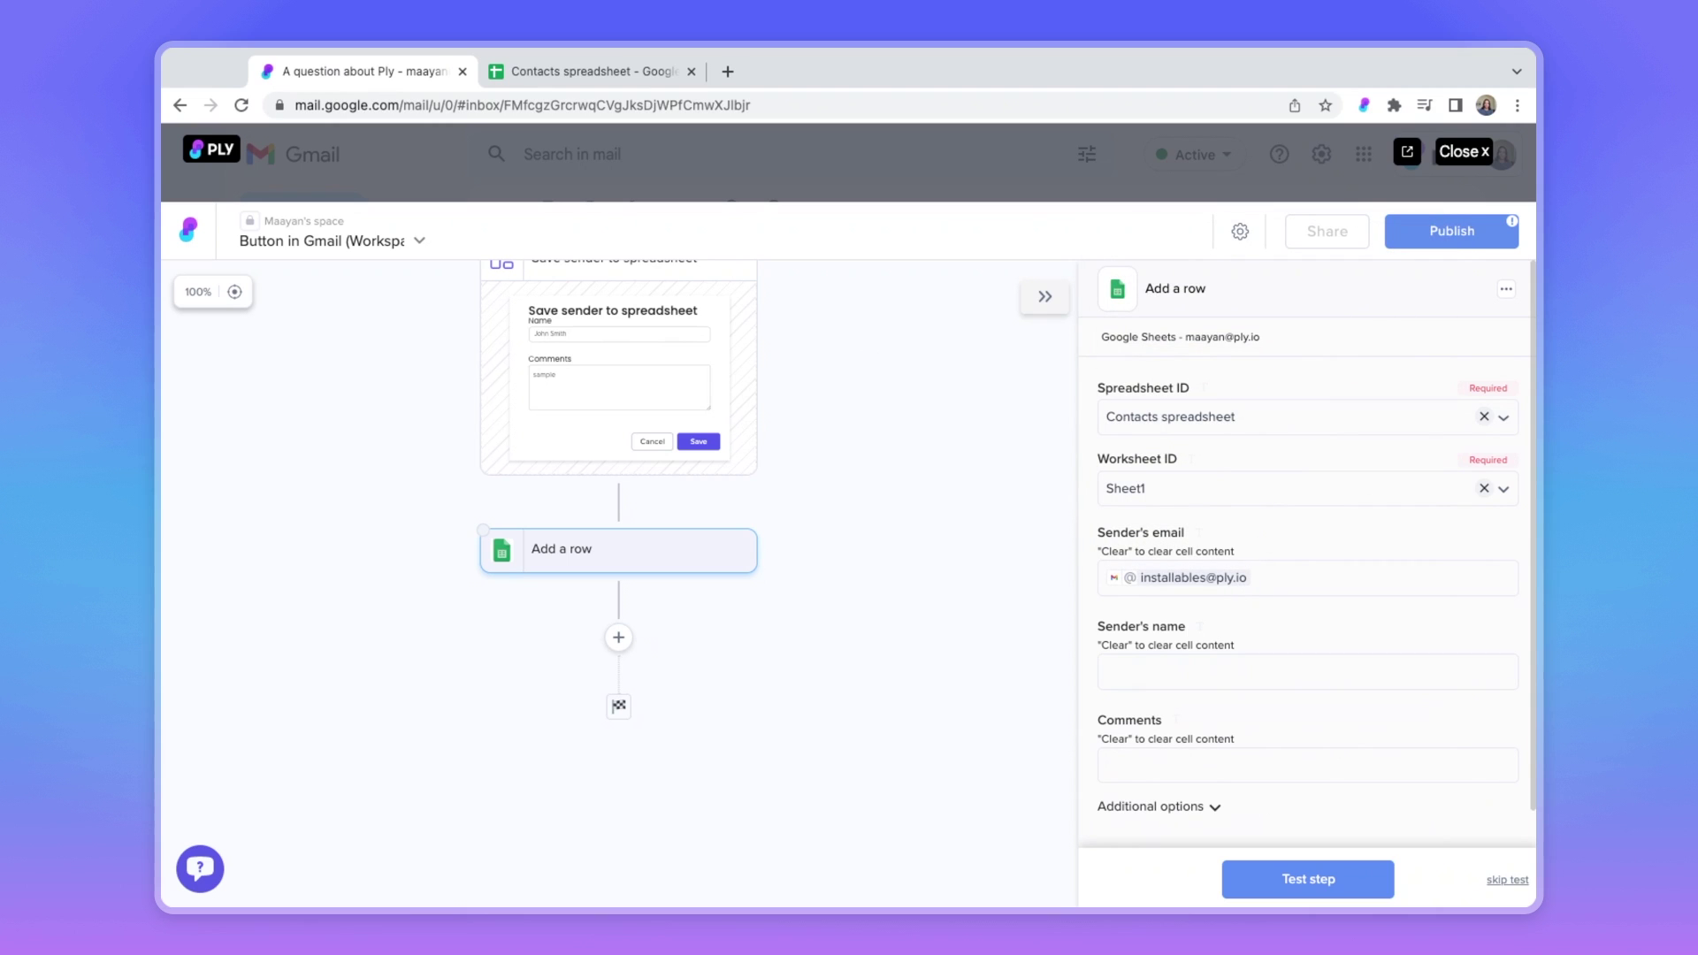
Map the Sender's name column to the Name value from the "Save sender to spreadsheet" interface step
click(1150, 668)
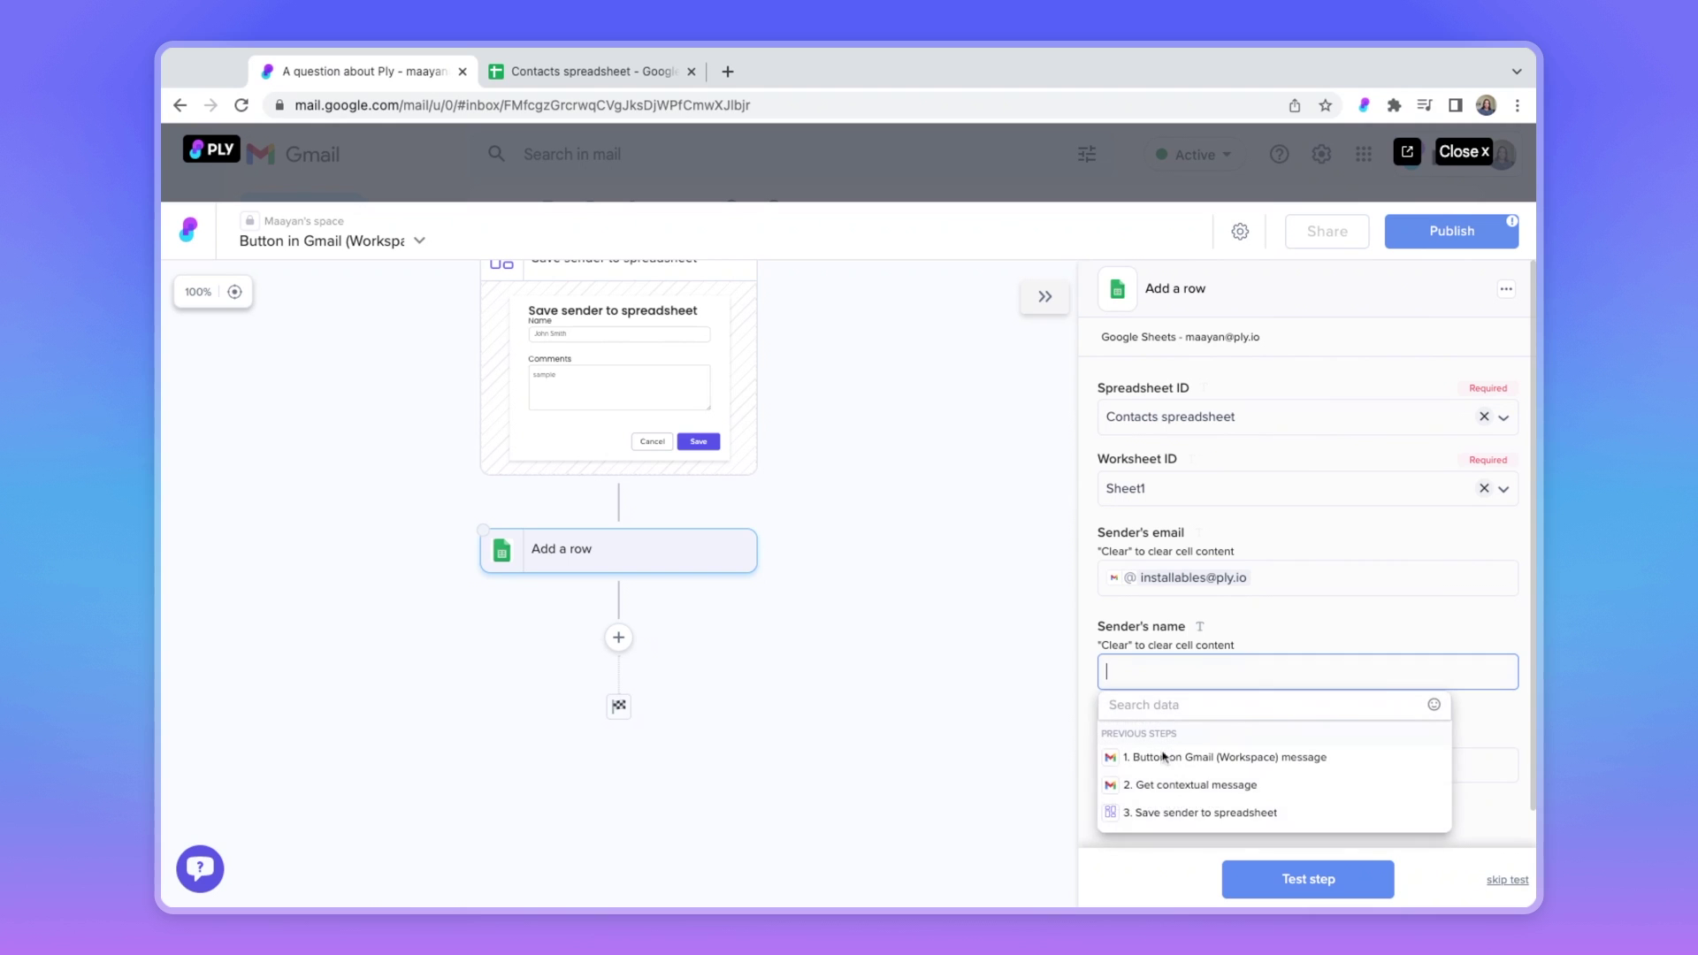
click(1178, 813)
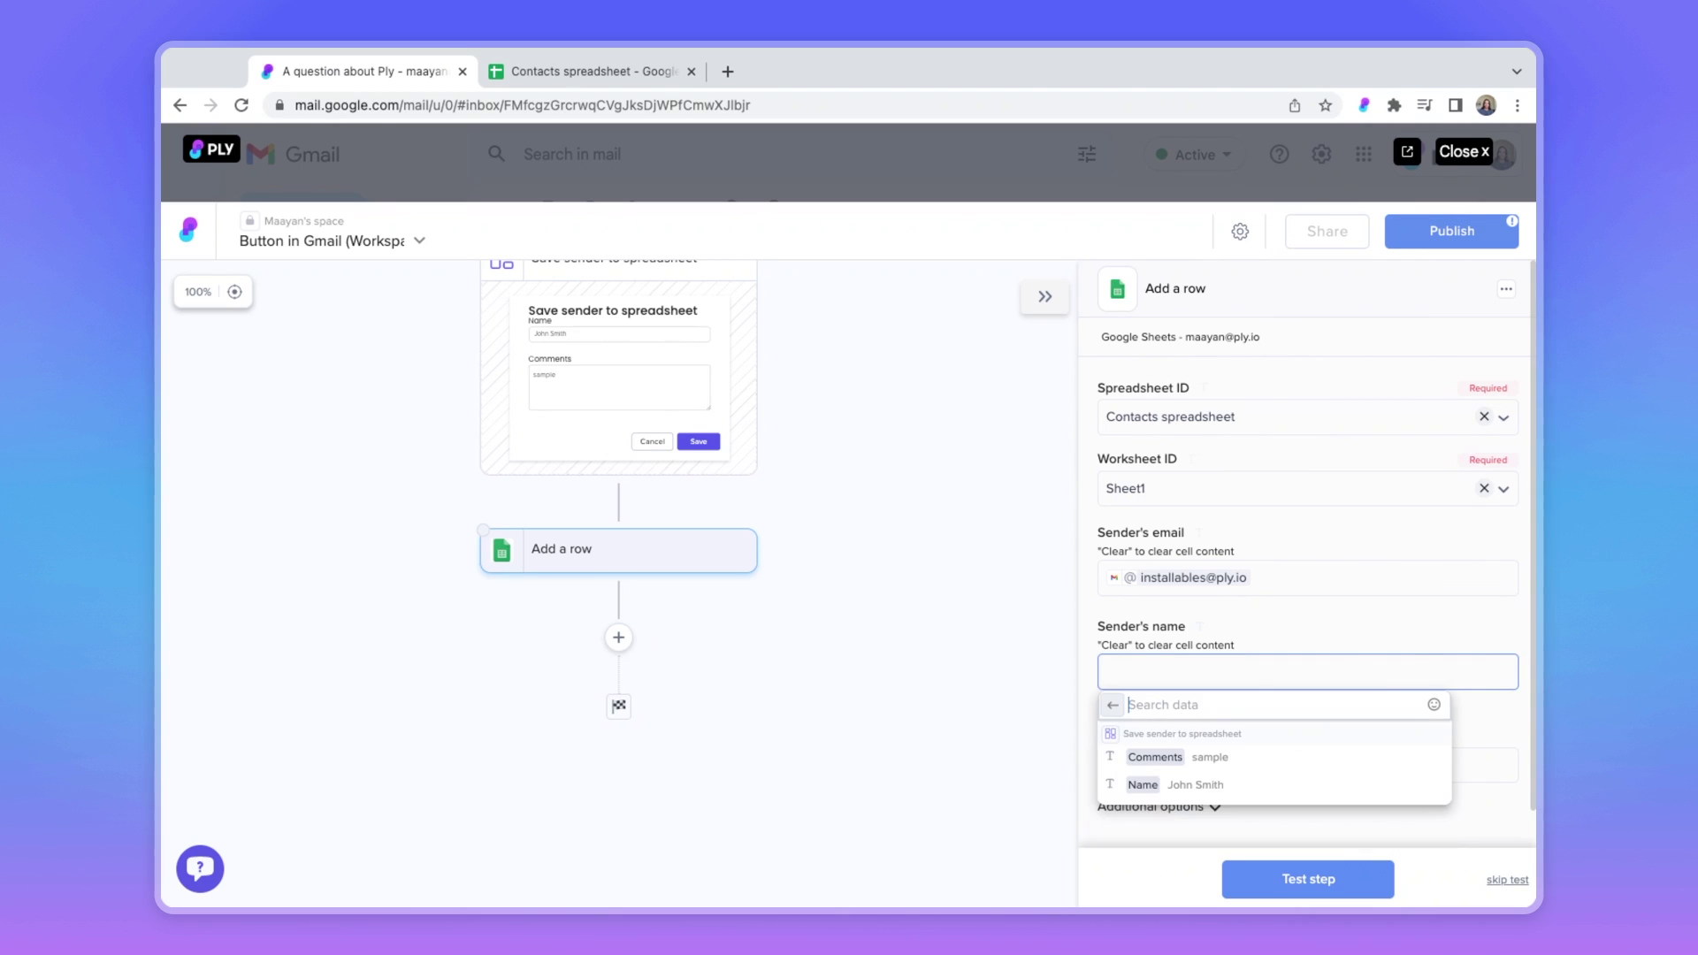
click(1177, 786)
Finish mapping Sender's name to Name, and map the Comments column to the Comments value from the "Save sender to spreadsheet" interface step
click(1176, 780)
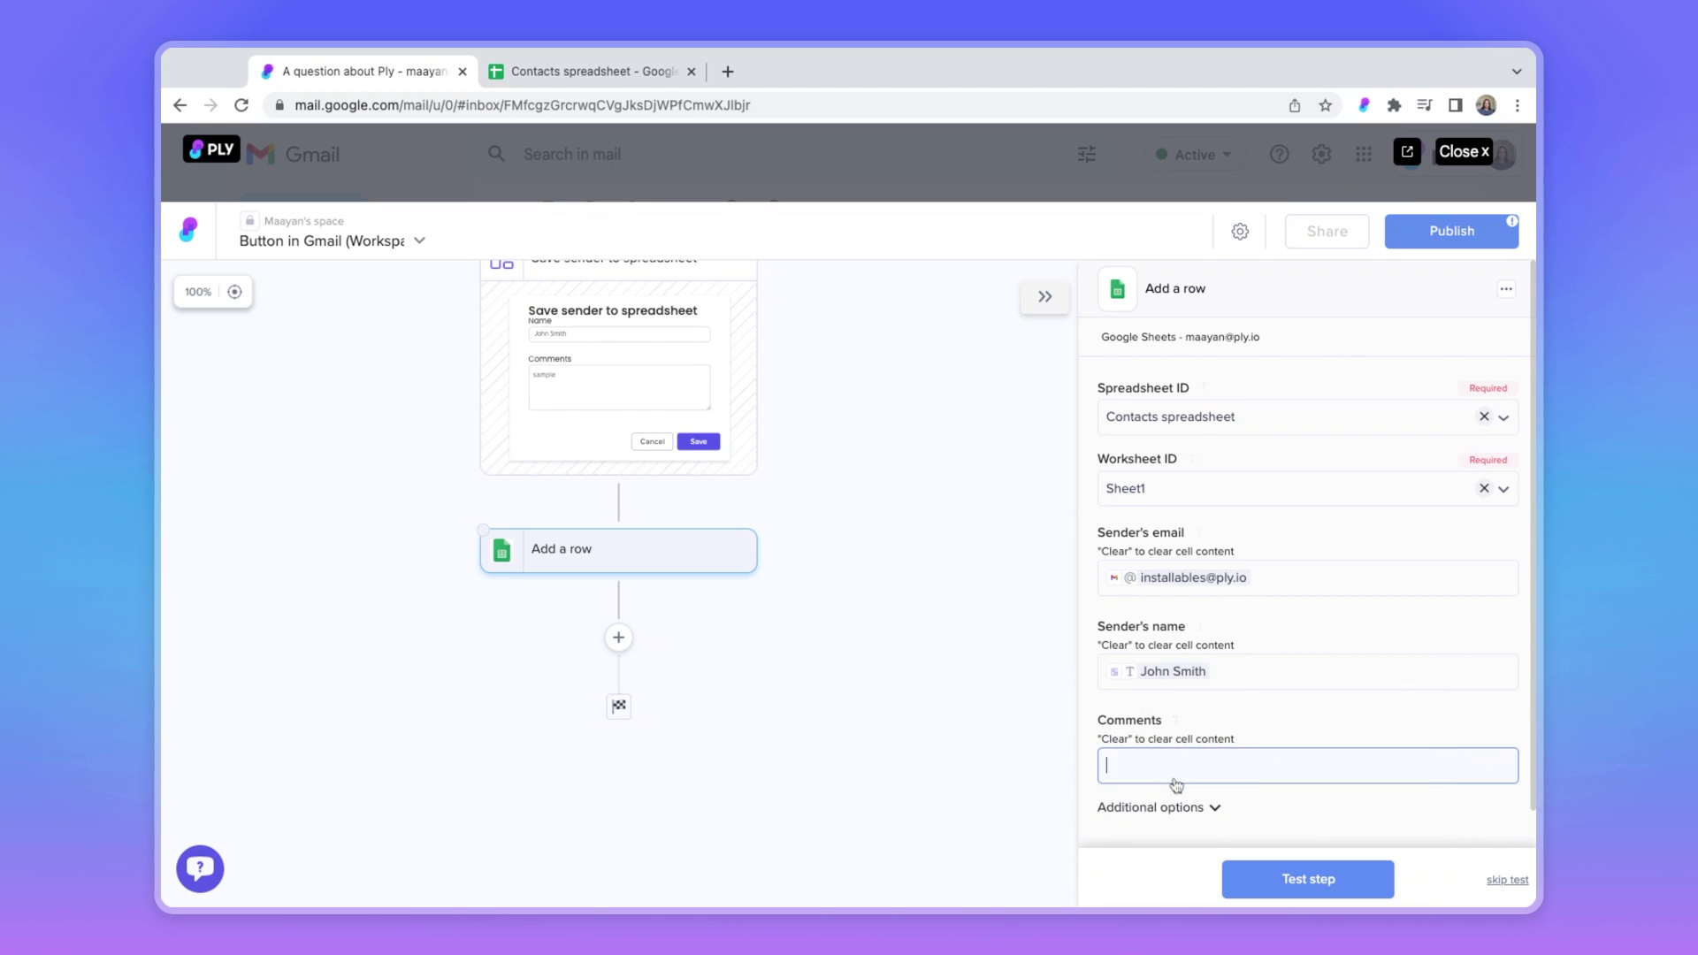
click(1211, 705)
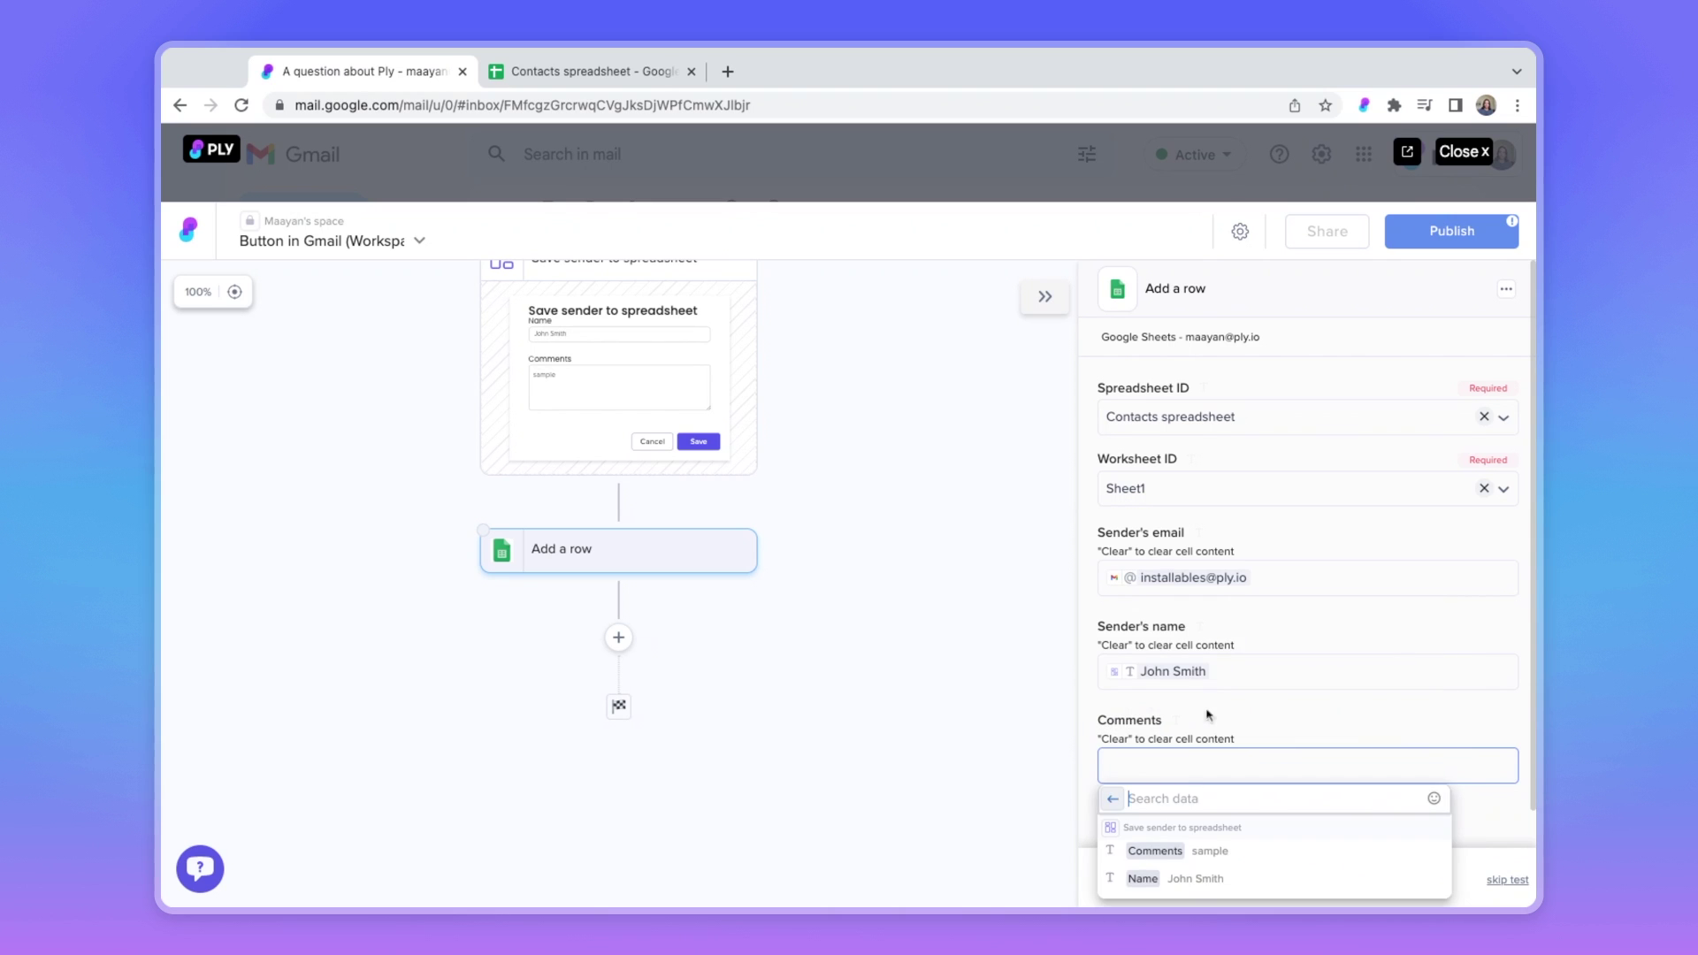
click(1183, 850)
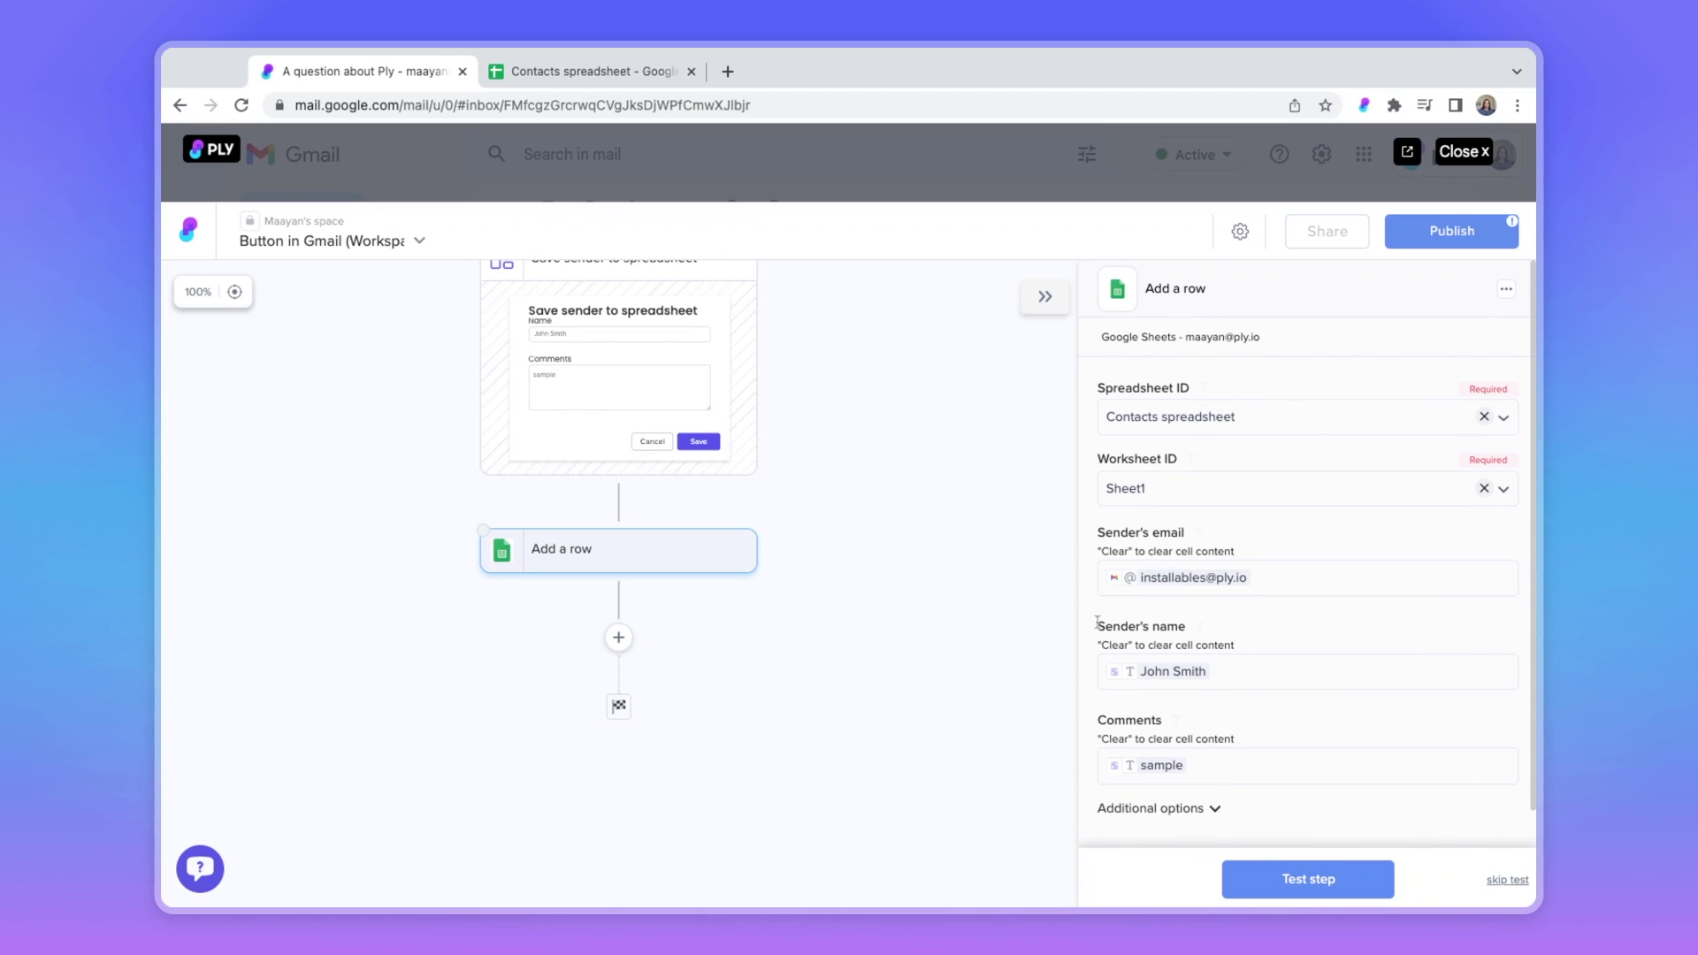
Test the Add a row step, check the added row in the Contacts spreadsheet, and return to the Ply builder
click(1263, 880)
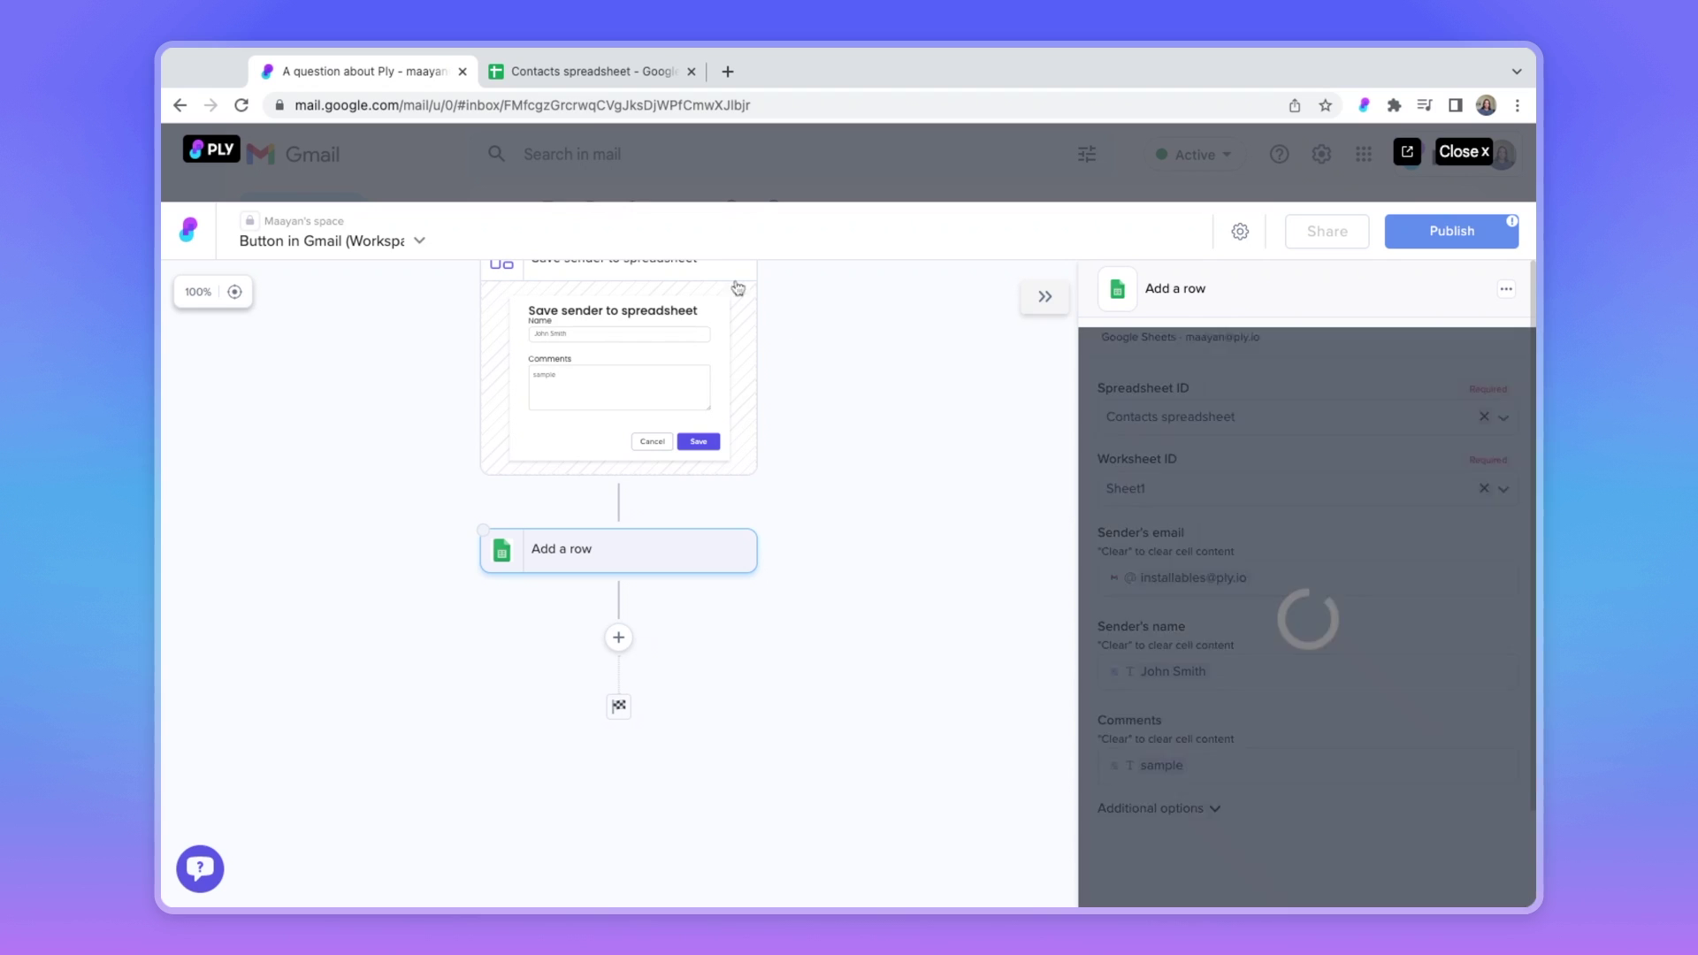
click(569, 72)
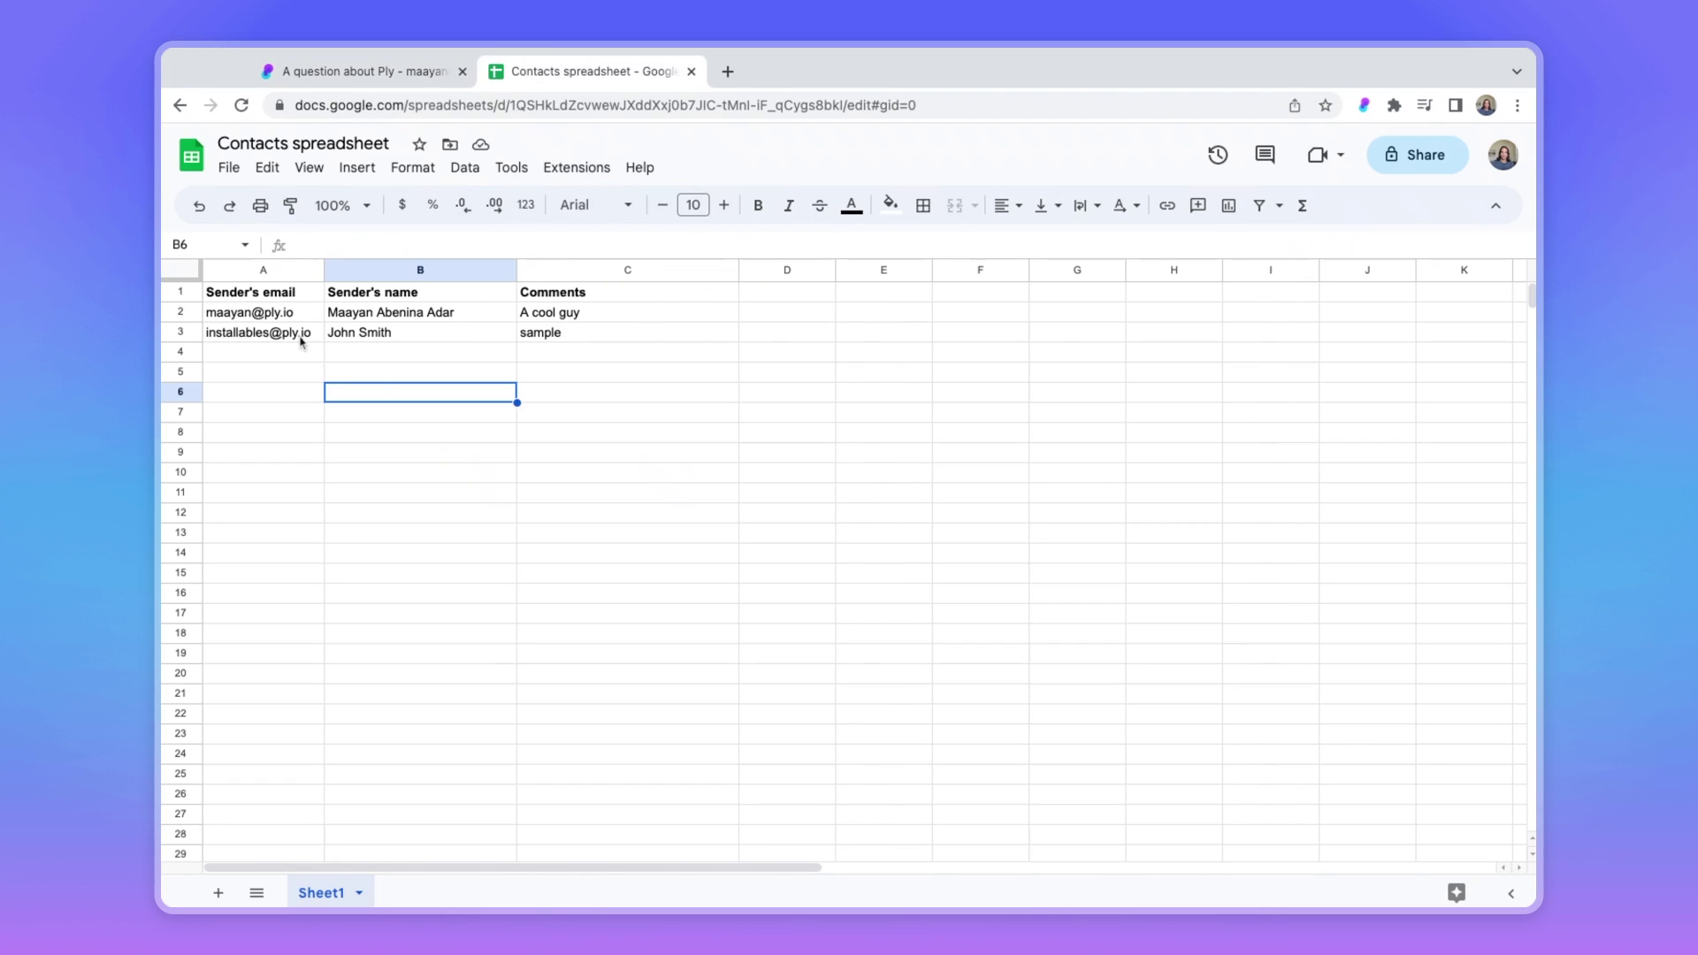
click(311, 79)
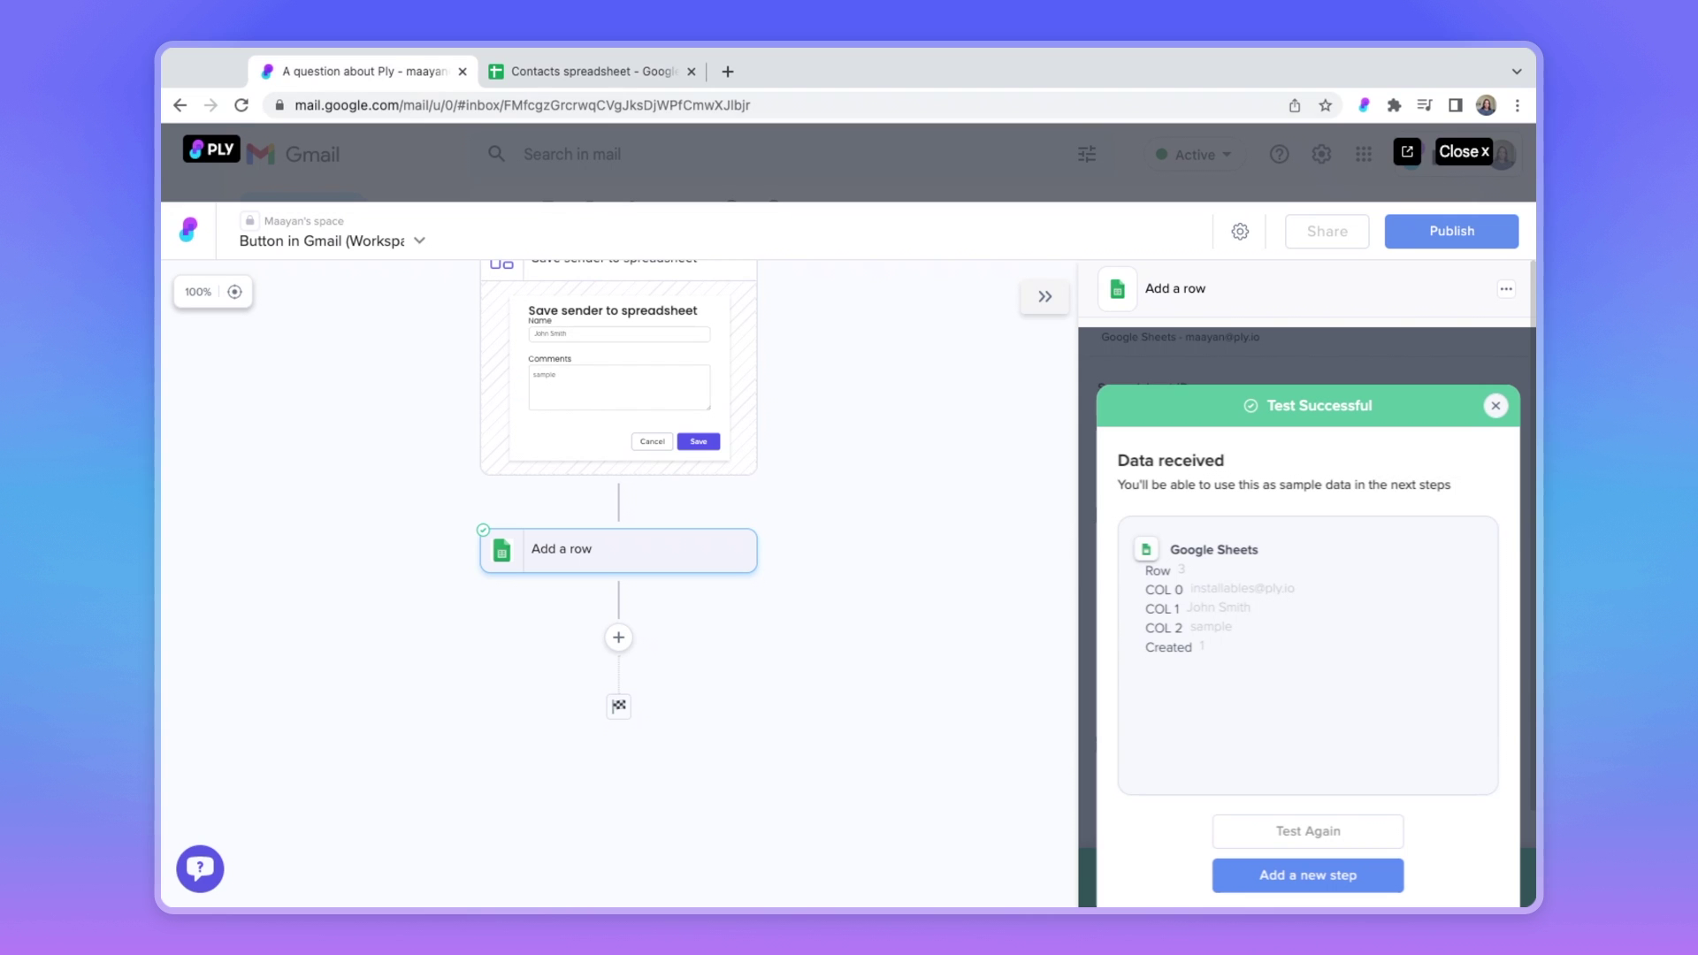
click(1194, 373)
click(1272, 577)
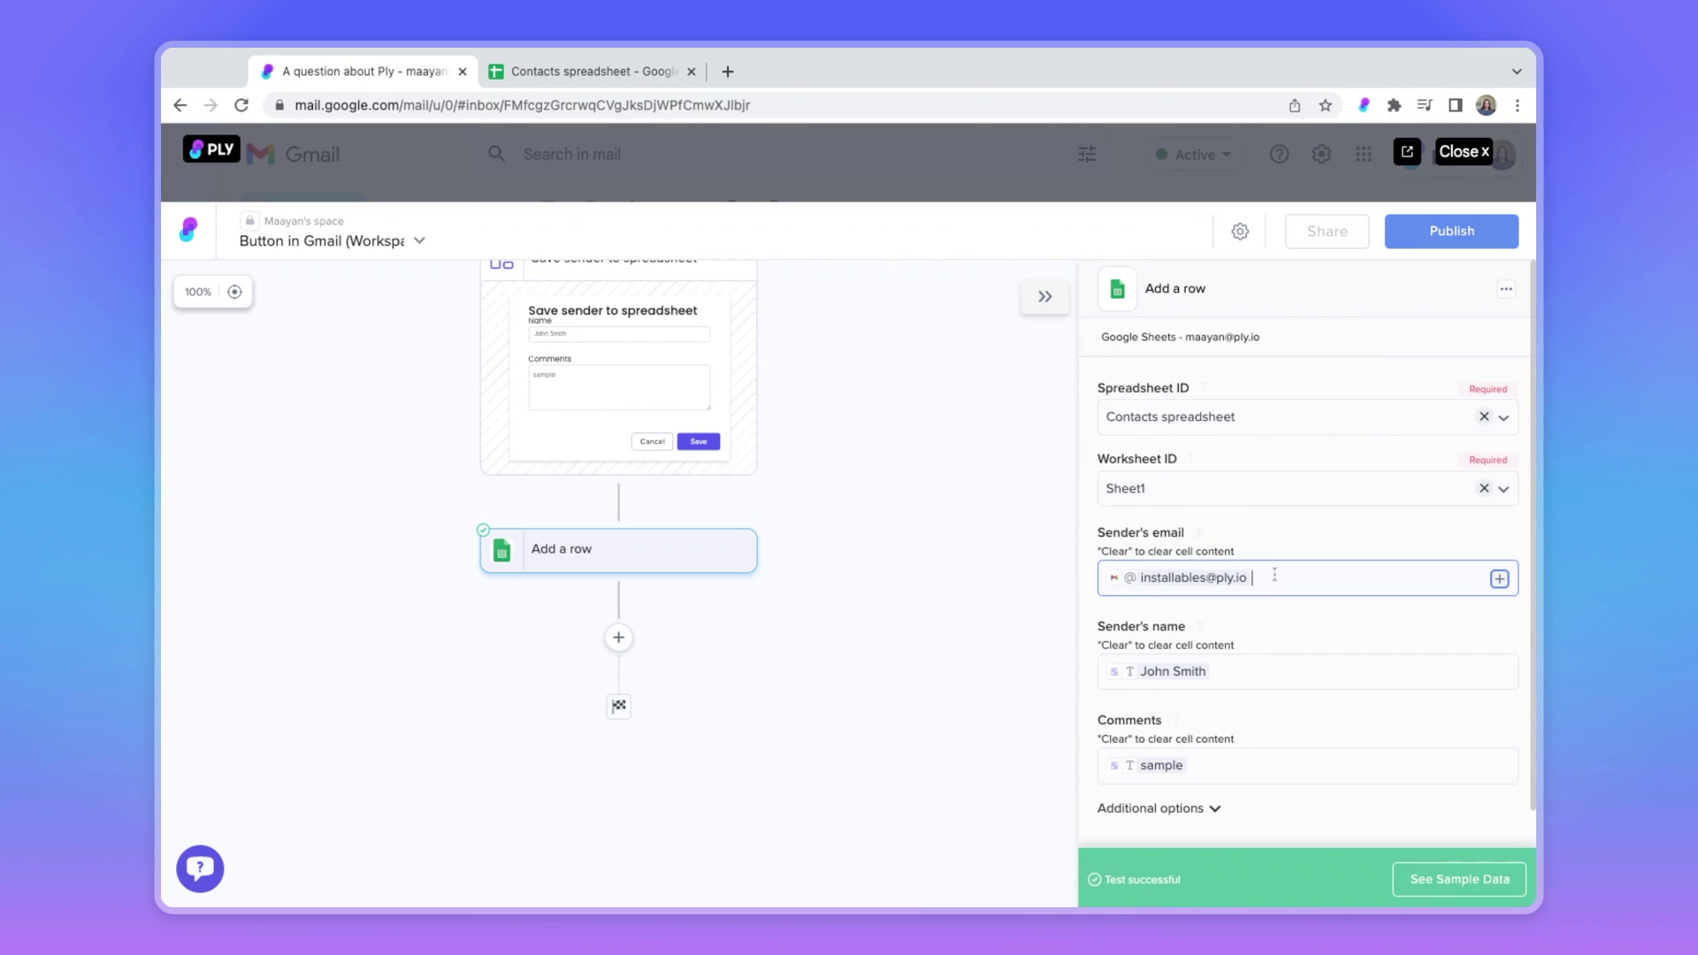
click(1231, 674)
click(1225, 770)
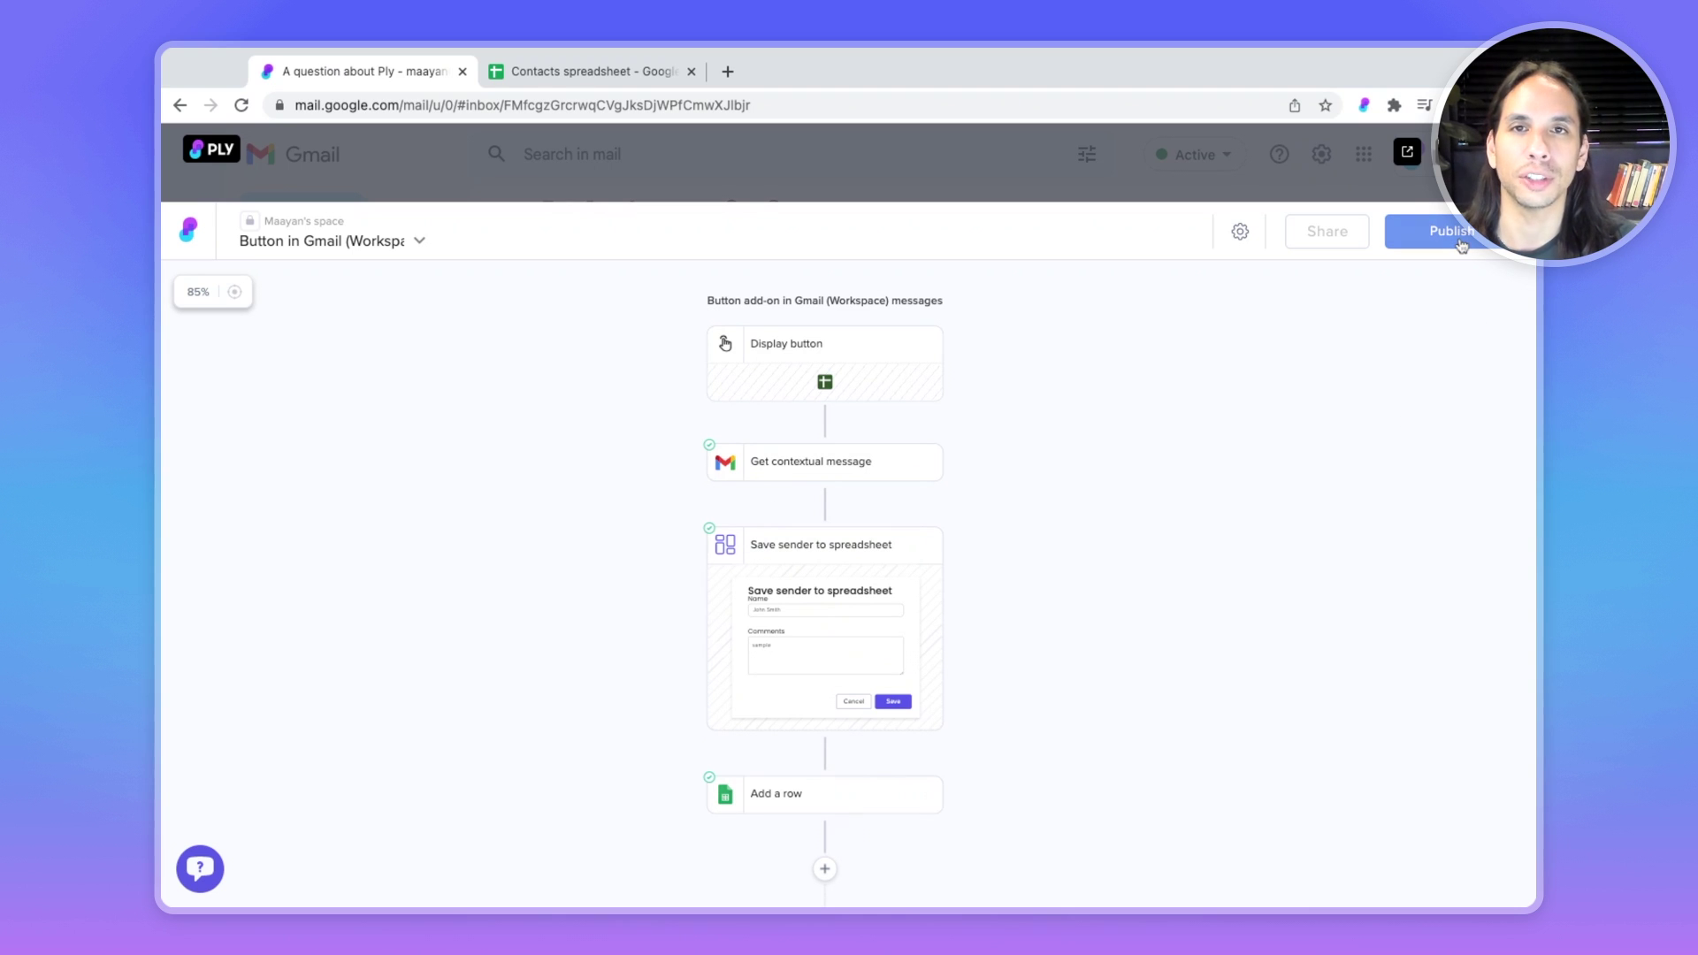
Open the help options for chat, docs and guided tutorials in the Ply builder
click(193, 875)
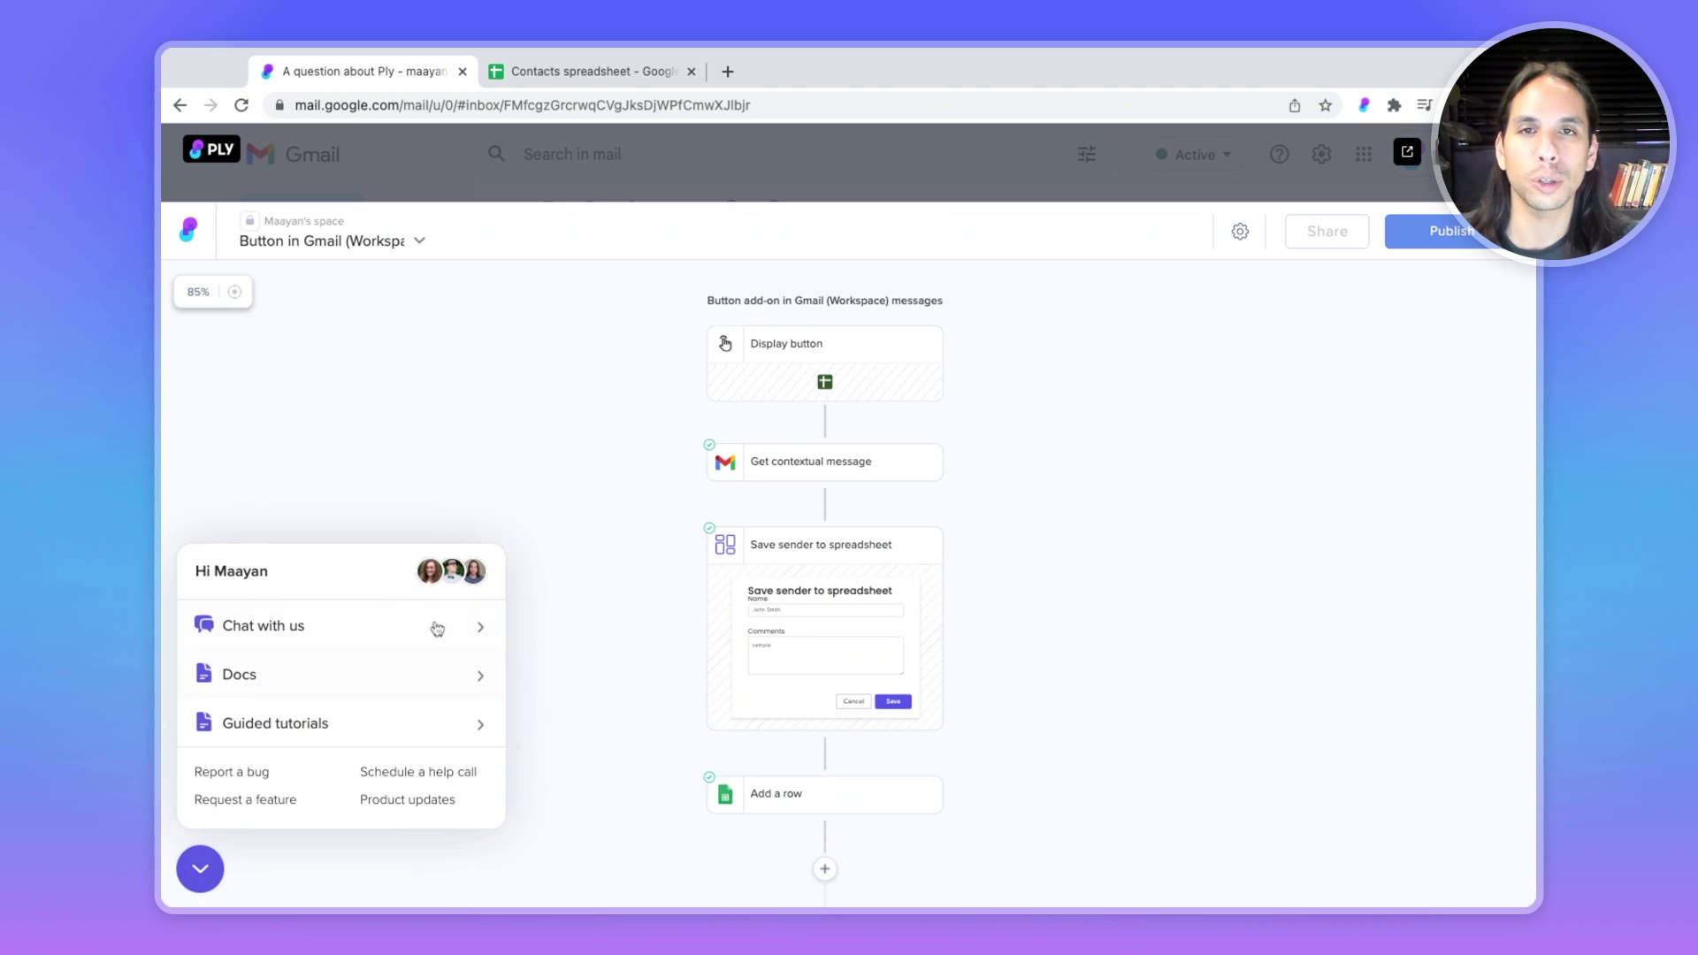